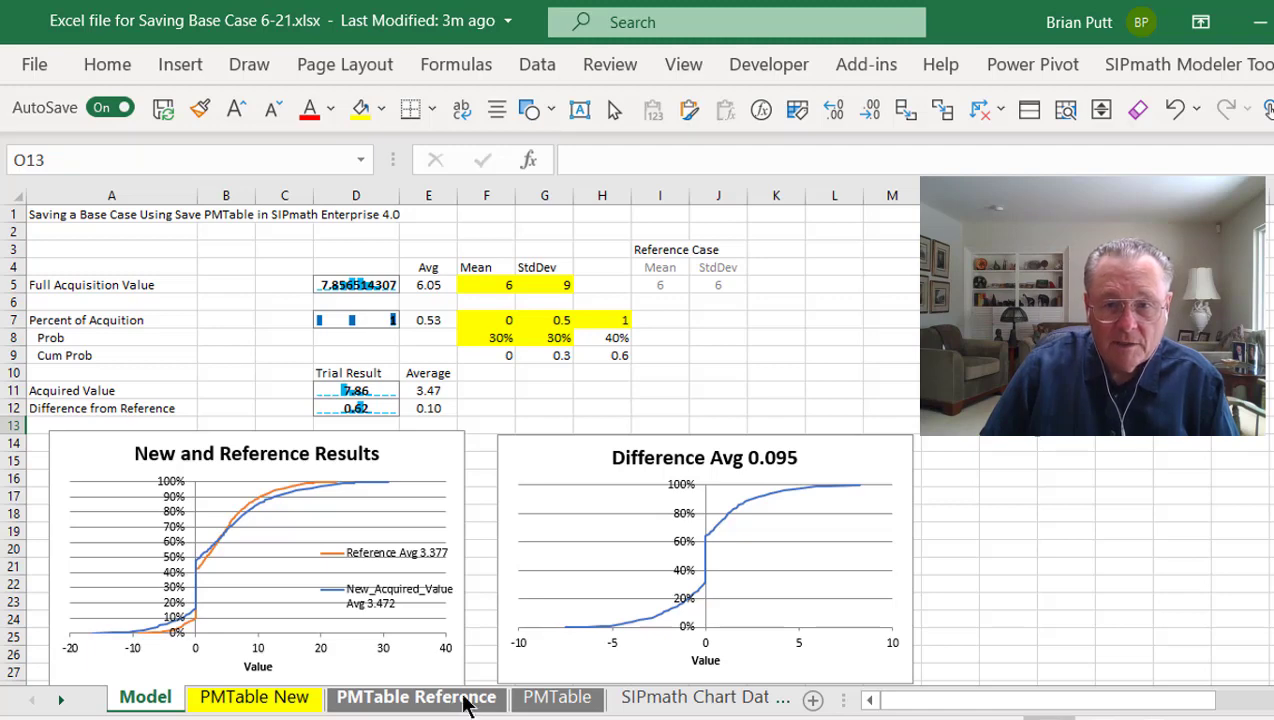
{"action": "left_click", "coordinate": [1158, 66]}
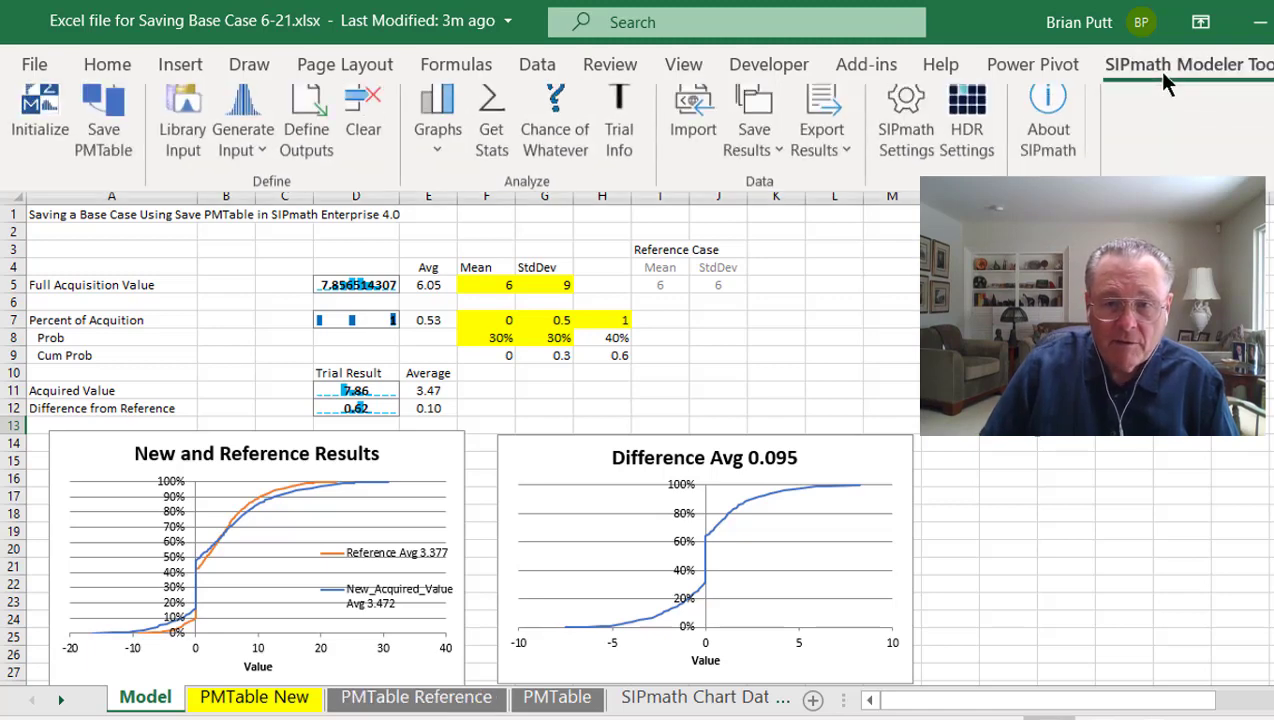
{"action": "left_click", "coordinate": [106, 128]}
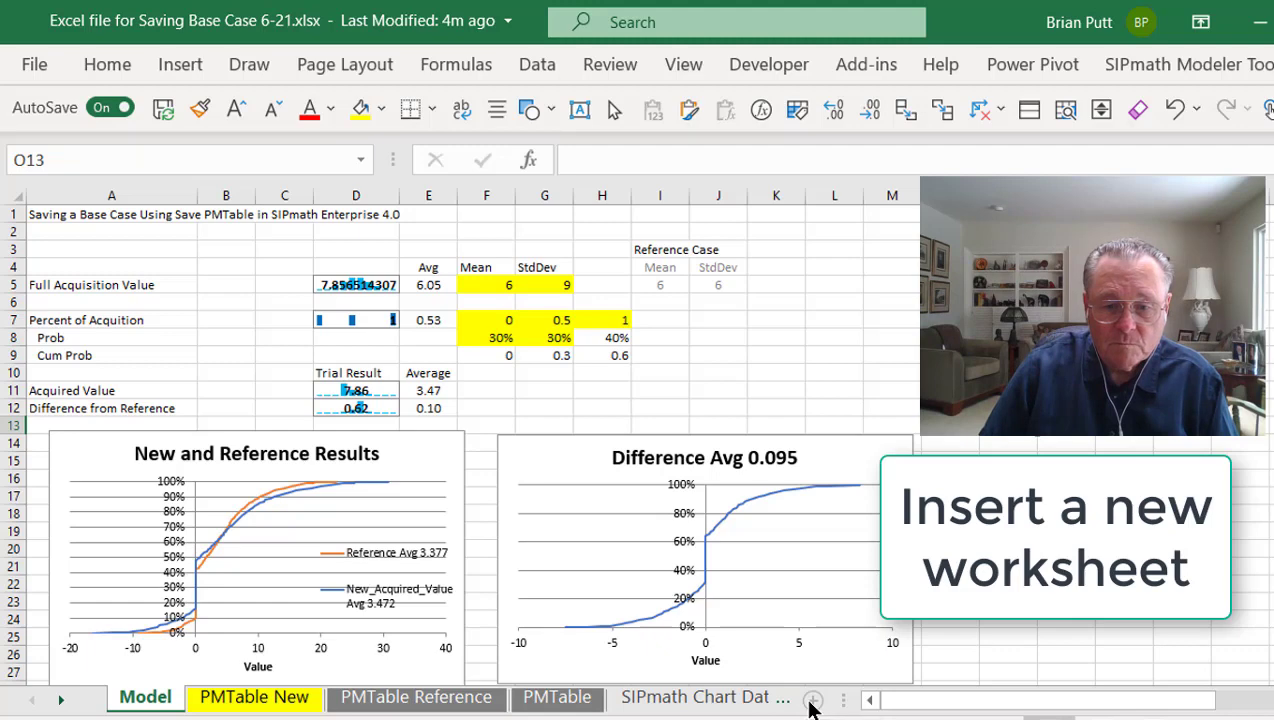
- Insert a new worksheet, then enter the title "Sensitivity" in A1 and the label "NPV Mean" in A4
{"action": "left_click", "coordinate": [812, 700]}
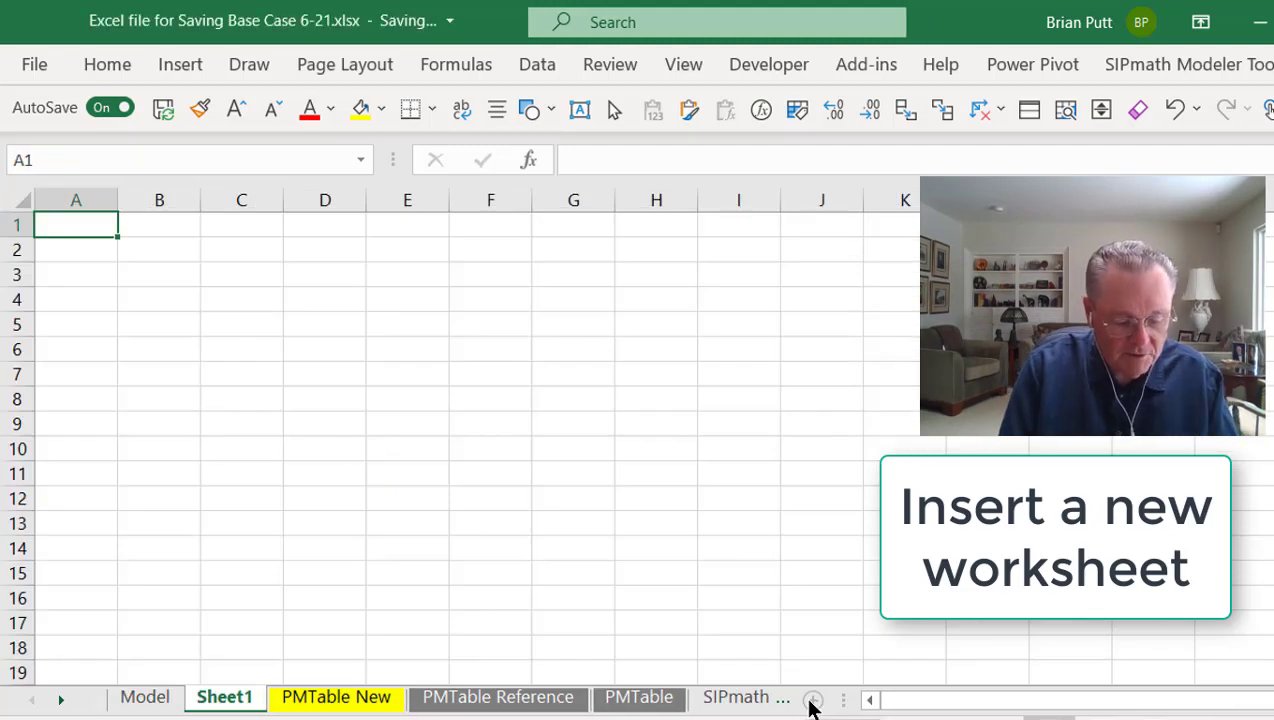
{"action": "type", "text": "Sensitivity"}
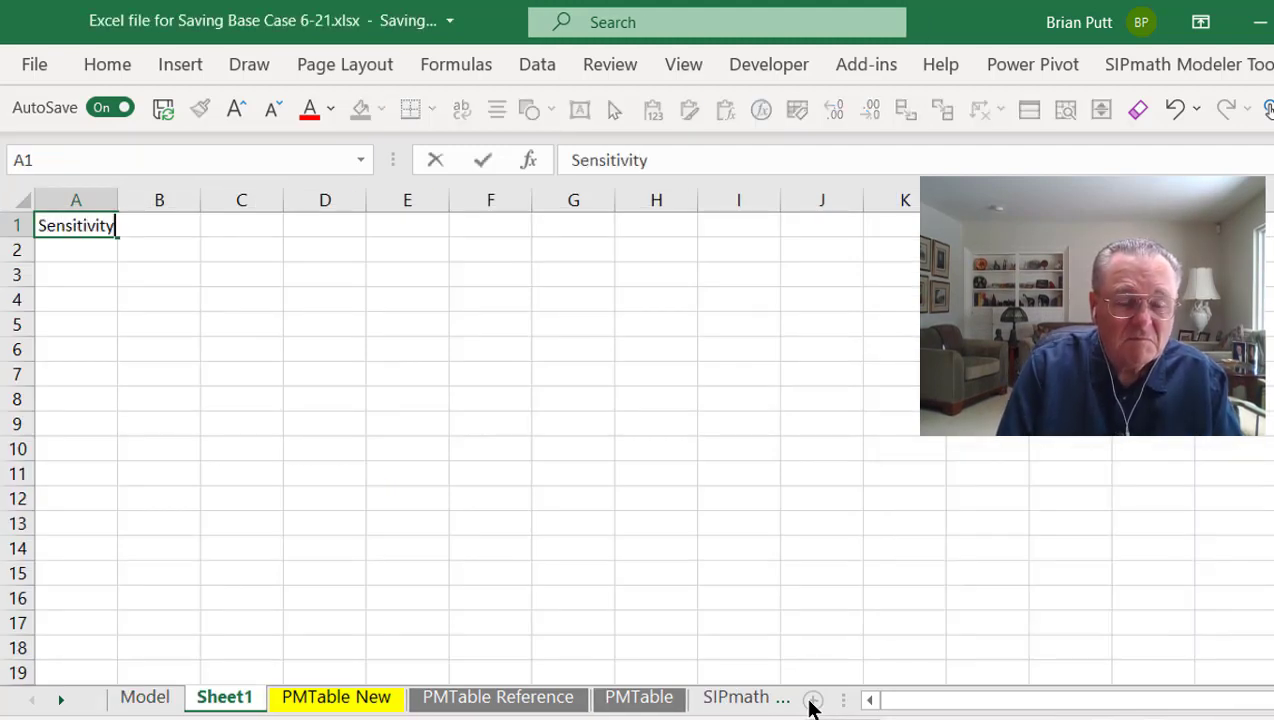
{"action": "key", "text": "Return"}
{"action": "key", "text": "Return"}
{"action": "key", "text": "Return"}
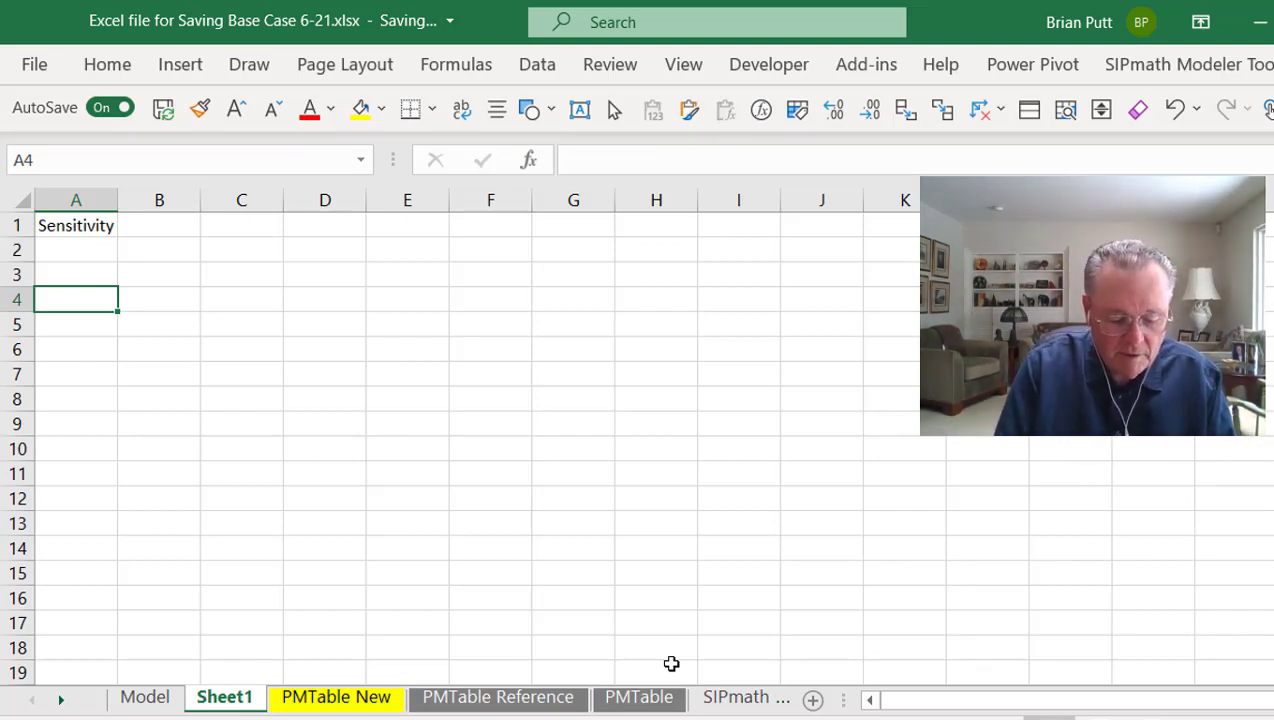
{"action": "type", "text": "NPV Mean"}
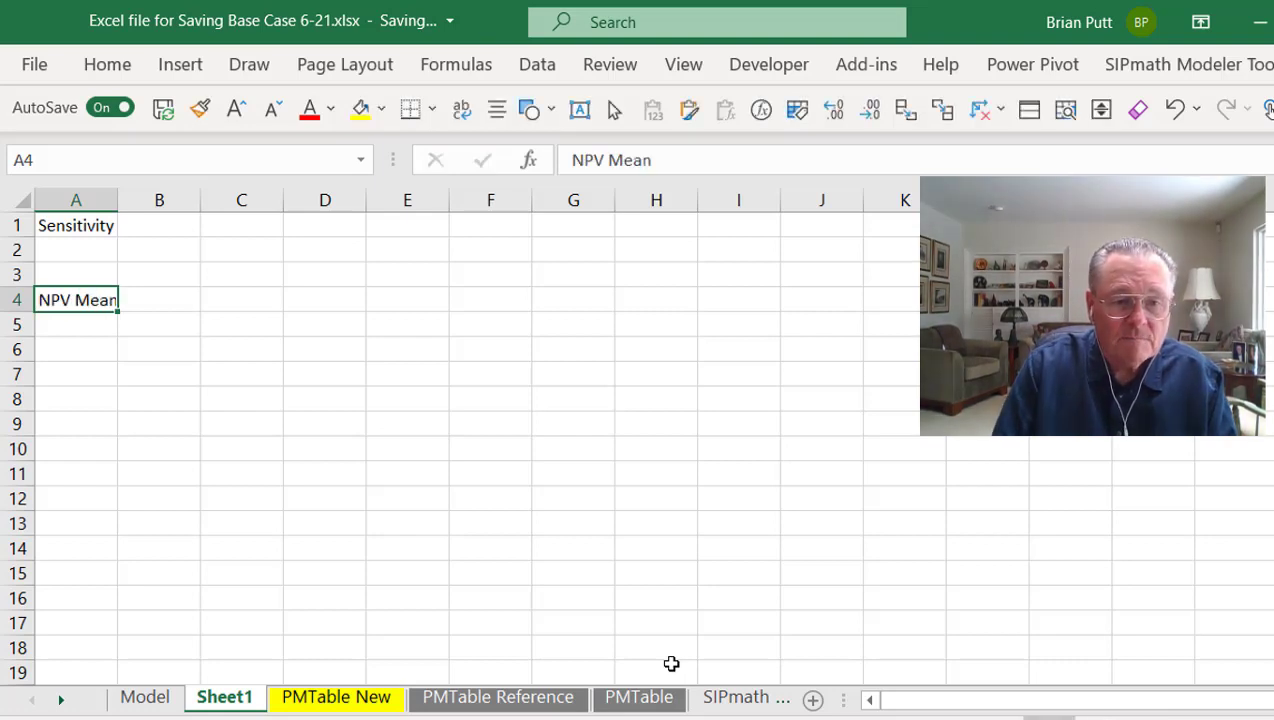
- Enter the NPV Mean sensitivity values 3, 5, 6, 8 and 10 across cells F4 to J4
{"action": "key", "text": "Right"}
{"action": "key", "text": "Right"}
{"action": "key", "text": "Right"}
{"action": "key", "text": "Right"}
{"action": "key", "text": "Right"}
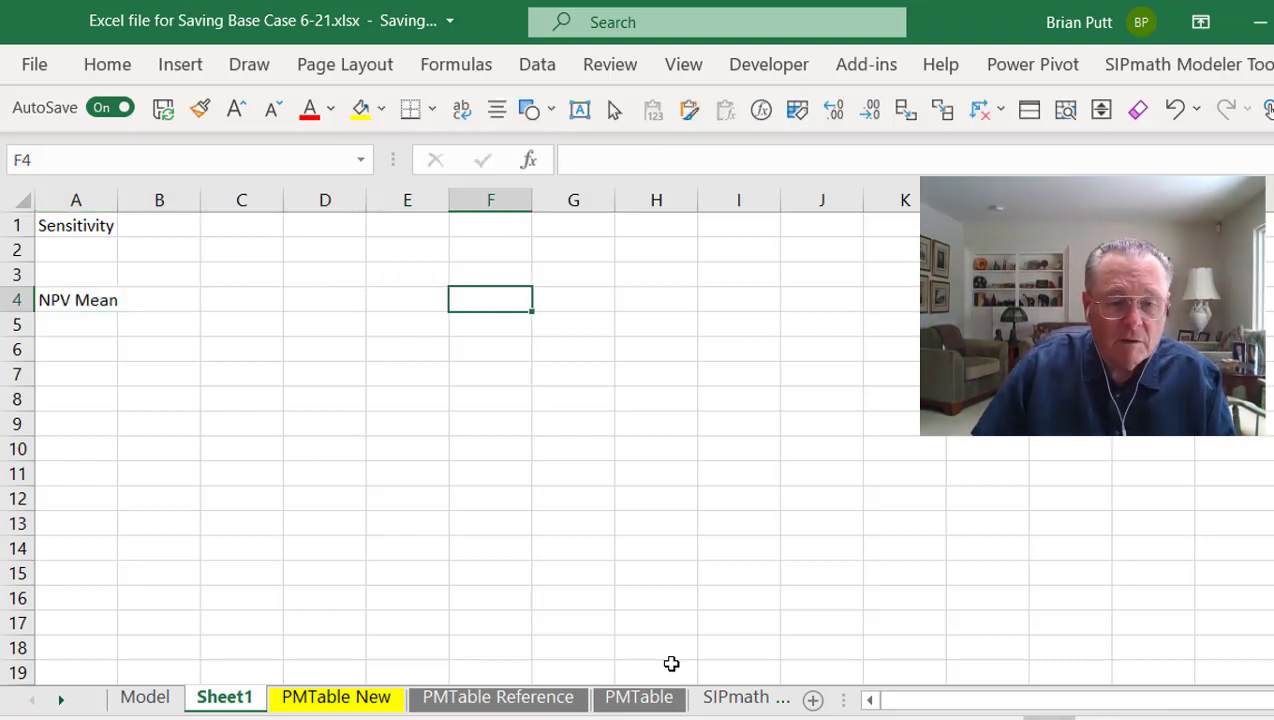
{"action": "left_click", "coordinate": [122, 699]}
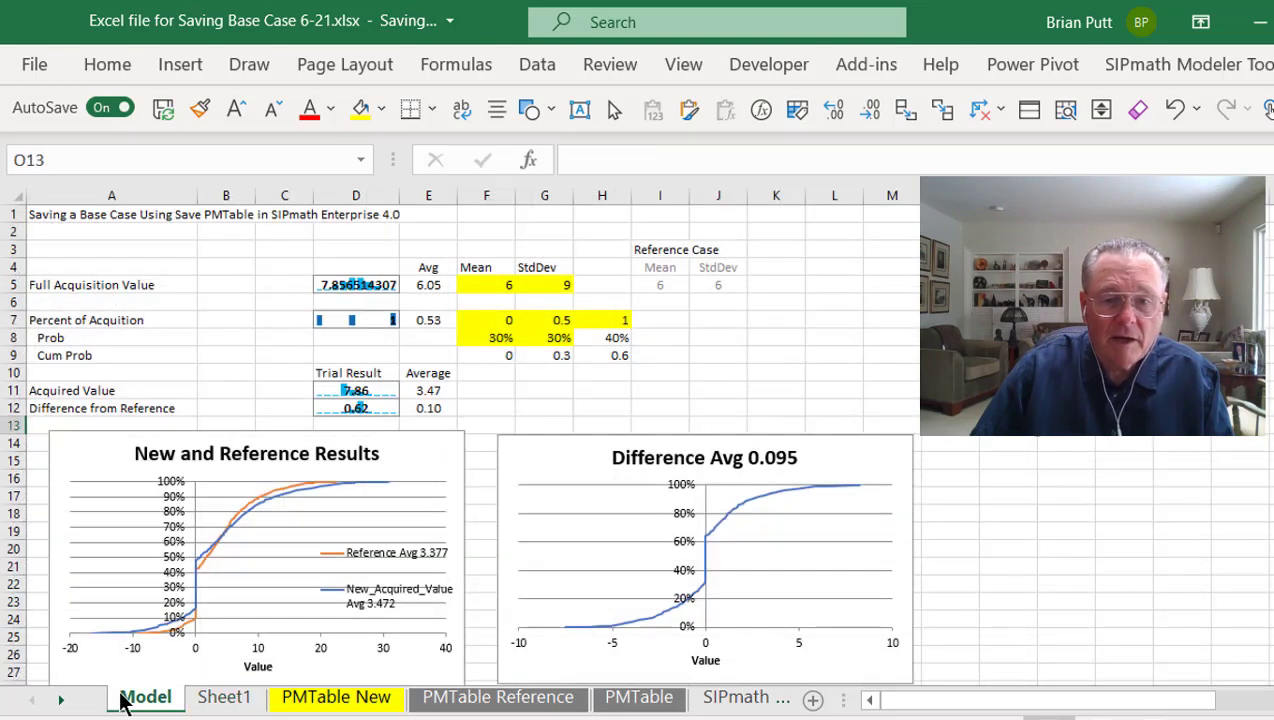
{"action": "left_click", "coordinate": [222, 700]}
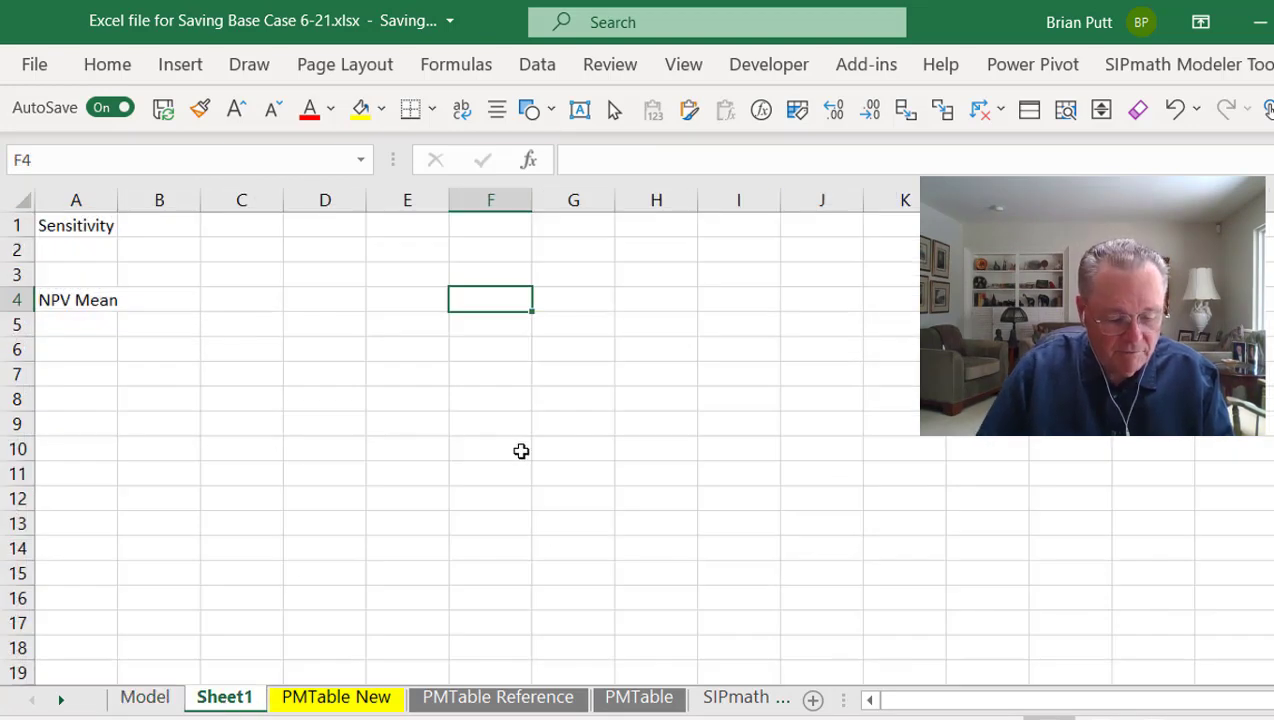
{"action": "type", "text": "3"}
{"action": "key", "text": "Tab"}
{"action": "type", "text": "5"}
{"action": "key", "text": "Tab"}
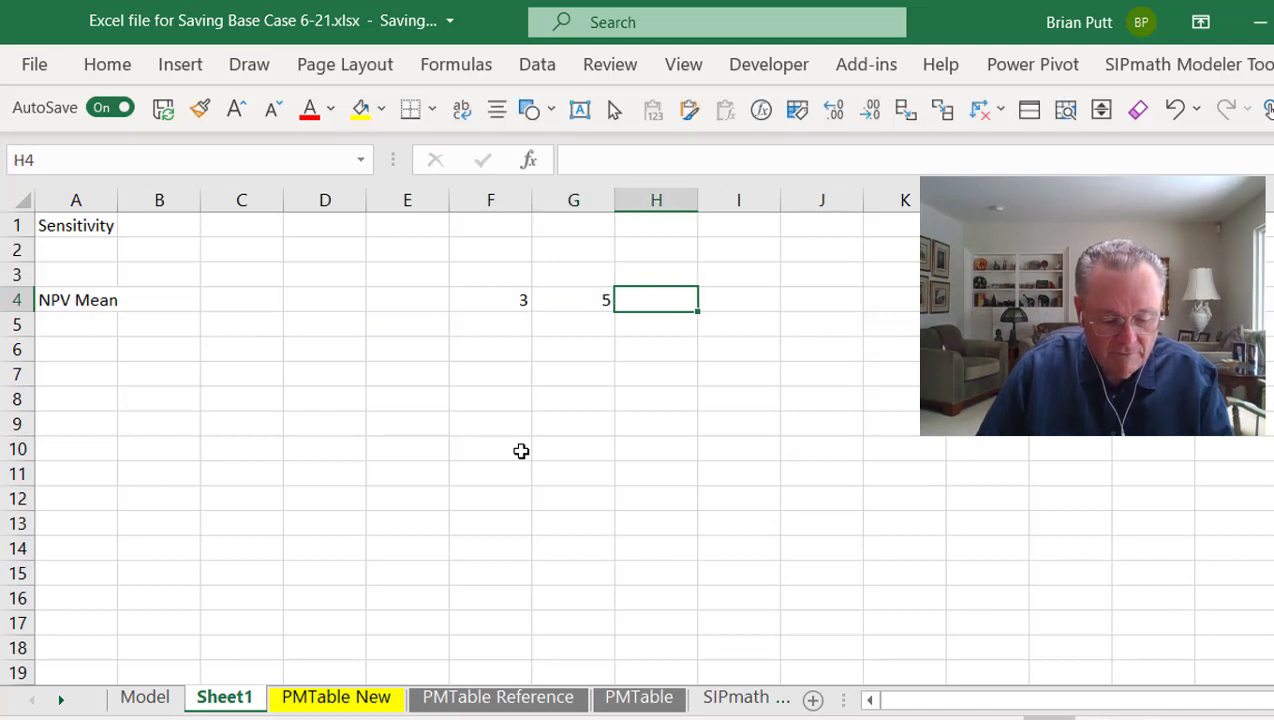
{"action": "type", "text": "6"}
{"action": "key", "text": "Tab"}
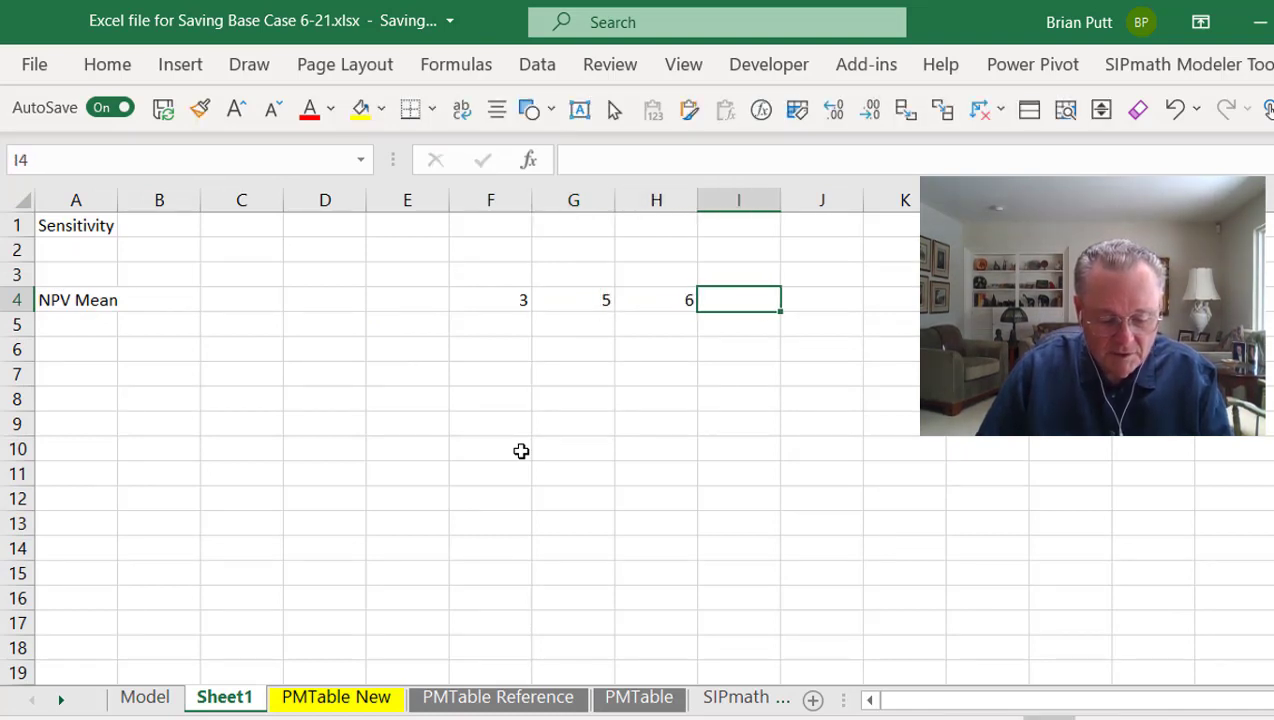
{"action": "type", "text": "8"}
{"action": "key", "text": "Tab"}
{"action": "type", "text": "10"}
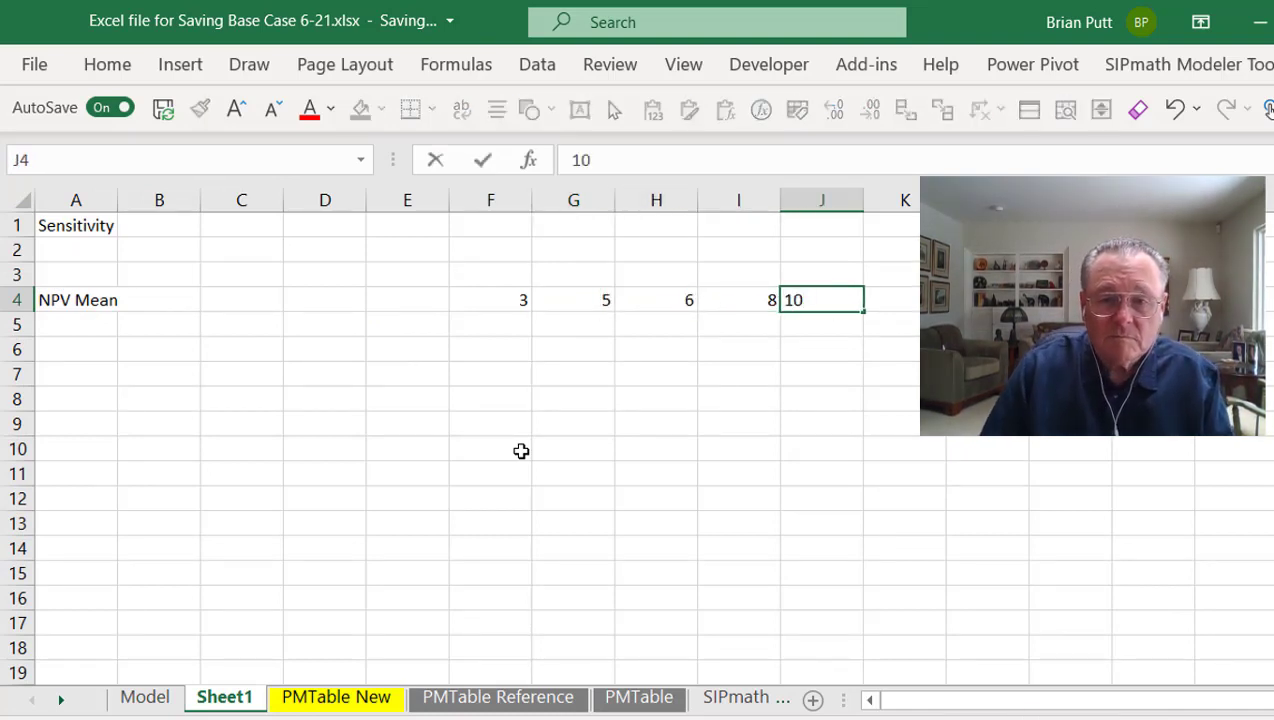
{"action": "key", "text": "Return"}
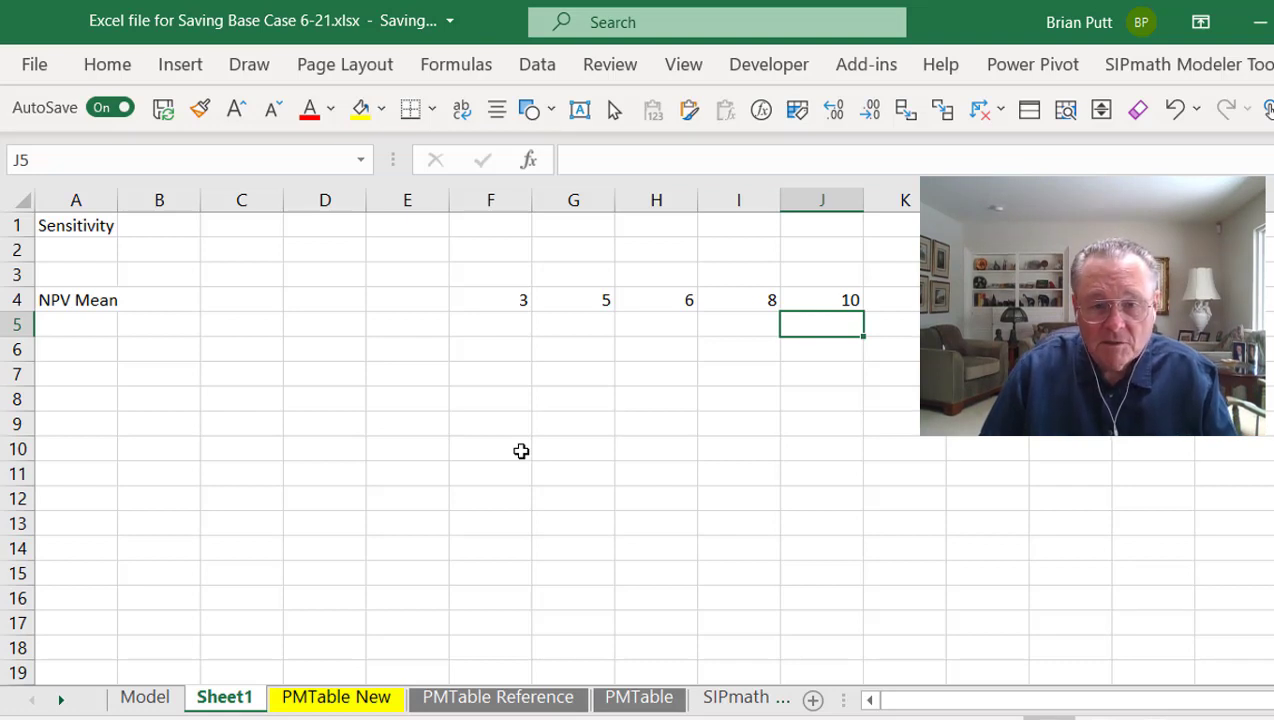
- Label the row below NPV Mean as "StdDev" in cell A5
{"action": "key", "text": "Left"}
{"action": "key", "text": "Left"}
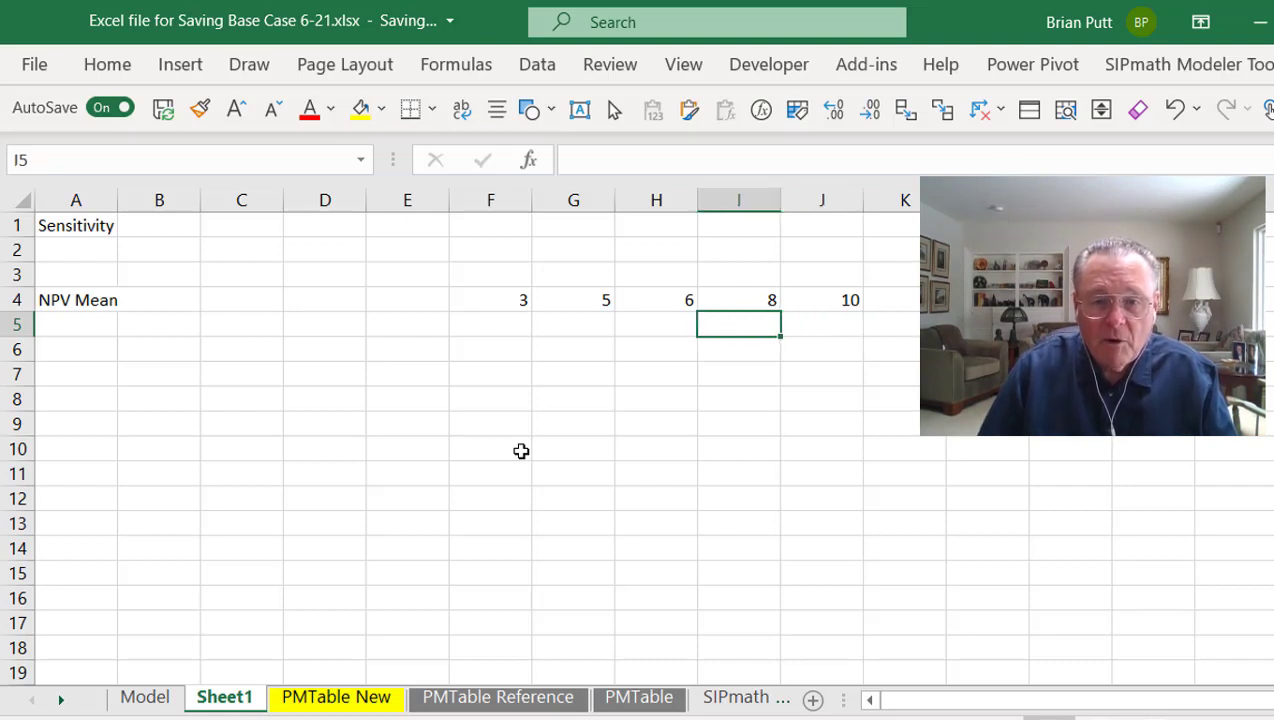
{"action": "key", "text": "Home"}
{"action": "type", "text": "StdDev"}
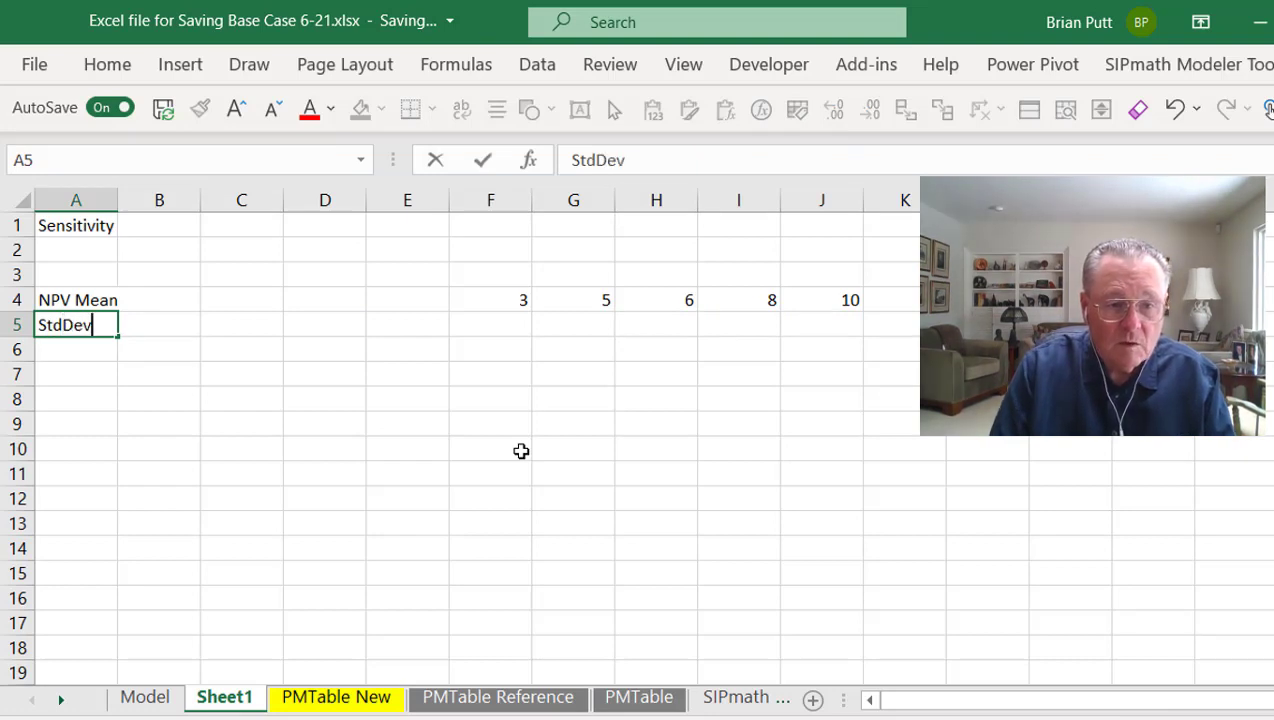
{"action": "key", "text": "ctrl+Return"}
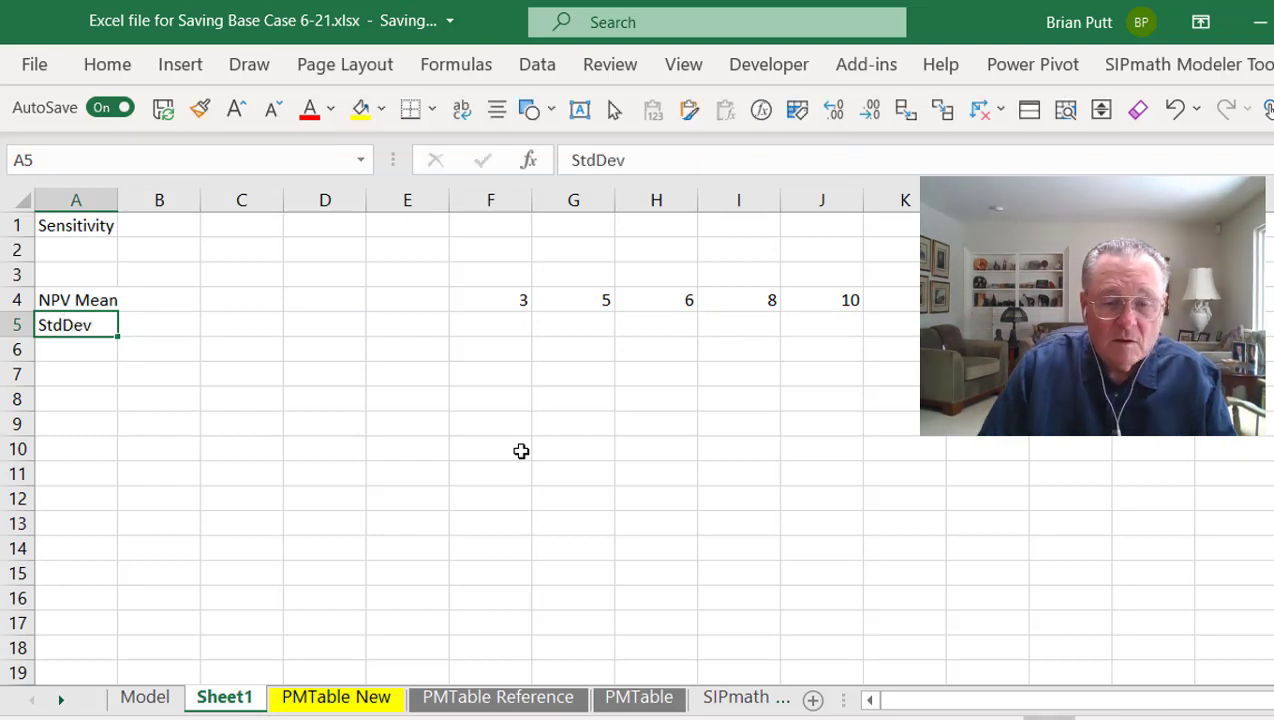
- Enter the StdDev sensitivity values 4, 6, 8, 10 and 12 across cells K5 to O5
{"action": "key", "text": "Right"}
{"action": "key", "text": "Right"}
{"action": "key", "text": "Right"}
{"action": "key", "text": "Right"}
{"action": "key", "text": "Right"}
{"action": "key", "text": "Right"}
{"action": "key", "text": "Right"}
{"action": "key", "text": "Right"}
{"action": "key", "text": "Right"}
{"action": "key", "text": "Right"}
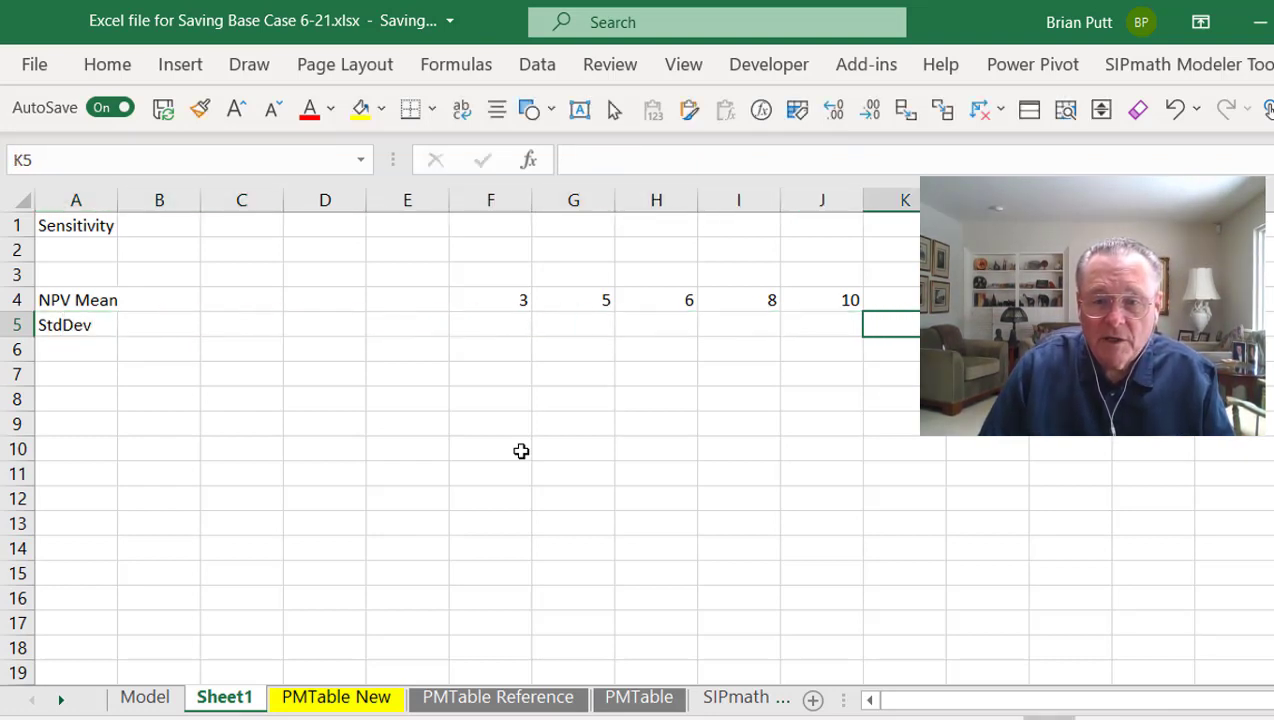
{"action": "left_click", "coordinate": [145, 698]}
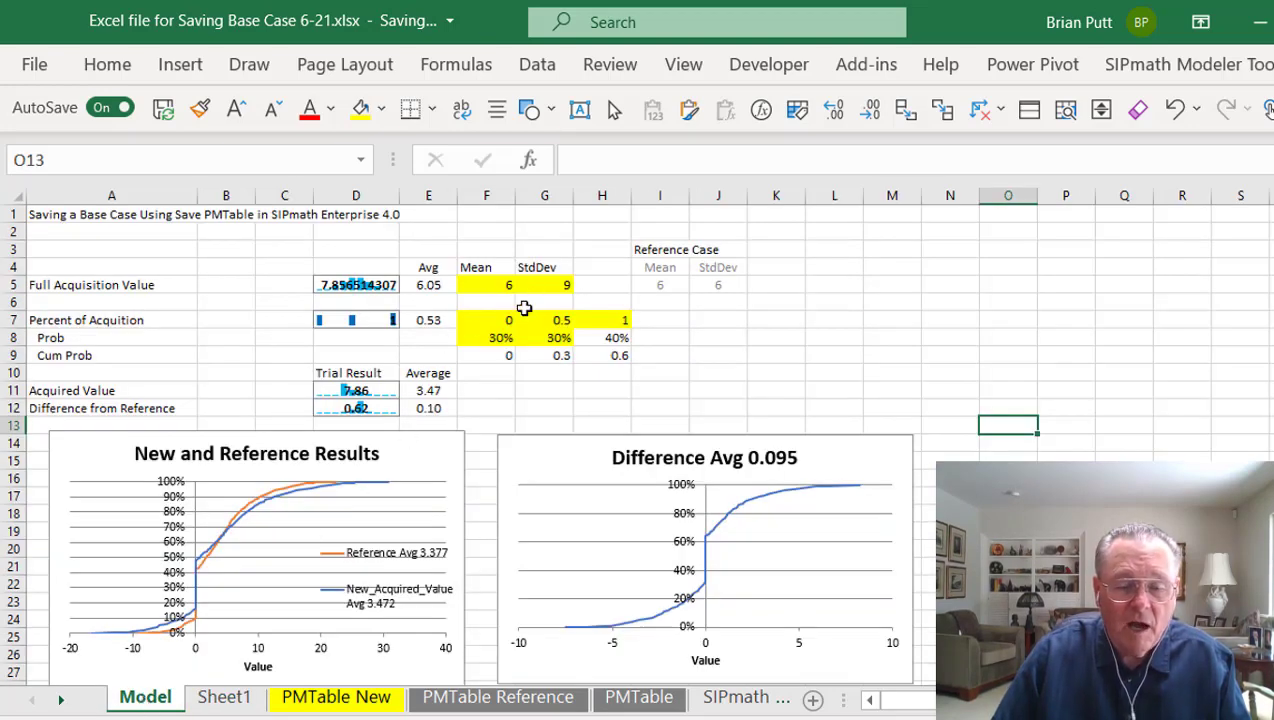
{"action": "left_click", "coordinate": [228, 698]}
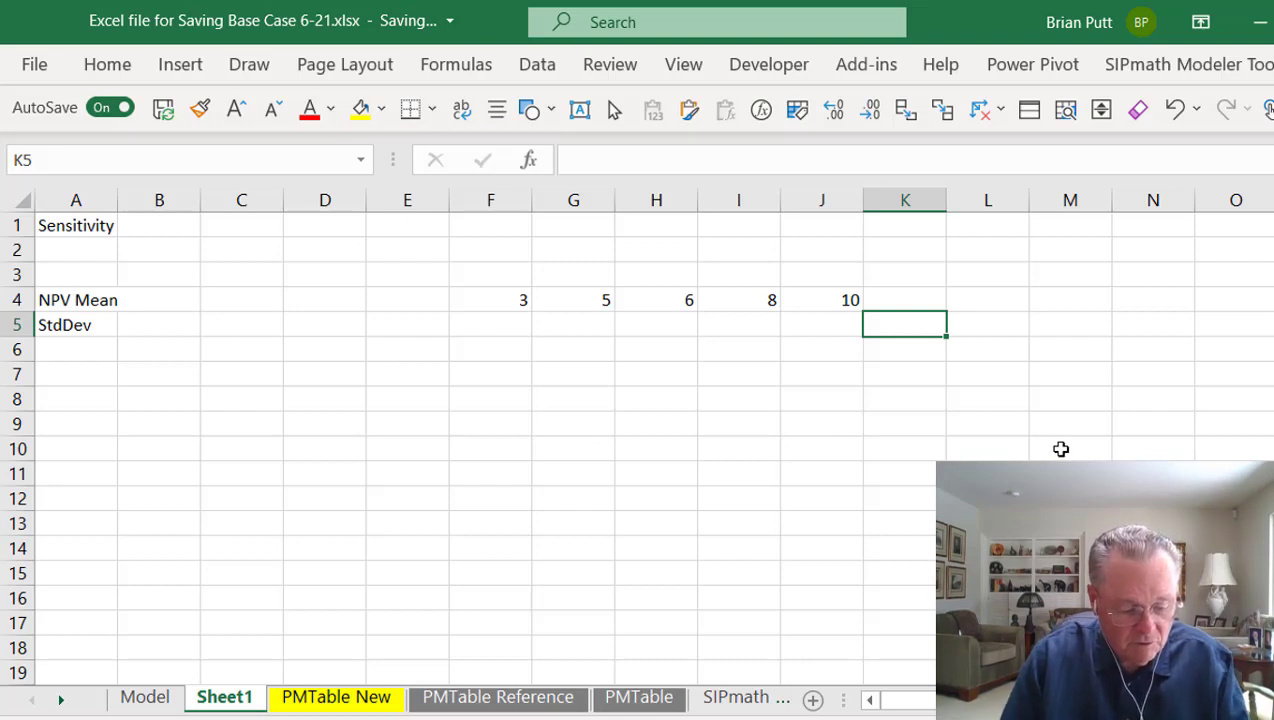
{"action": "type", "text": "4"}
{"action": "key", "text": "Tab"}
{"action": "type", "text": "6"}
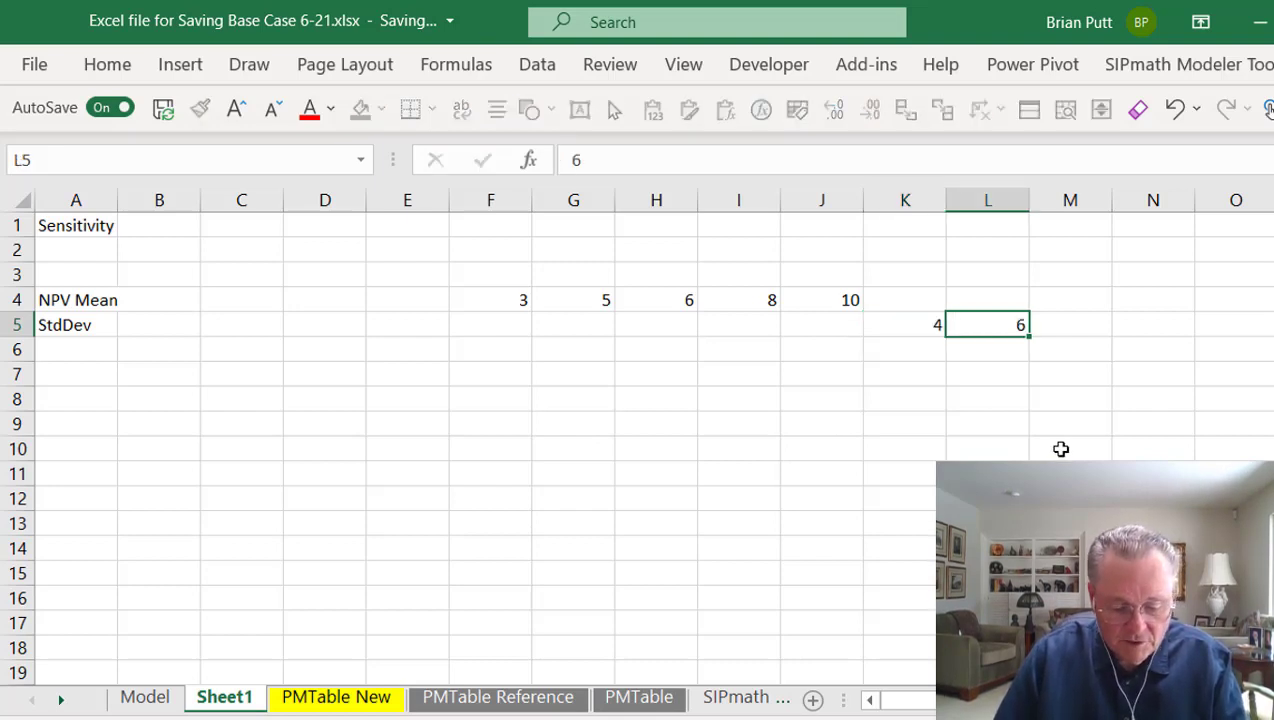
{"action": "key", "text": "Tab"}
{"action": "type", "text": "8"}
{"action": "key", "text": "Tab"}
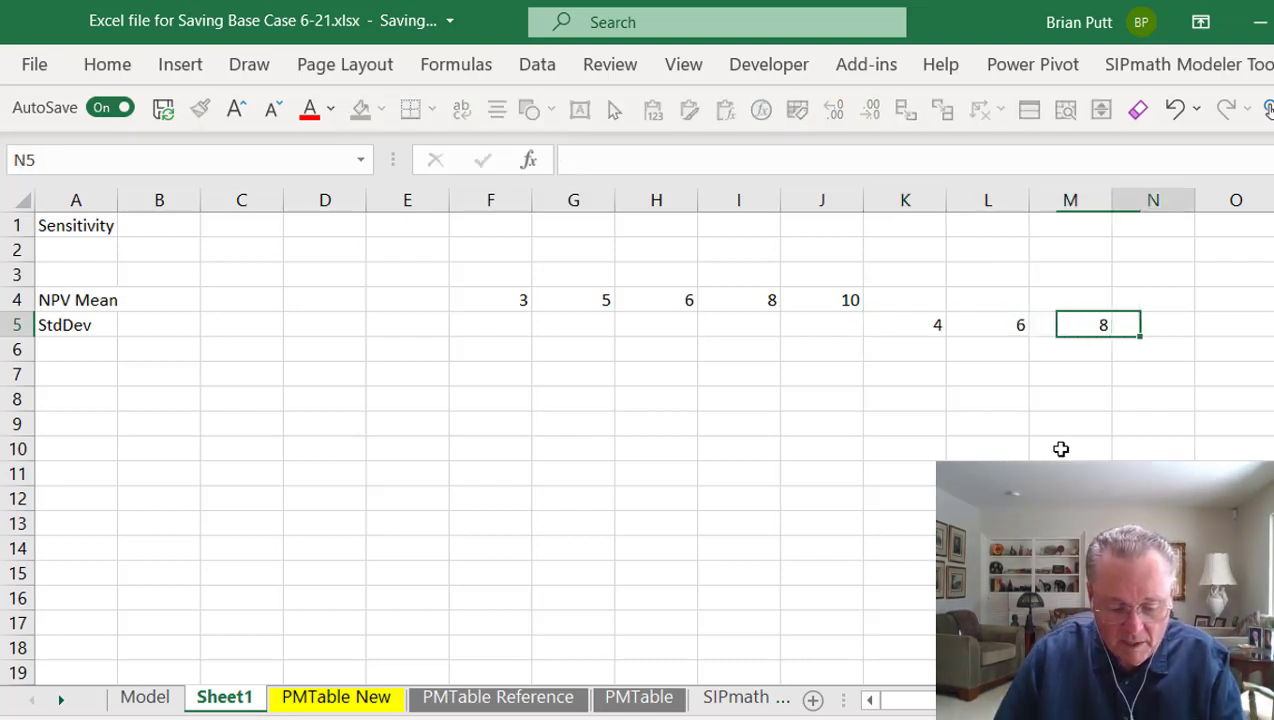
{"action": "type", "text": "10"}
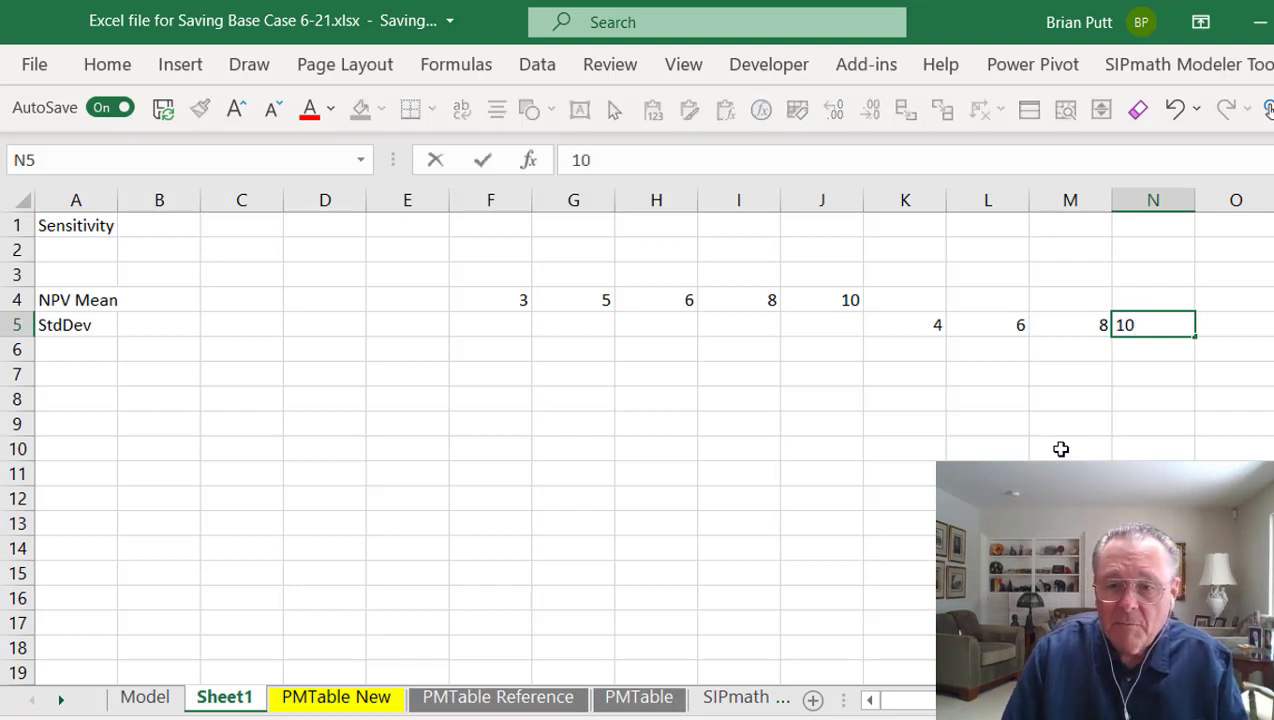
{"action": "key", "text": "ctrl+Return"}
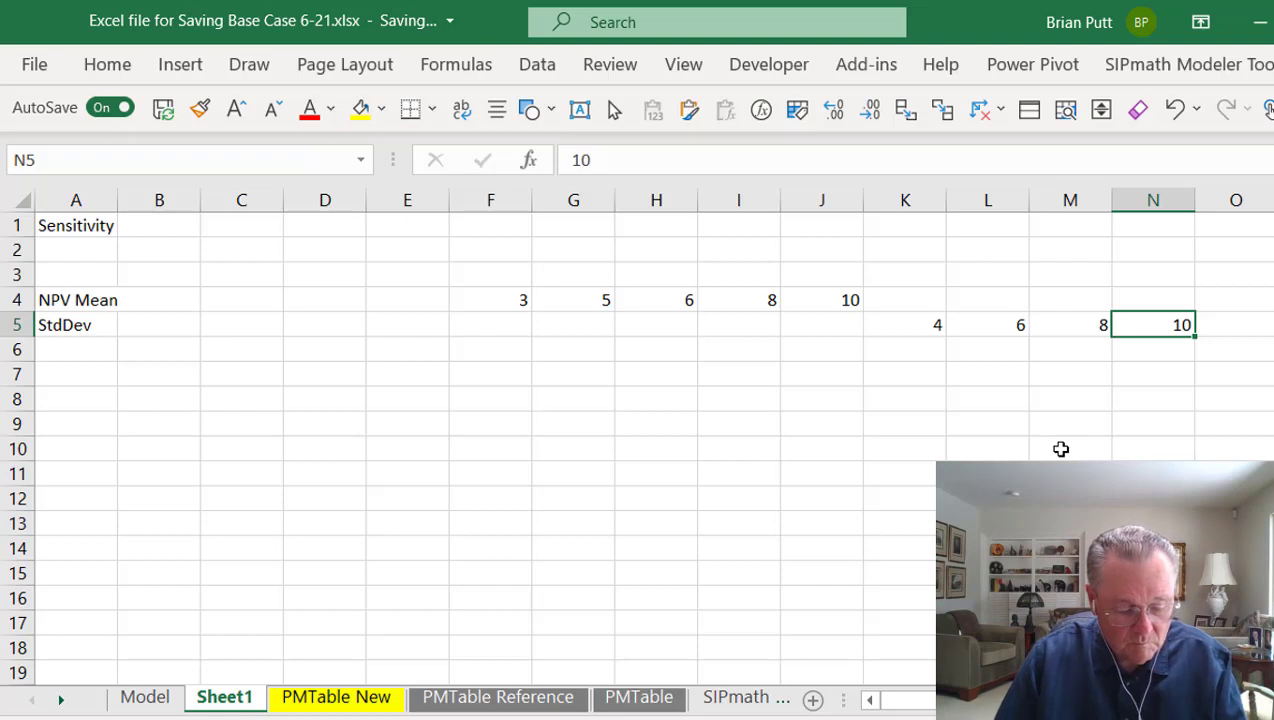
{"action": "key", "text": "Tab"}
{"action": "type", "text": "12"}
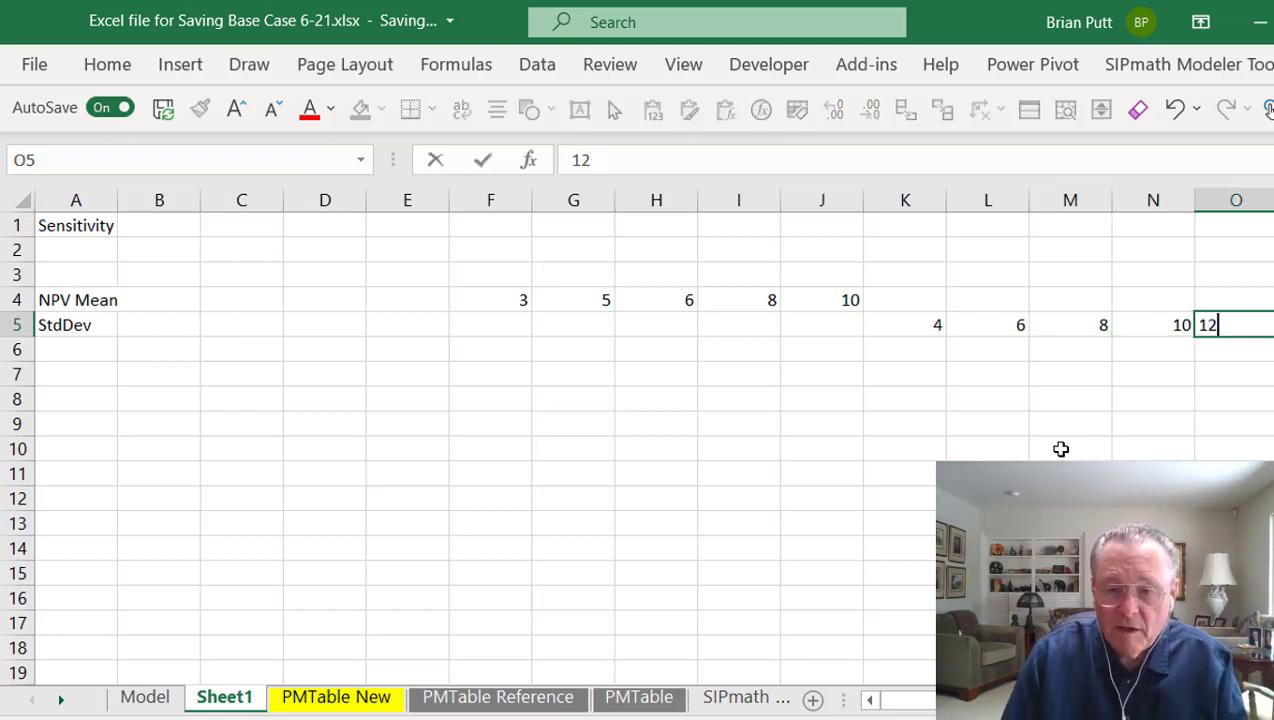
{"action": "key", "text": "ctrl+Return"}
- Add a "Reference" heading in P3 and enter 9 as its StdDev value in P5
{"action": "key", "text": "Up"}
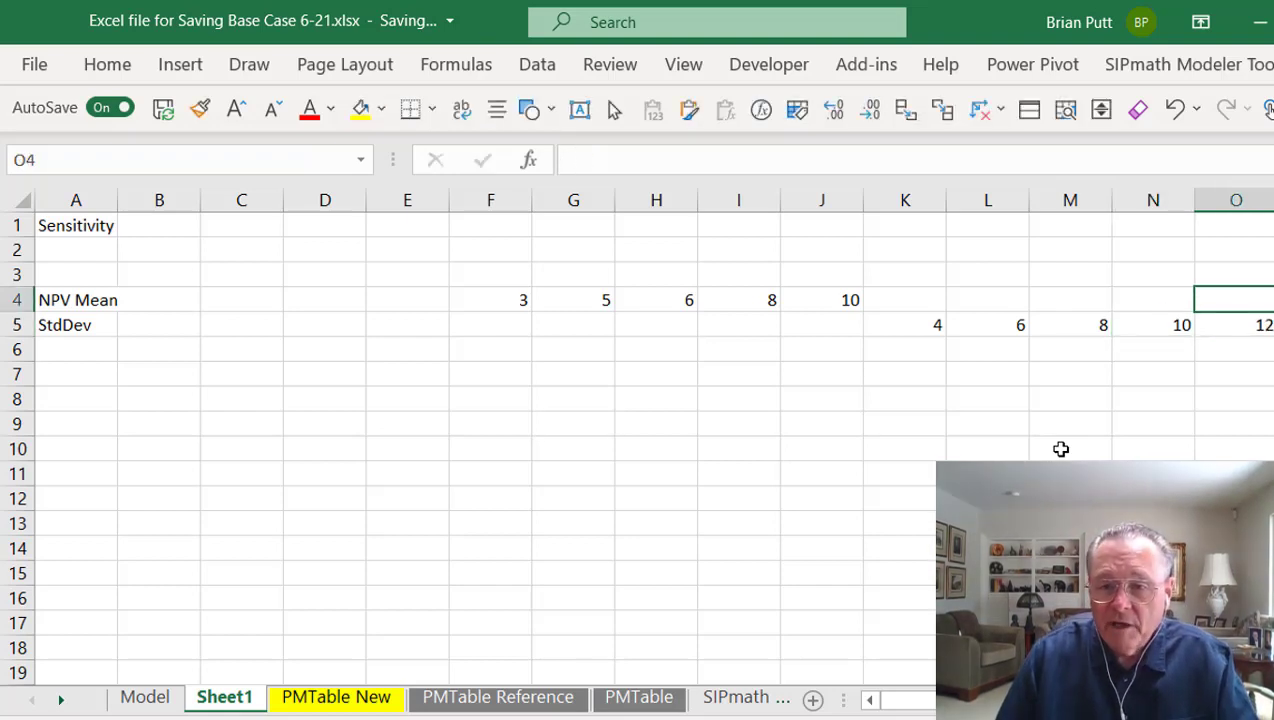
{"action": "key", "text": "Right"}
{"action": "key", "text": "Up"}
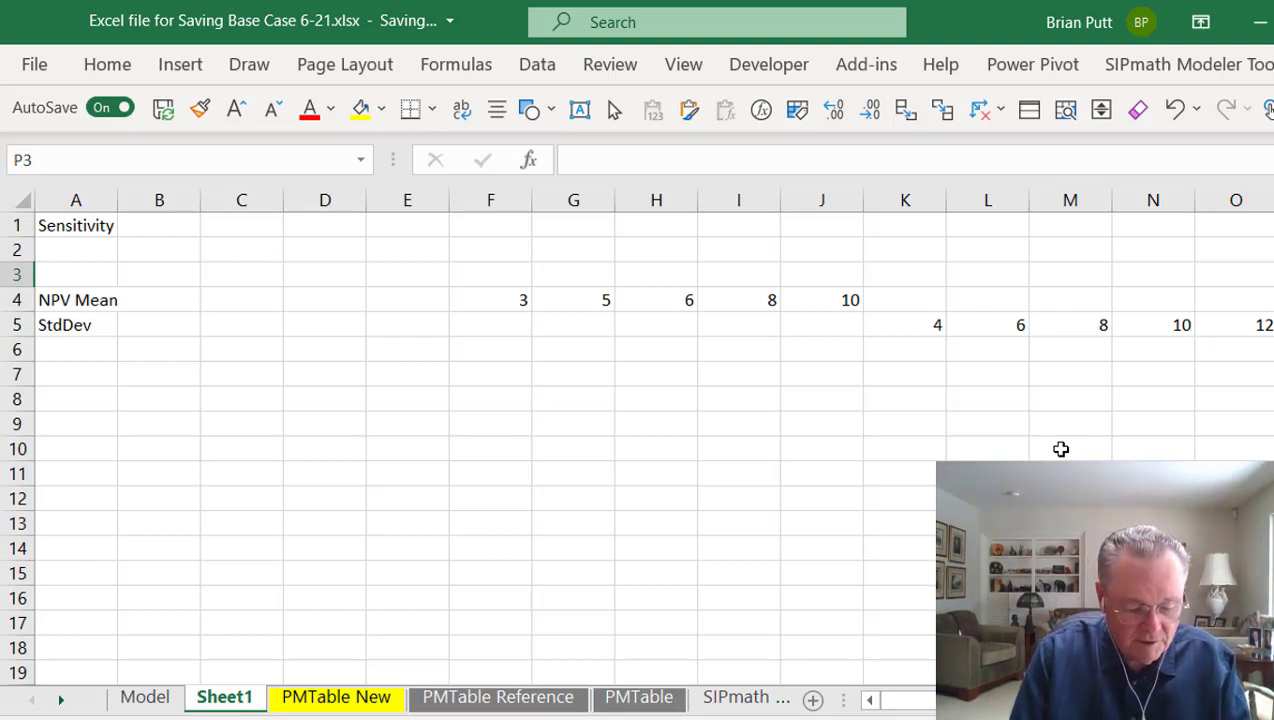
{"action": "type", "text": "Reference"}
{"action": "key", "text": "ctrl+Return"}
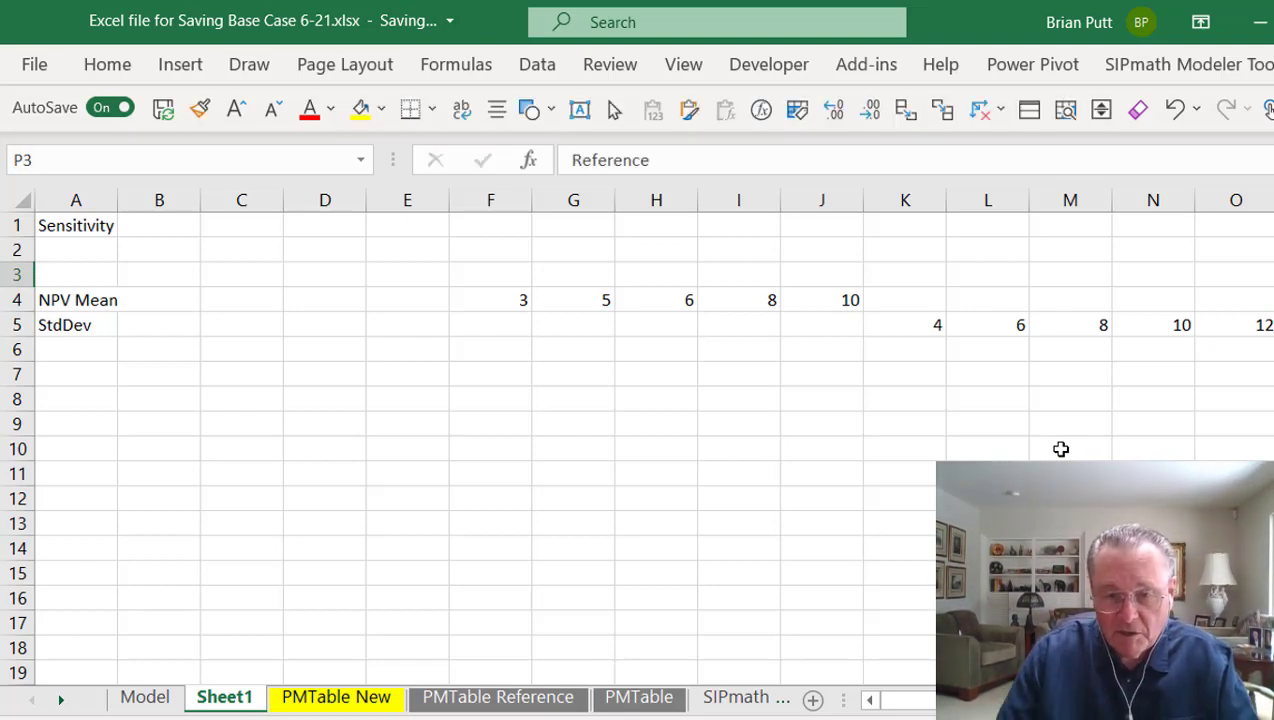
{"action": "key", "text": "Down"}
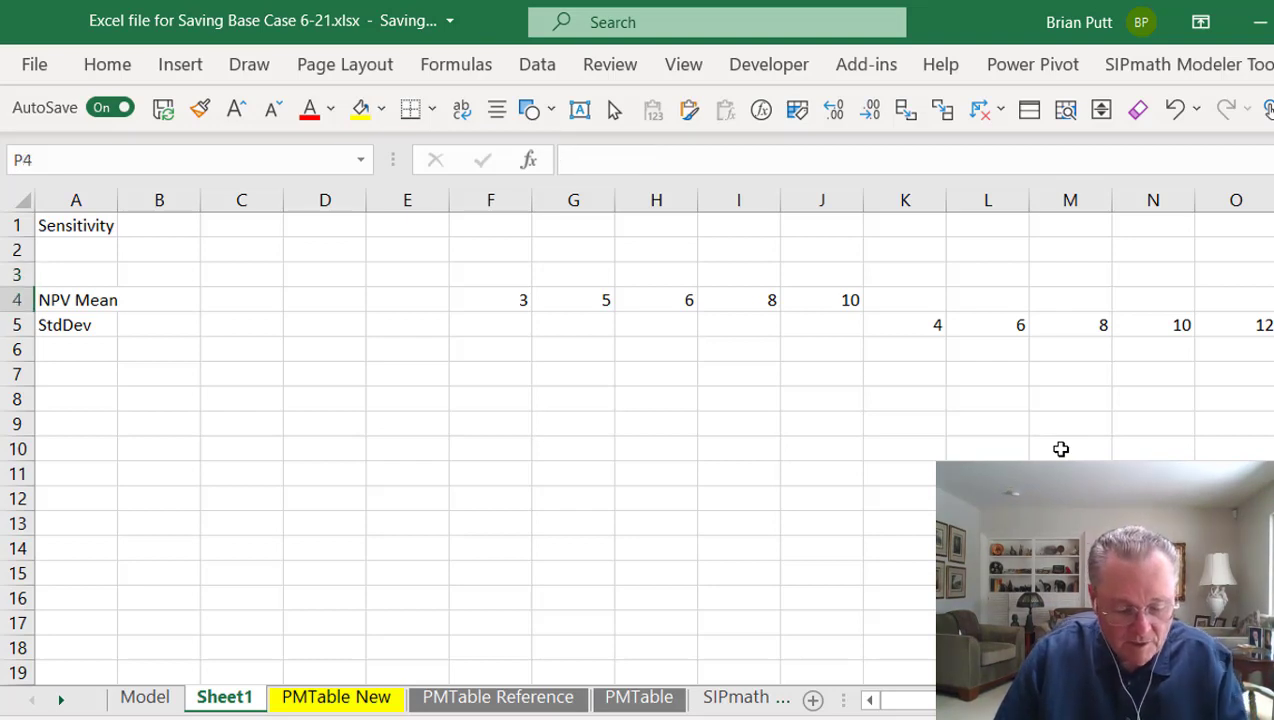
{"action": "key", "text": "Down"}
{"action": "type", "text": "9"}
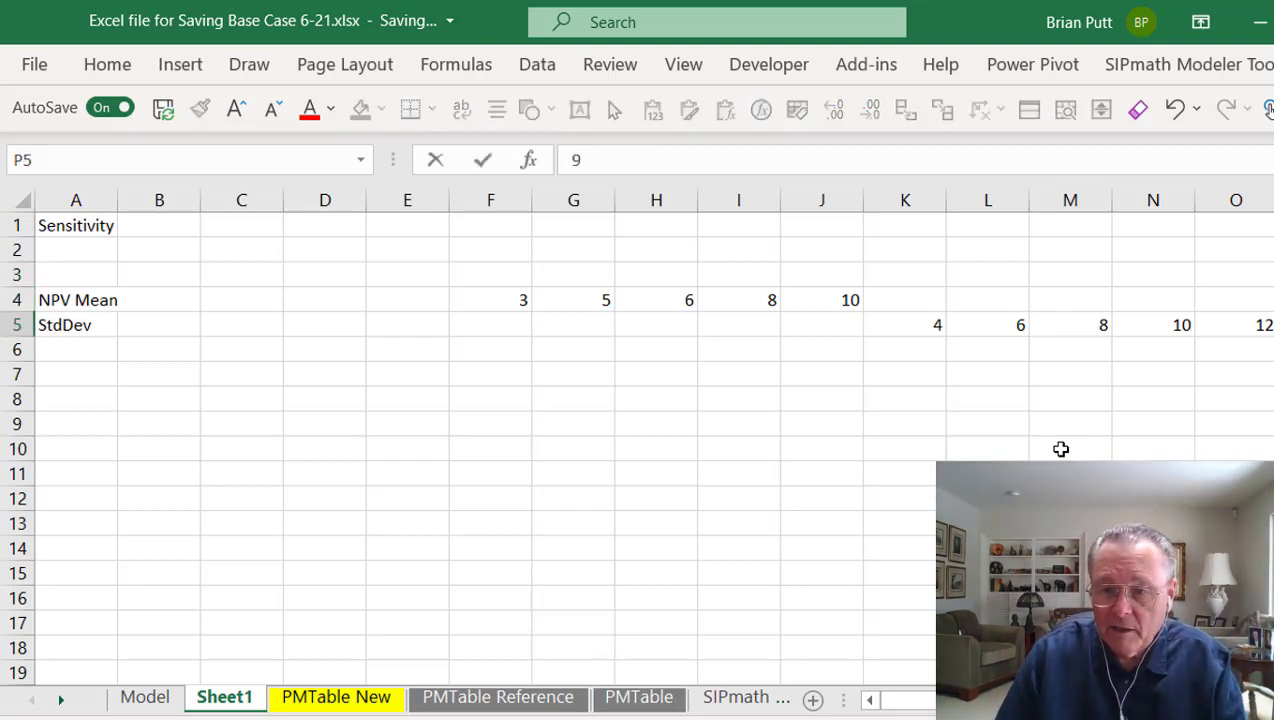
{"action": "key", "text": "ctrl+Return"}
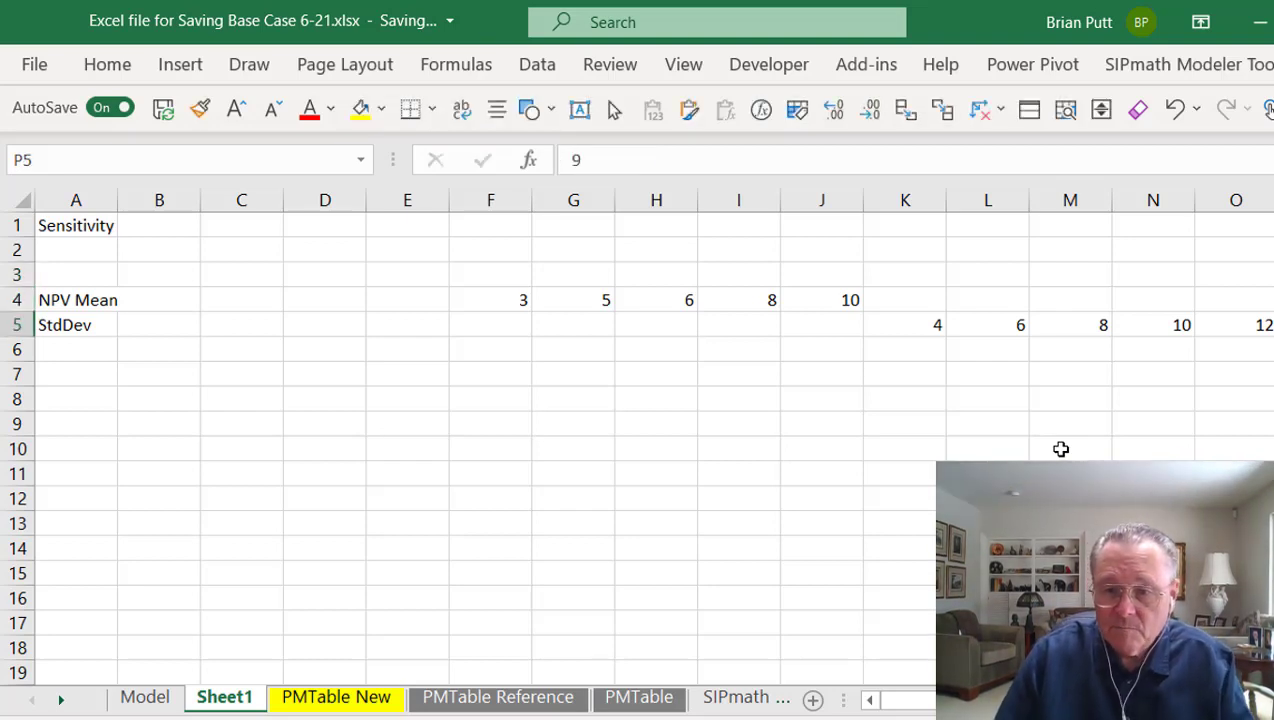
- Label the row above NPV Mean as "Case Numbers" in cell A3
{"action": "left_click", "coordinate": [125, 705]}
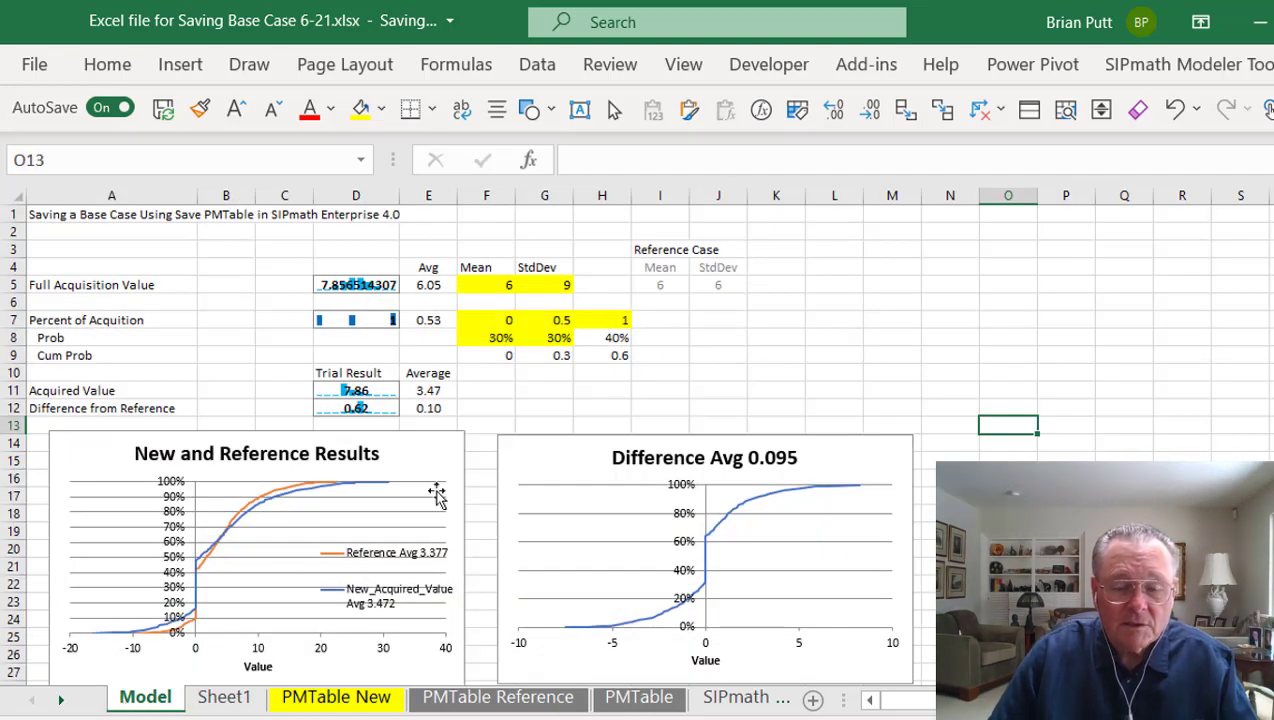
{"action": "left_click", "coordinate": [230, 697]}
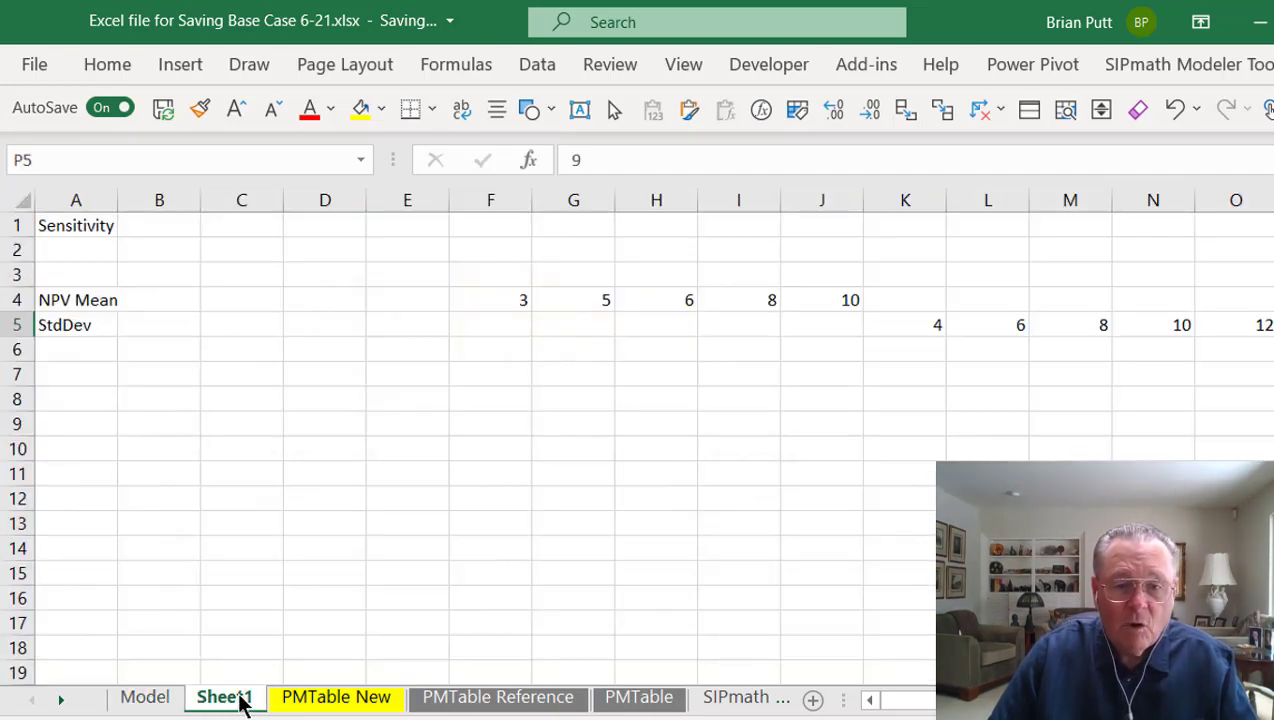
{"action": "left_click", "coordinate": [63, 283]}
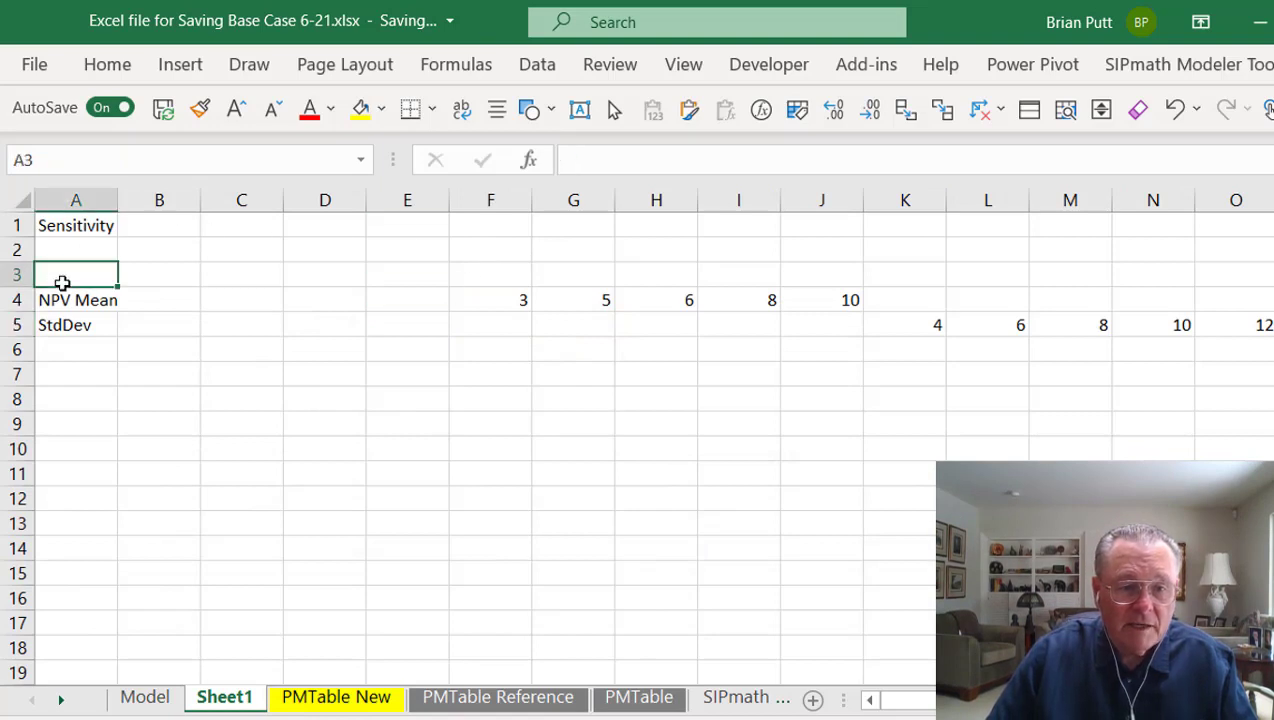
{"action": "double_click", "coordinate": [62, 283]}
{"action": "type", "text": "Case Numbers"}
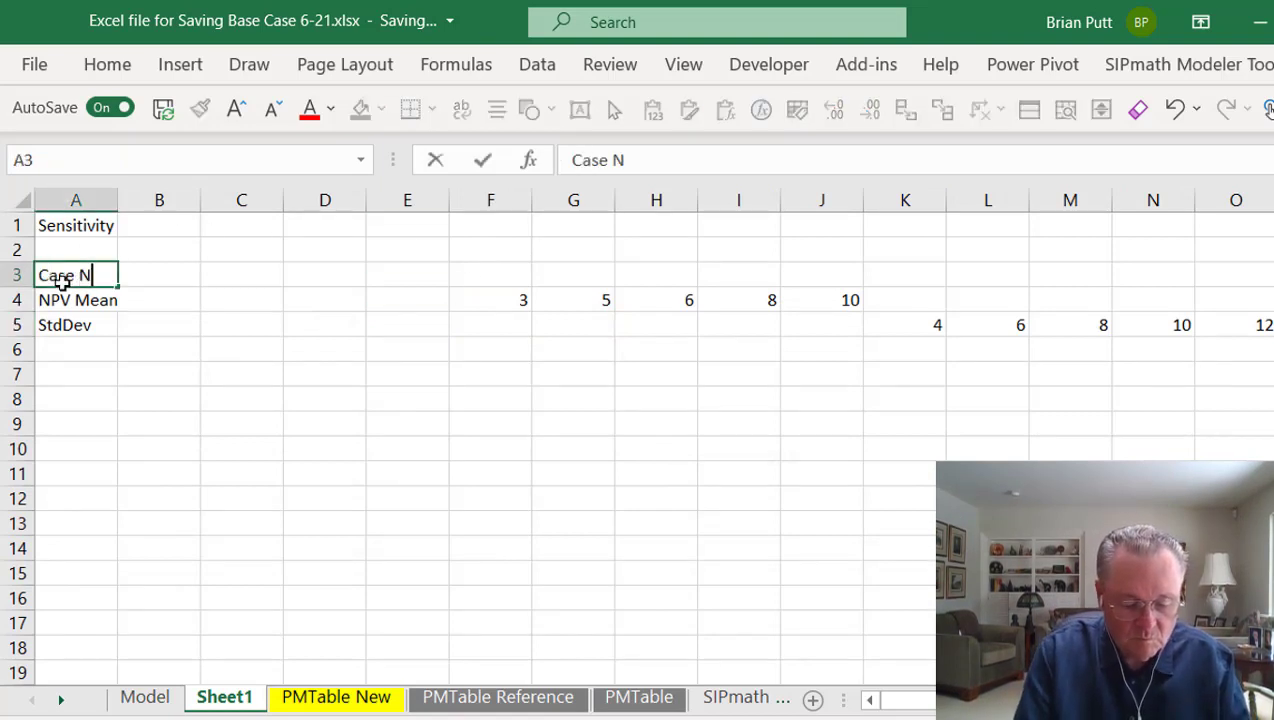
{"action": "key", "text": "Tab"}
{"action": "key", "text": "Tab"}
{"action": "key", "text": "Tab"}
{"action": "key", "text": "Tab"}
{"action": "key", "text": "Tab"}
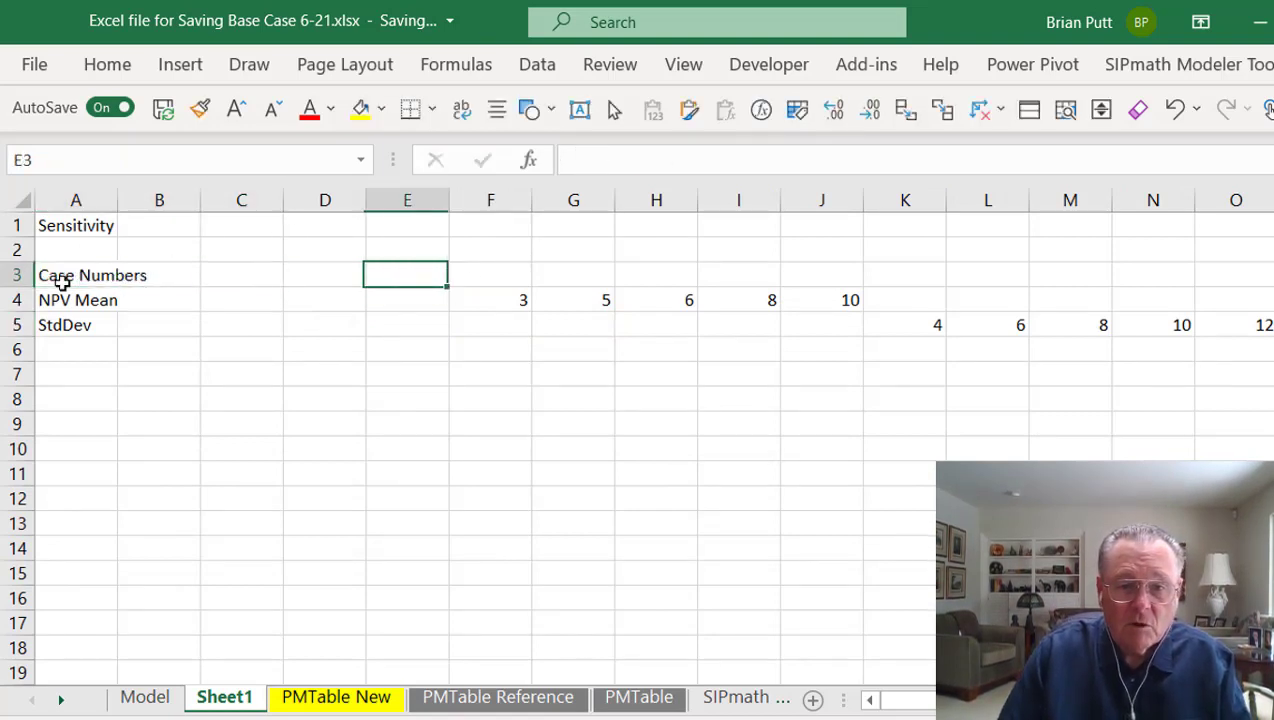
- Number the cases along row 3 as a consecutive series, starting at 1 in F3 and reaching 10 in O3
{"action": "type", "text": "1"}
{"action": "key", "text": "ctrl+Return"}
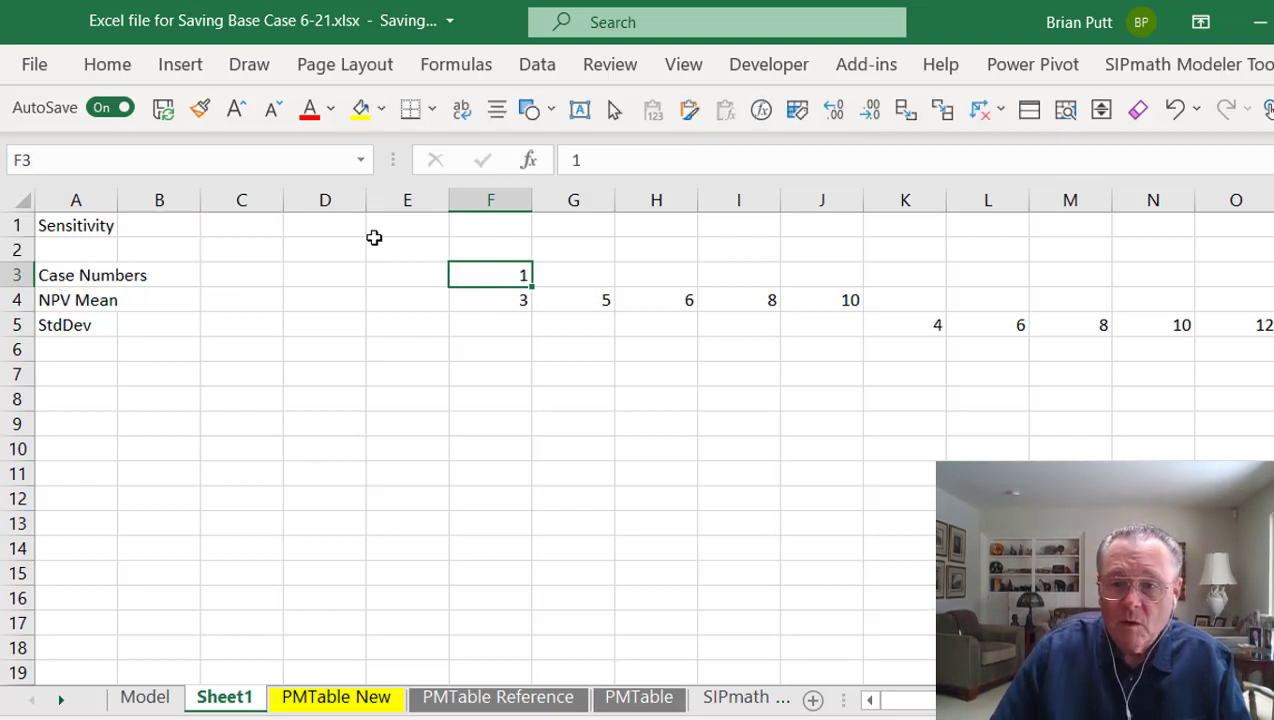
{"action": "key", "text": "ctrl+Right"}
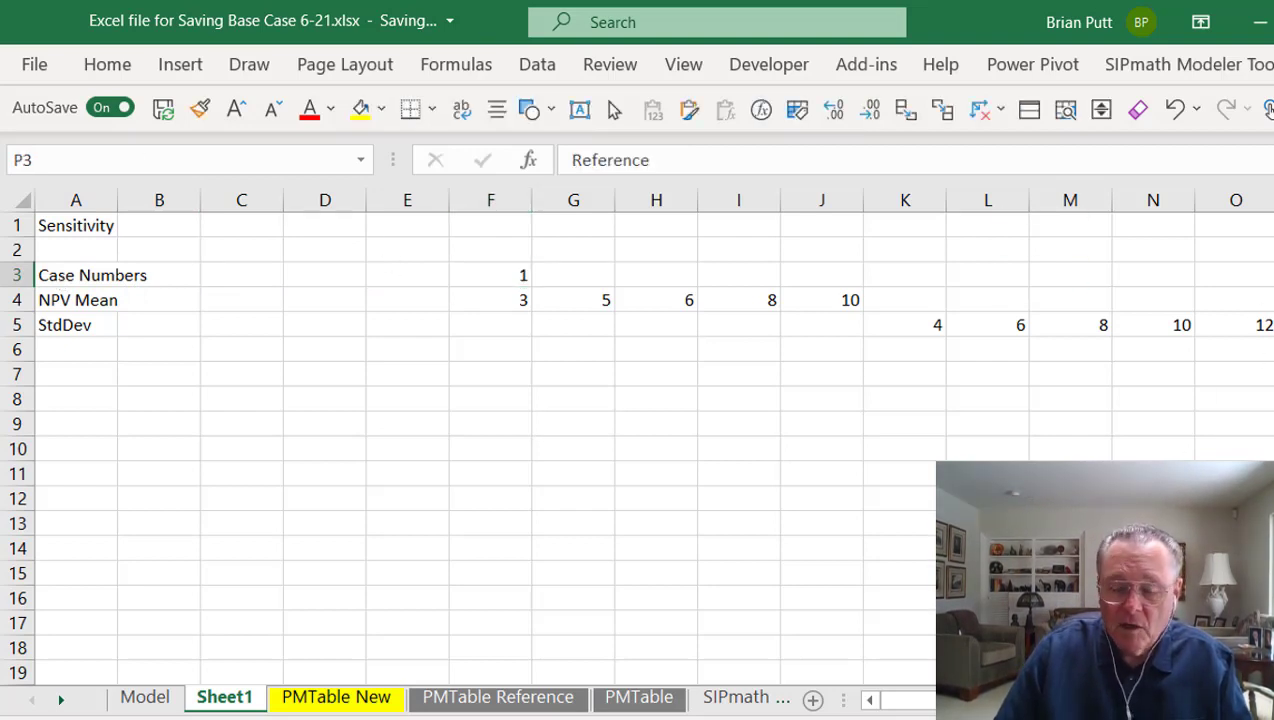
{"action": "key", "text": "ctrl+Left"}
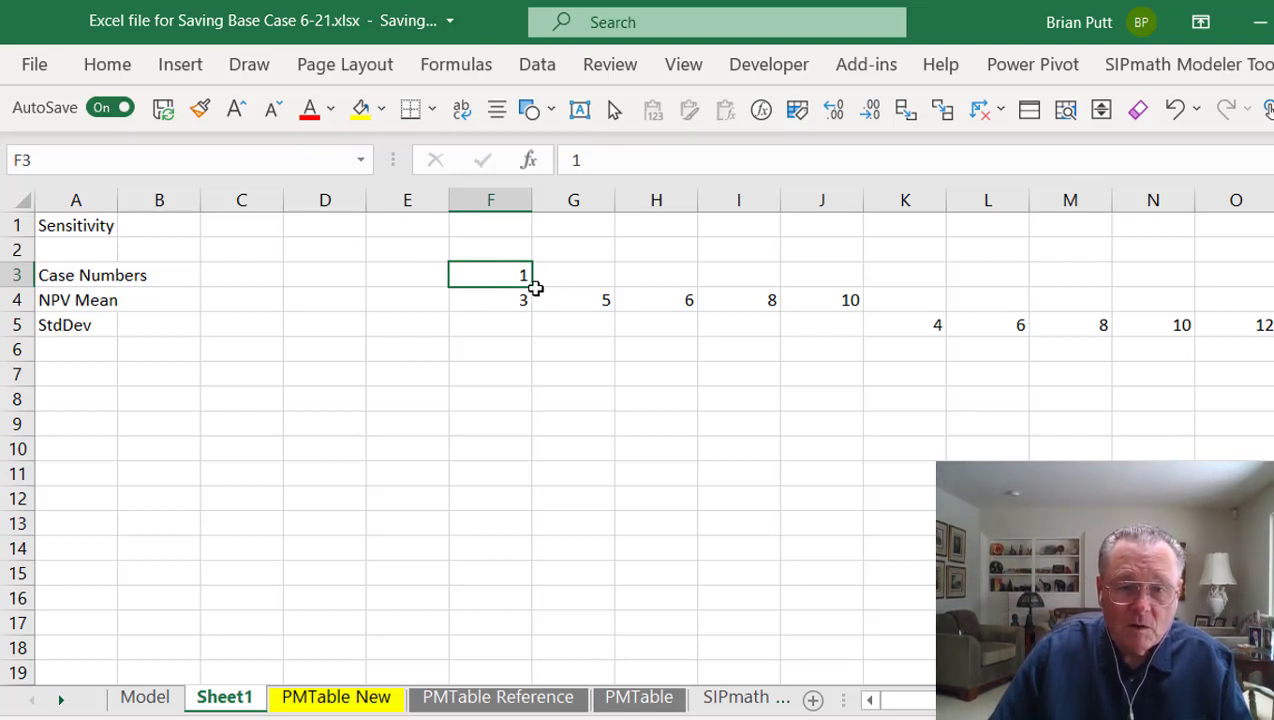
{"action": "left_click_drag", "start_coordinate": [535, 289], "coordinate": [1270, 300]}
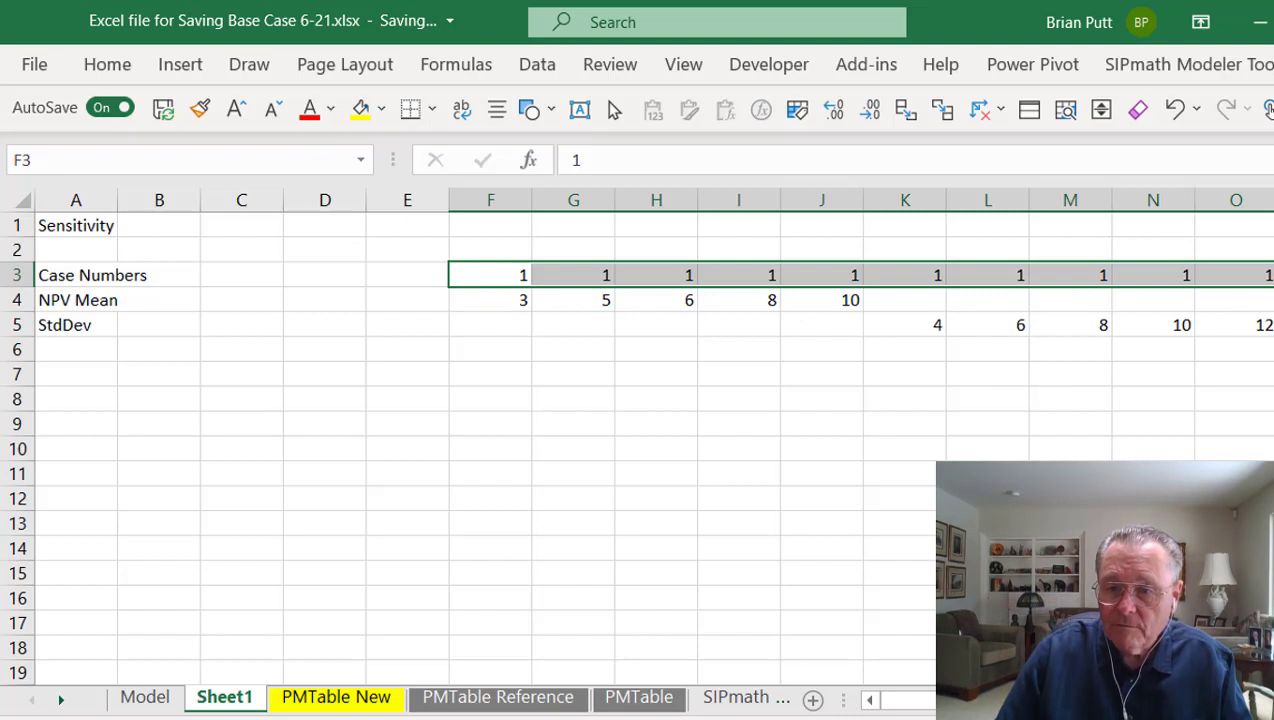
{"action": "left_click", "coordinate": [1264, 308]}
{"action": "left_click", "coordinate": [1237, 370]}
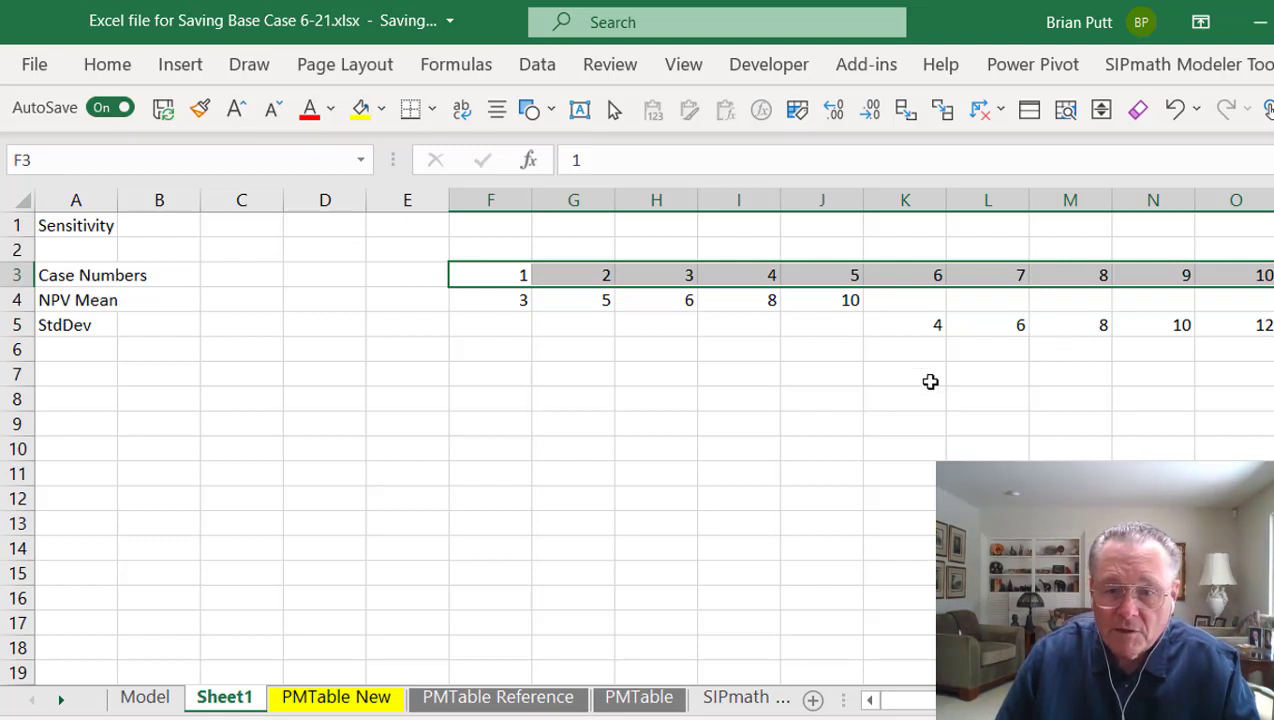
- Enter an NPV Mean of 6 in K4 and copy it across through O4
{"action": "left_click", "coordinate": [916, 298]}
{"action": "type", "text": "6"}
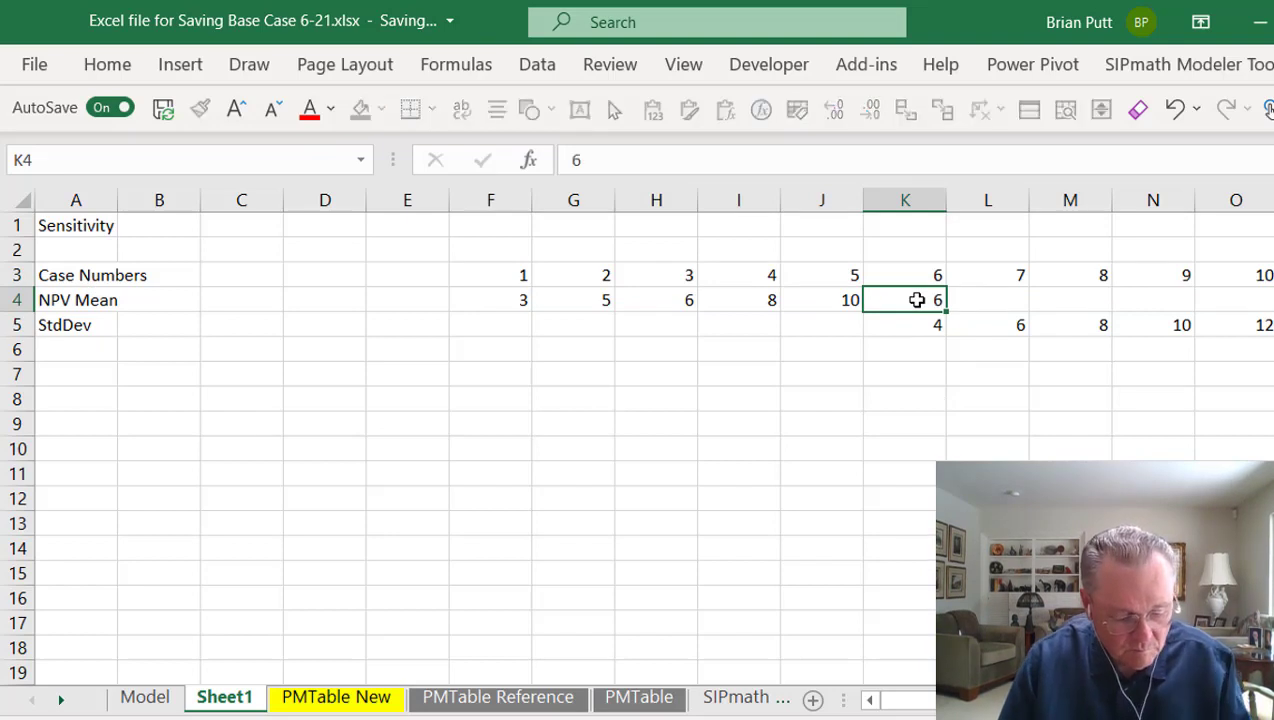
{"action": "key", "text": "ctrl+c"}
{"action": "key", "text": "shift+Right"}
{"action": "key", "text": "shift+Right"}
{"action": "key", "text": "shift+Right"}
{"action": "key", "text": "shift+Right"}
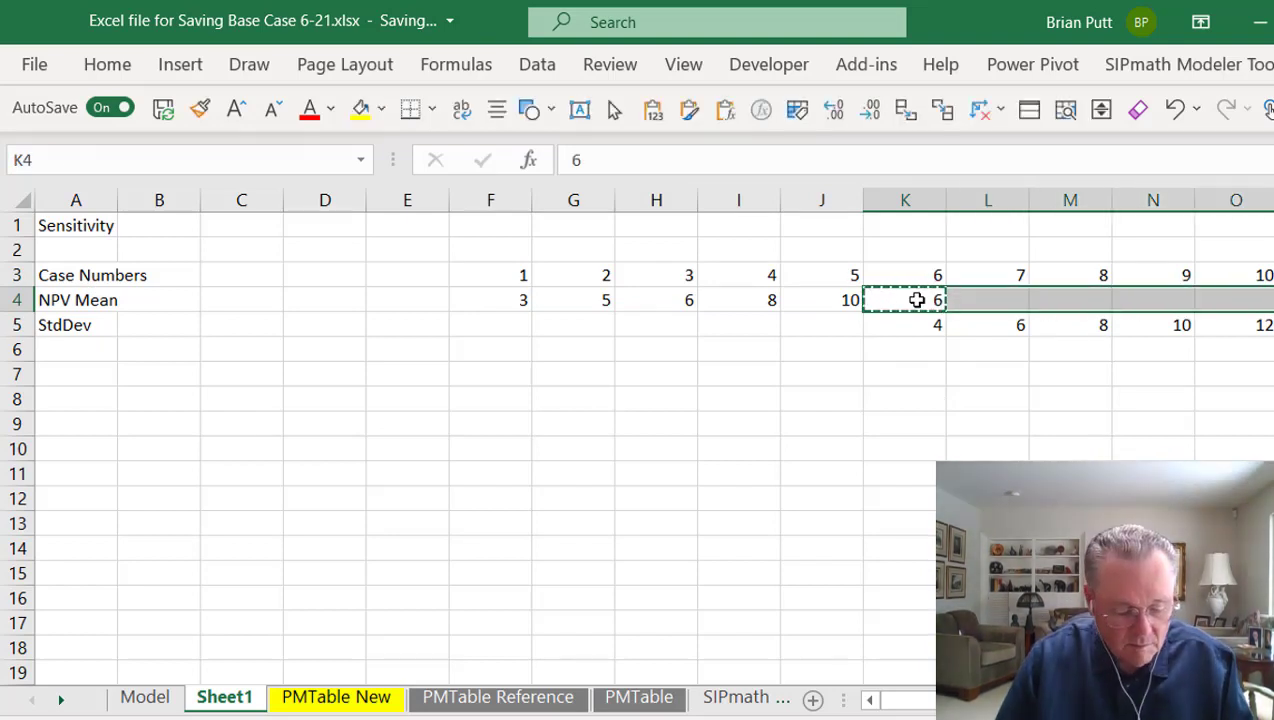
{"action": "key", "text": "ctrl+v"}
- Enter a StdDev of 9 in F5 and copy it across through J5
{"action": "key", "text": "Down"}
{"action": "key", "text": "Left"}
{"action": "key", "text": "Left"}
{"action": "key", "text": "Left"}
{"action": "key", "text": "Left"}
{"action": "key", "text": "Left"}
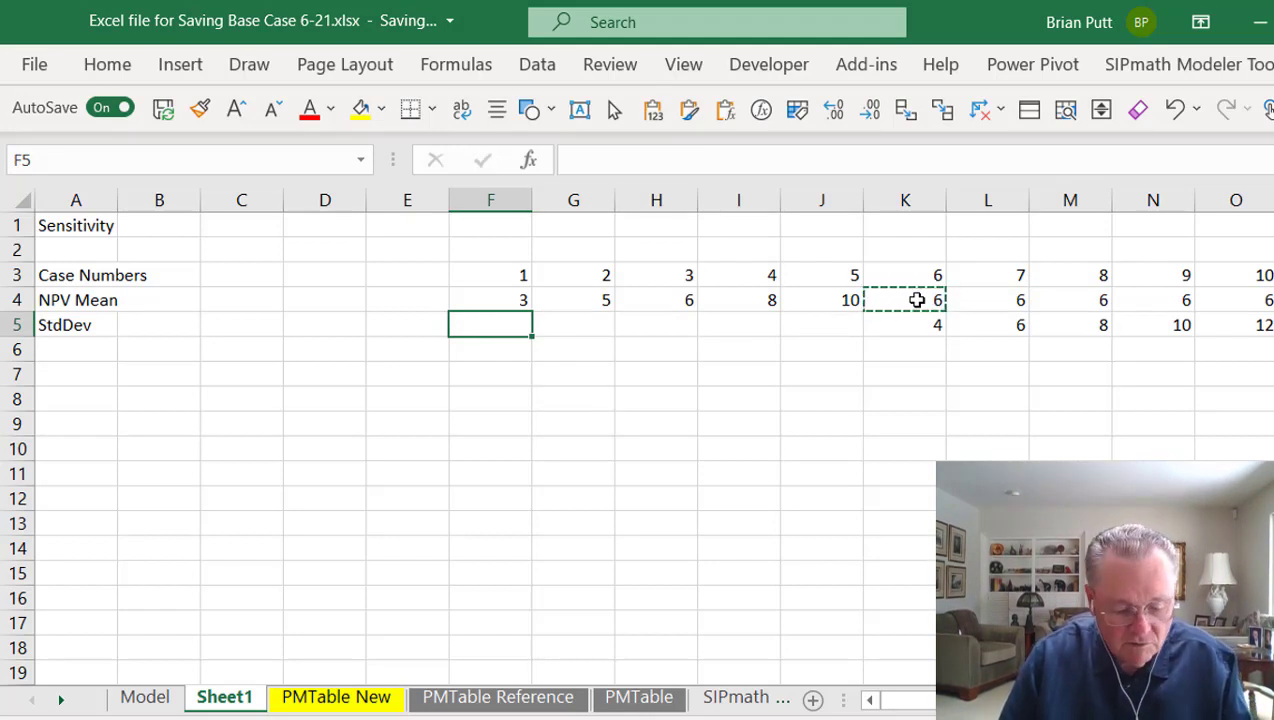
{"action": "type", "text": "9"}
{"action": "key", "text": "ctrl+Return"}
{"action": "key", "text": "ctrl+c"}
{"action": "key", "text": "shift+Right"}
{"action": "key", "text": "shift+Right"}
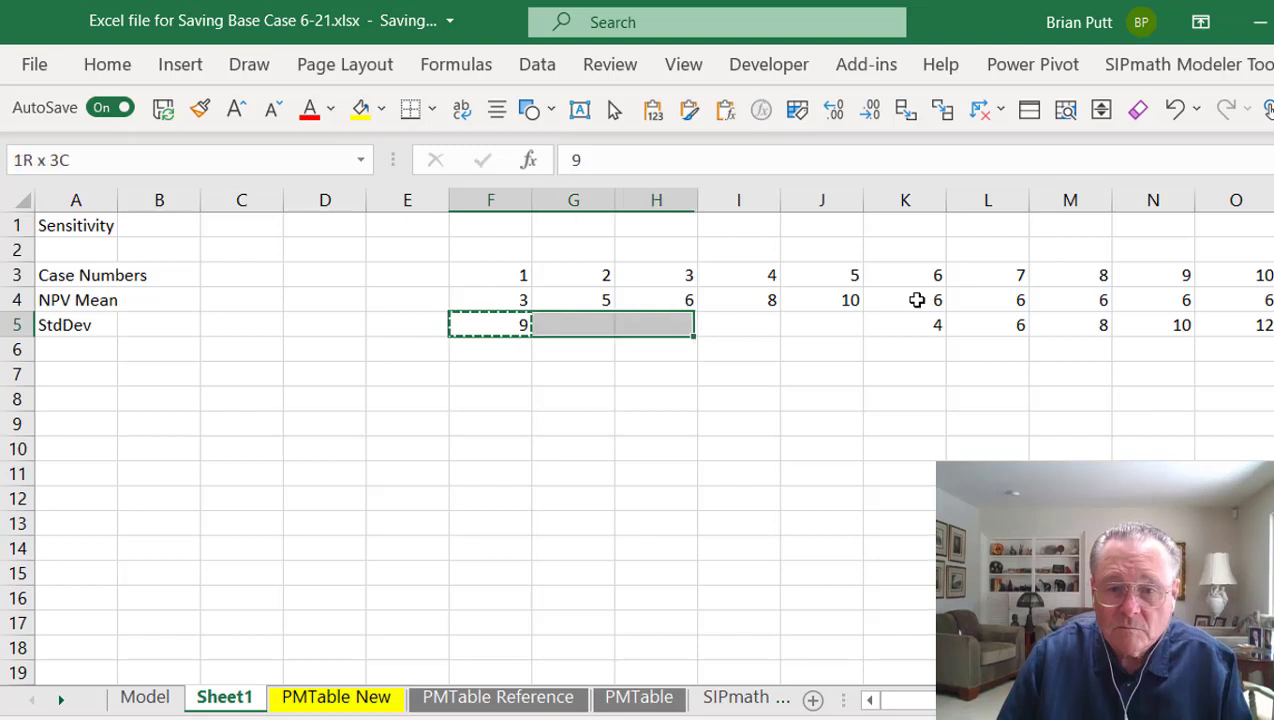
{"action": "key", "text": "shift+Right"}
{"action": "key", "text": "shift+Right"}
{"action": "key", "text": "ctrl+v"}
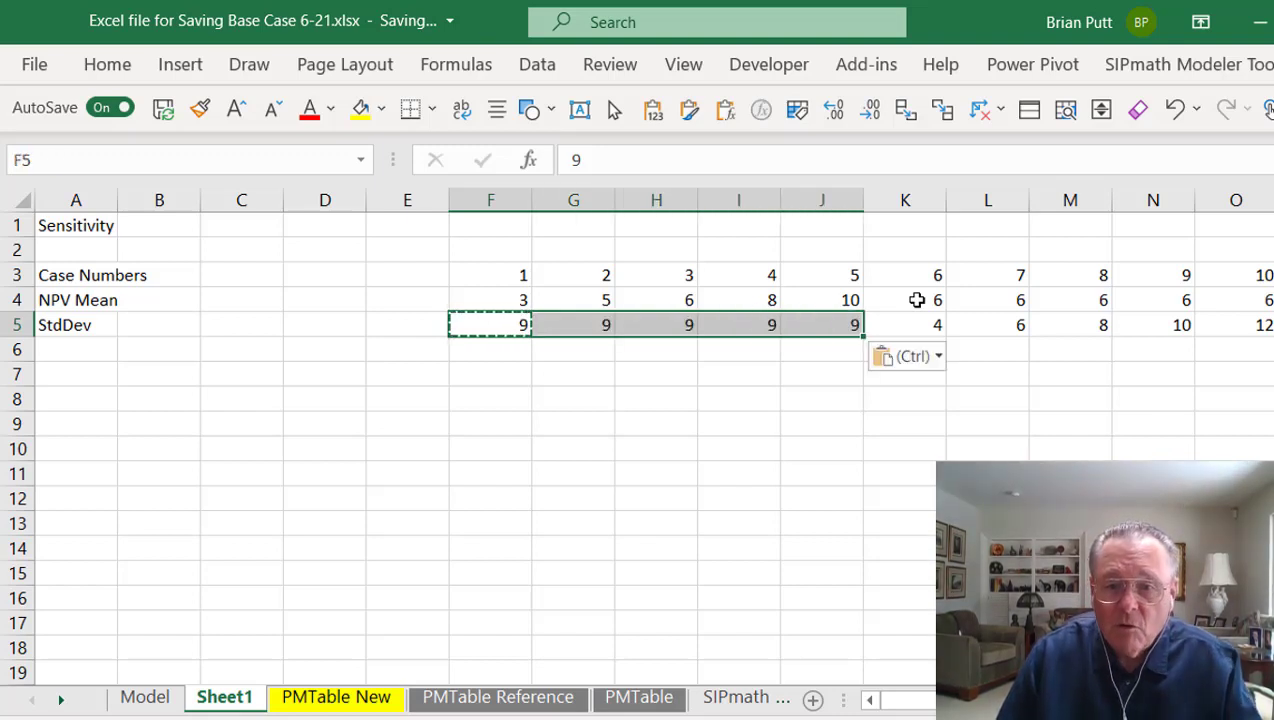
{"action": "left_click", "coordinate": [855, 374]}
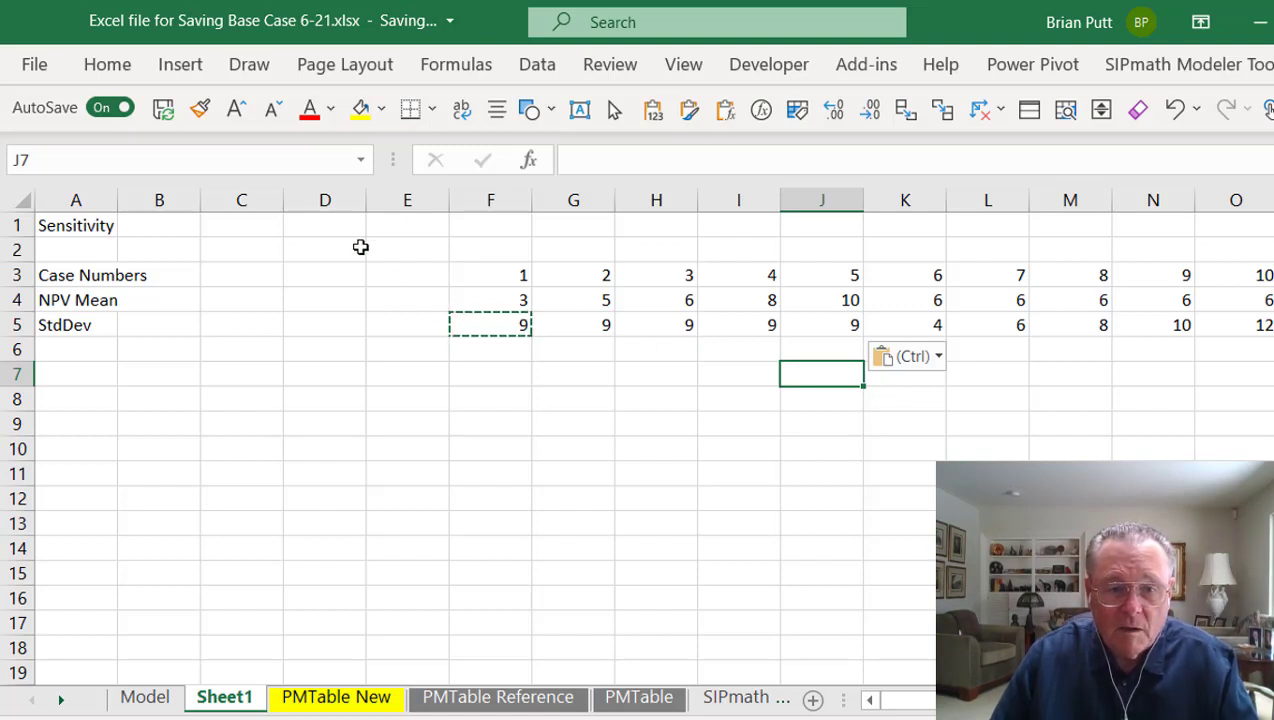
- Add a "Used" heading in D2 and enter 2 as the selected case number in D3
{"action": "left_click", "coordinate": [325, 250]}
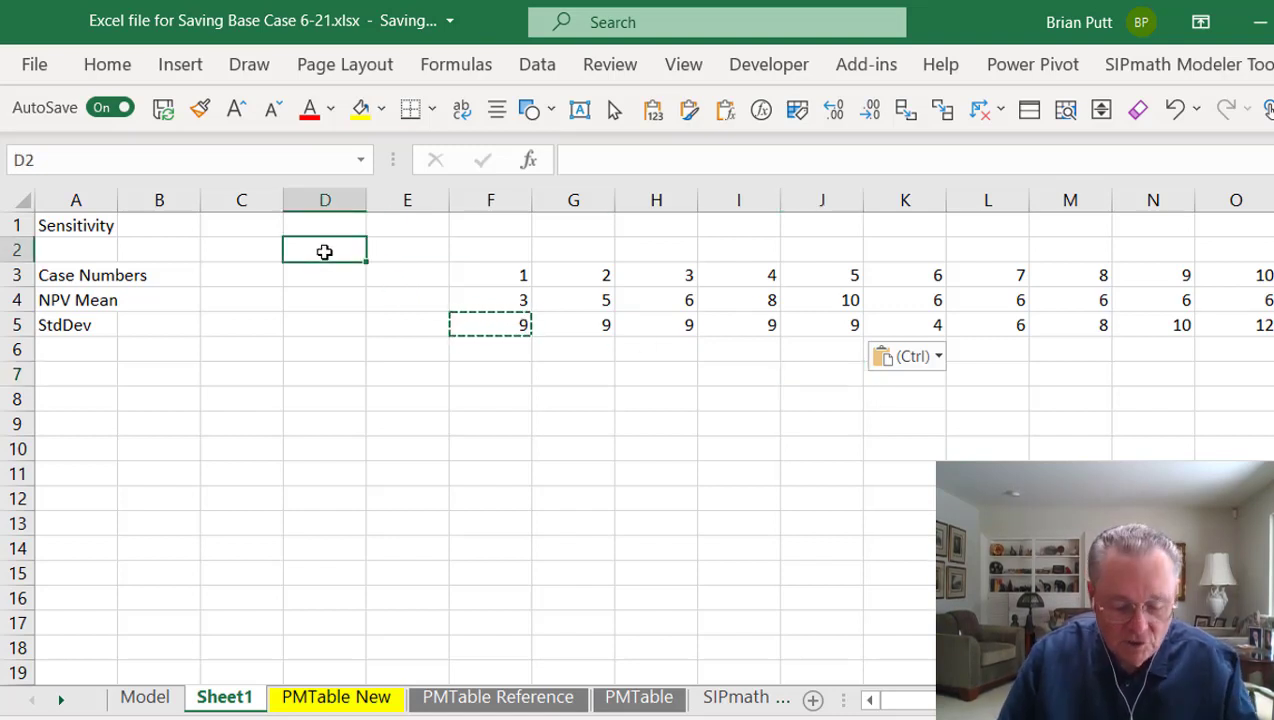
{"action": "type", "text": "Used"}
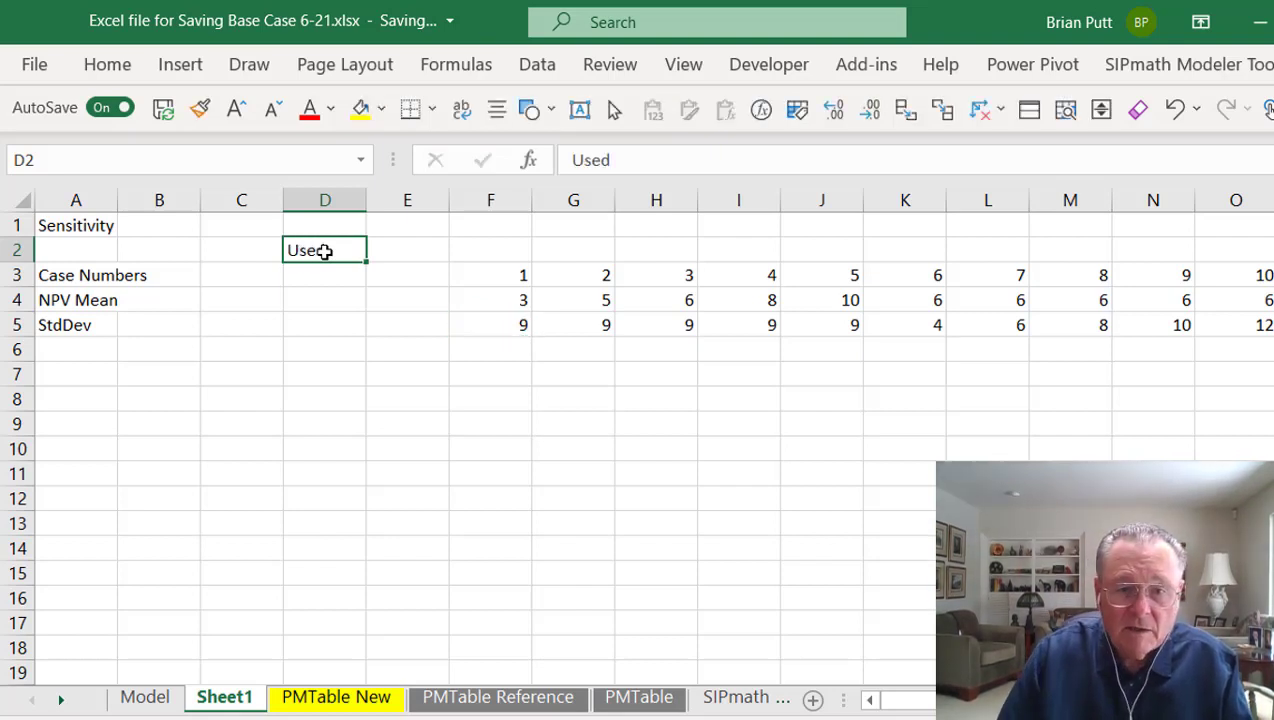
{"action": "key", "text": "Return"}
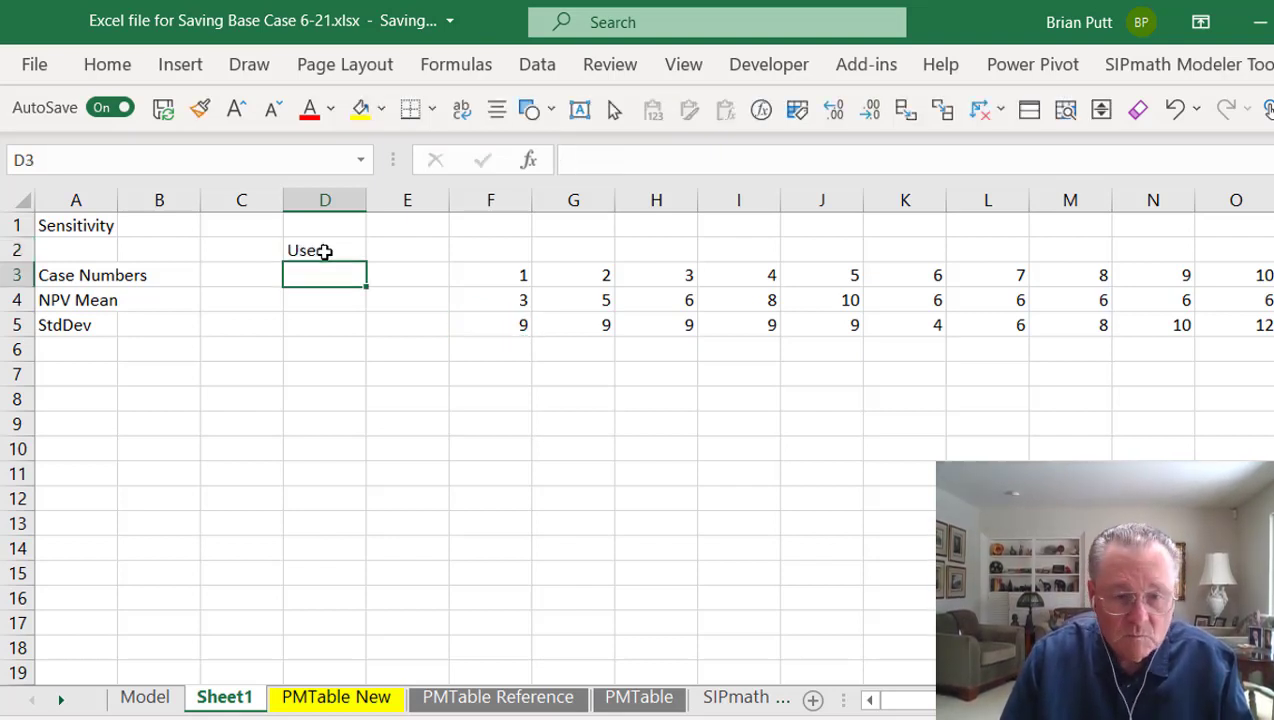
{"action": "type", "text": "2"}
{"action": "key", "text": "ctrl+Return"}
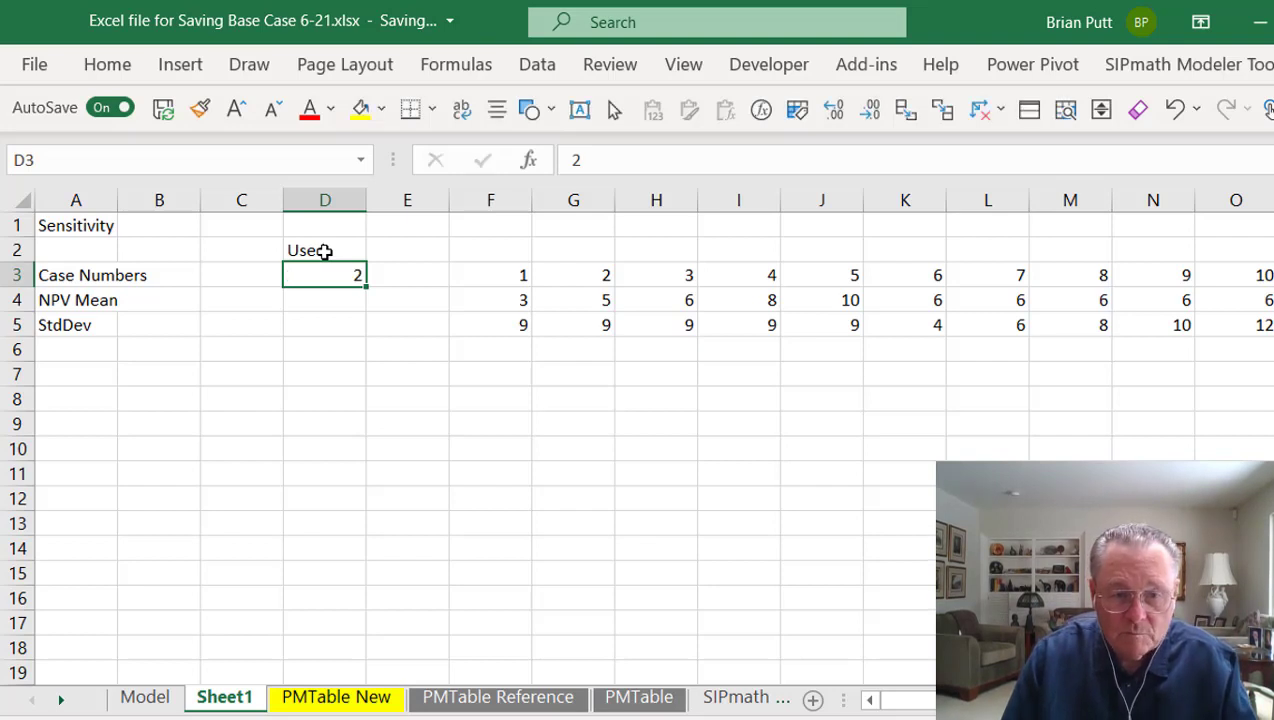
- Look up the selected case's NPV Mean in D4 with the formula =INDEX(F4:P4,$D$3)
{"action": "key", "text": "Down"}
{"action": "type", "text": "=index("}
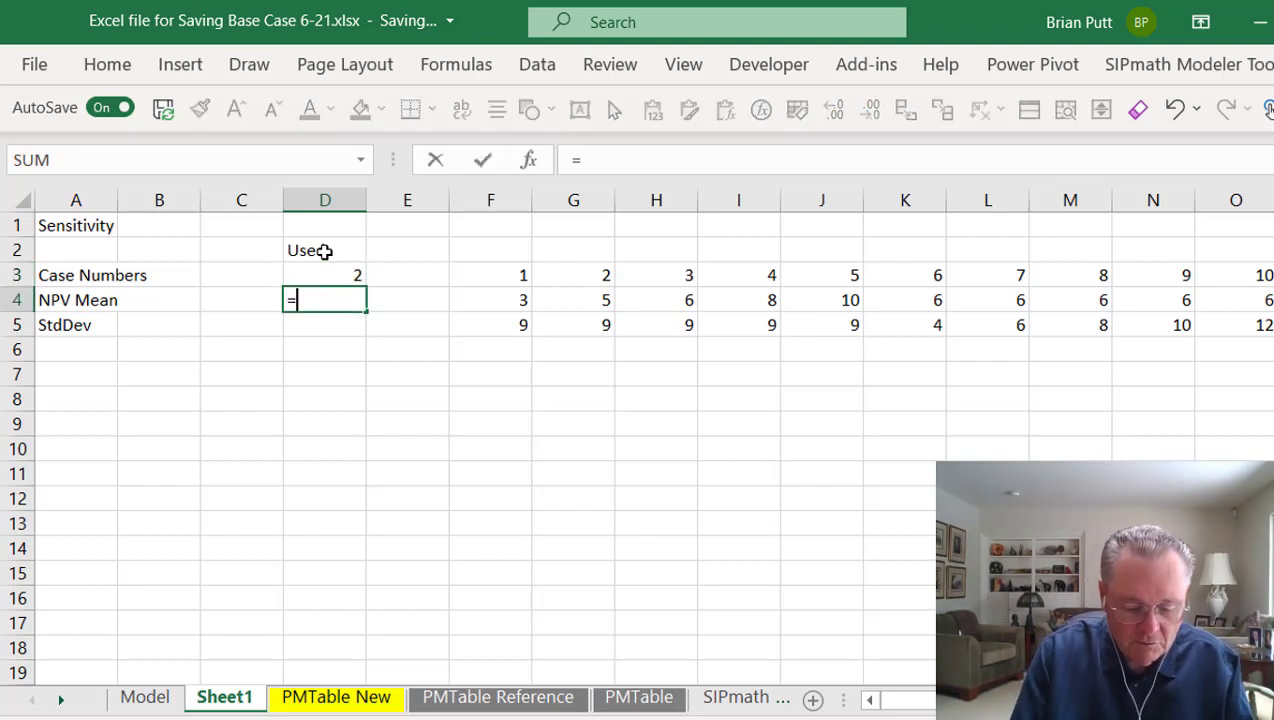
{"action": "key", "text": "Right"}
{"action": "key", "text": "Right"}
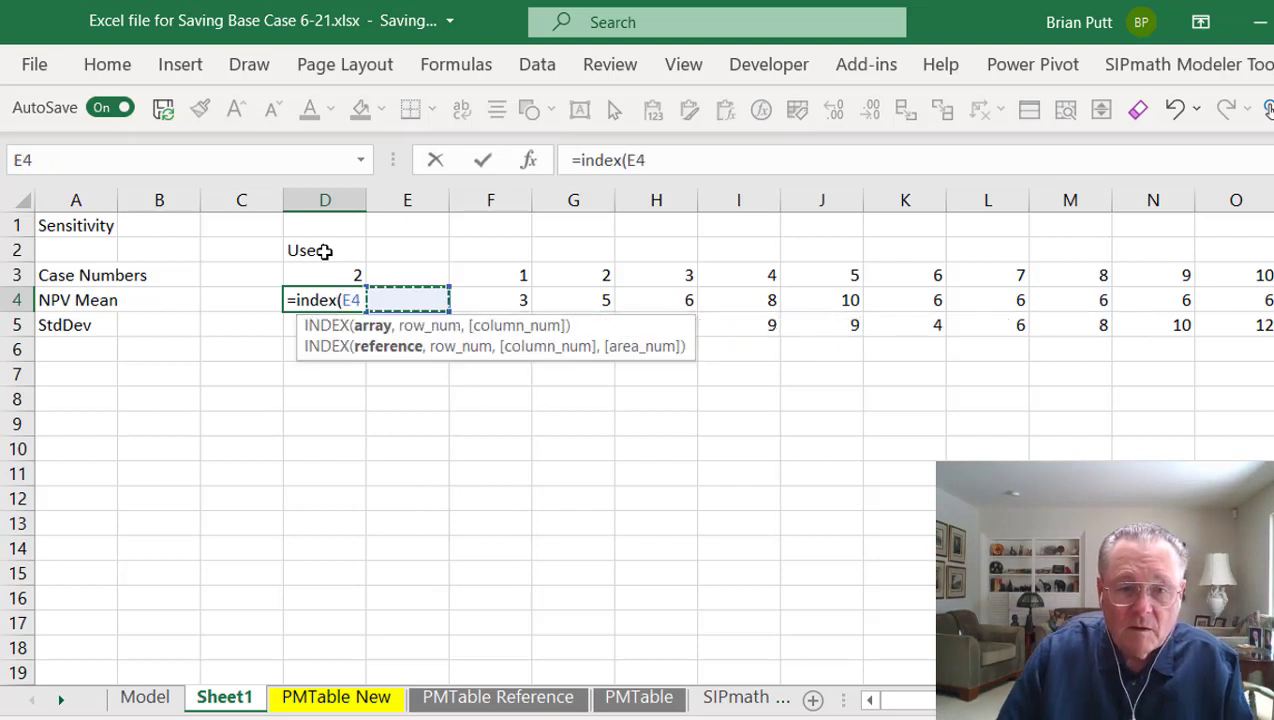
{"action": "key", "text": "shift+Right"}
{"action": "key", "text": "shift+Right"}
{"action": "key", "text": "shift+Right"}
{"action": "key", "text": "shift+Right"}
{"action": "key", "text": "shift+Right"}
{"action": "key", "text": "shift+Right"}
{"action": "key", "text": "shift+Right"}
{"action": "key", "text": "shift+Right"}
{"action": "key", "text": "shift+Right"}
{"action": "key", "text": "shift+Right"}
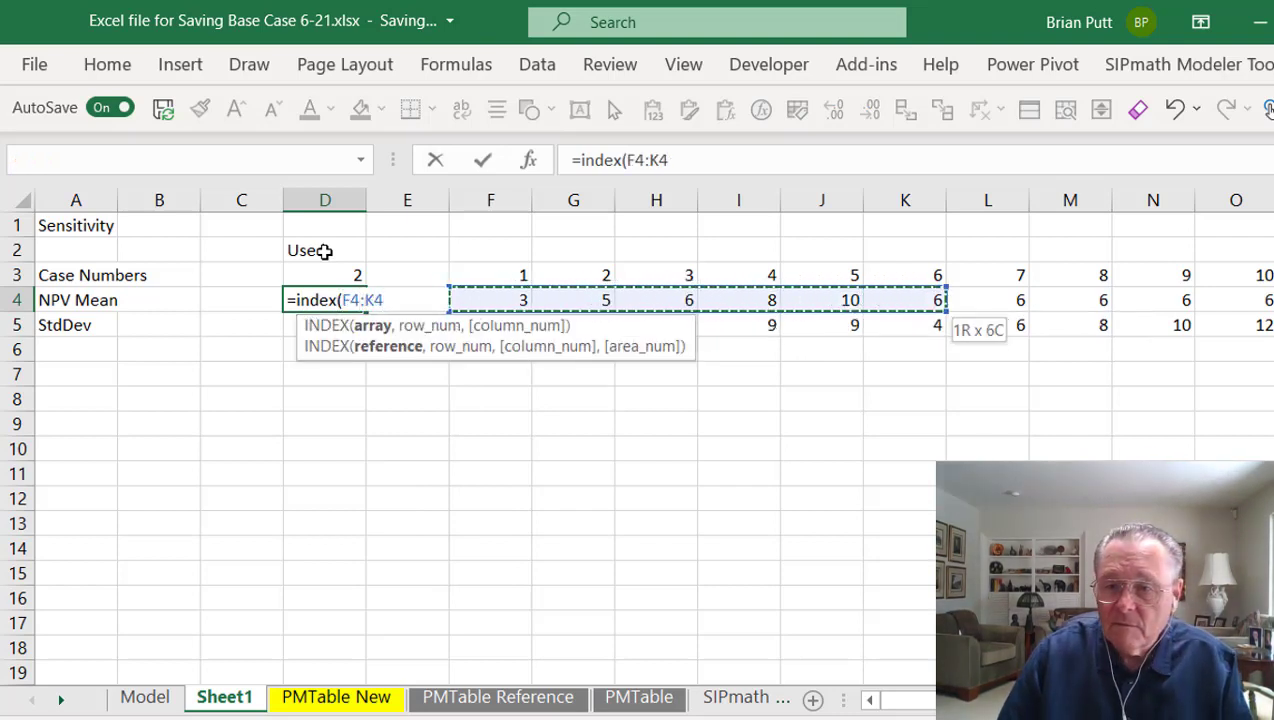
{"action": "type", "text": ","}
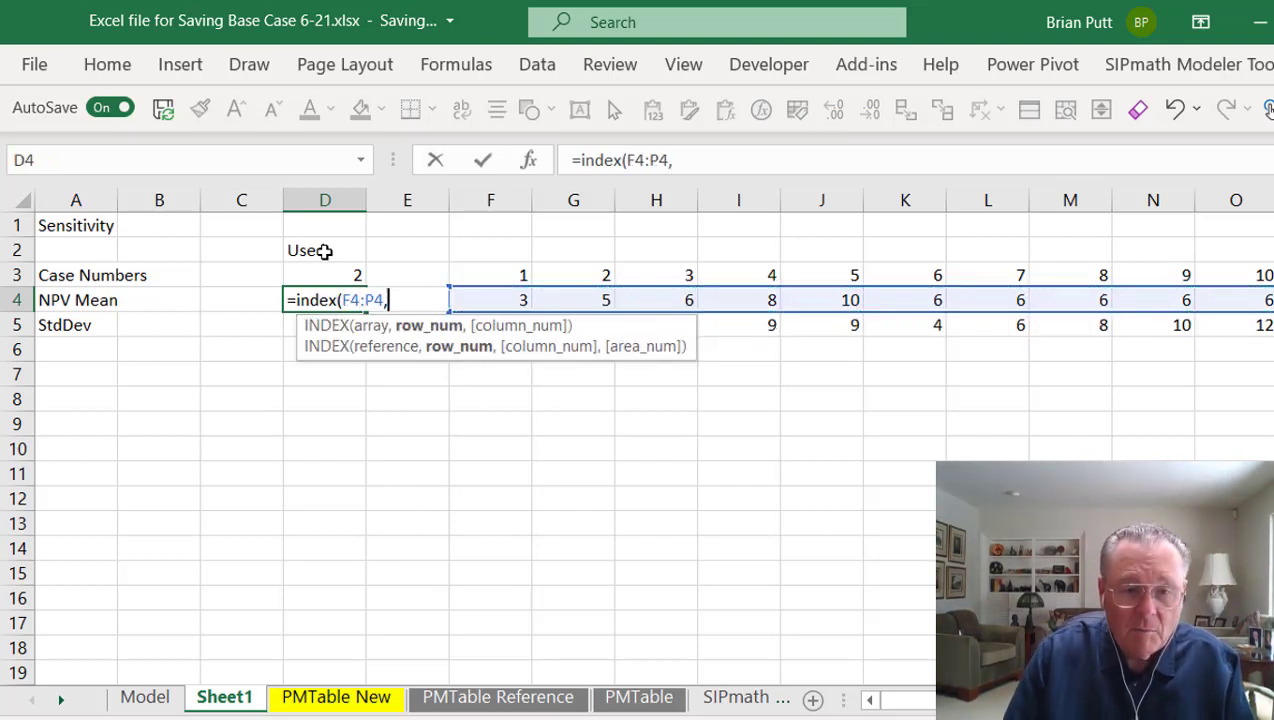
{"action": "left_click", "coordinate": [333, 275]}
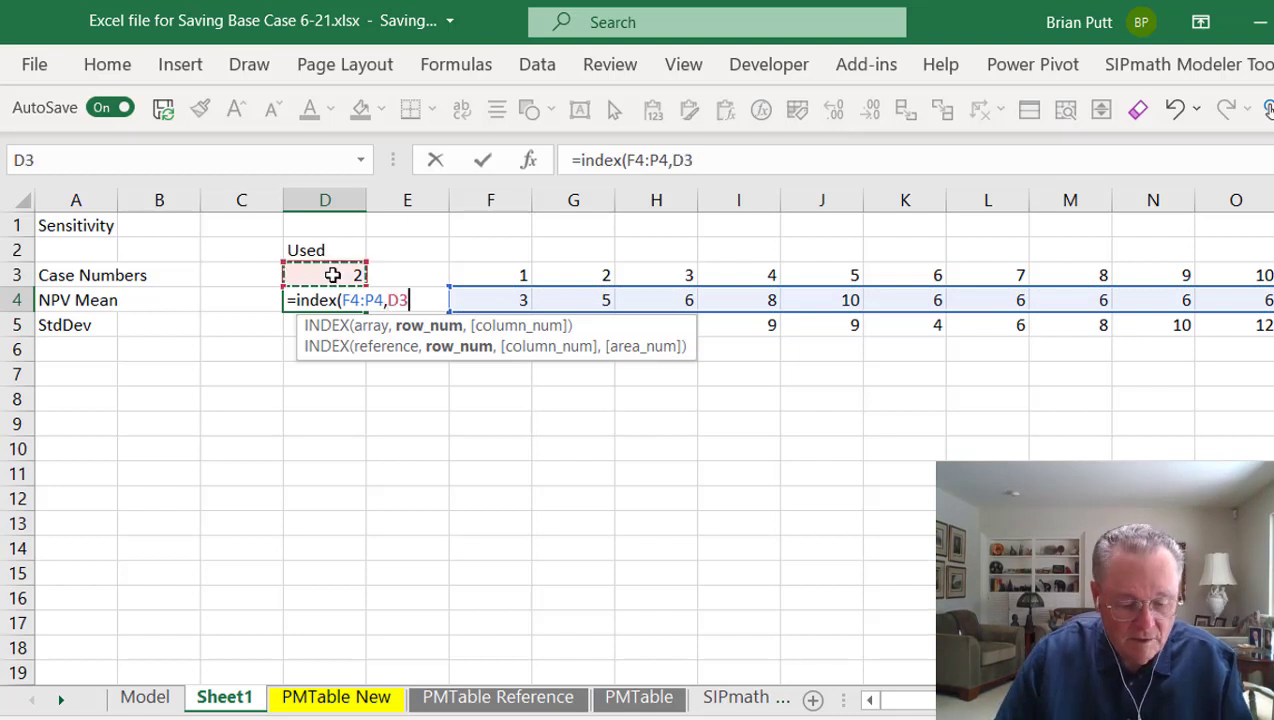
{"action": "key", "text": "F4"}
{"action": "key", "text": "ctrl+Return"}
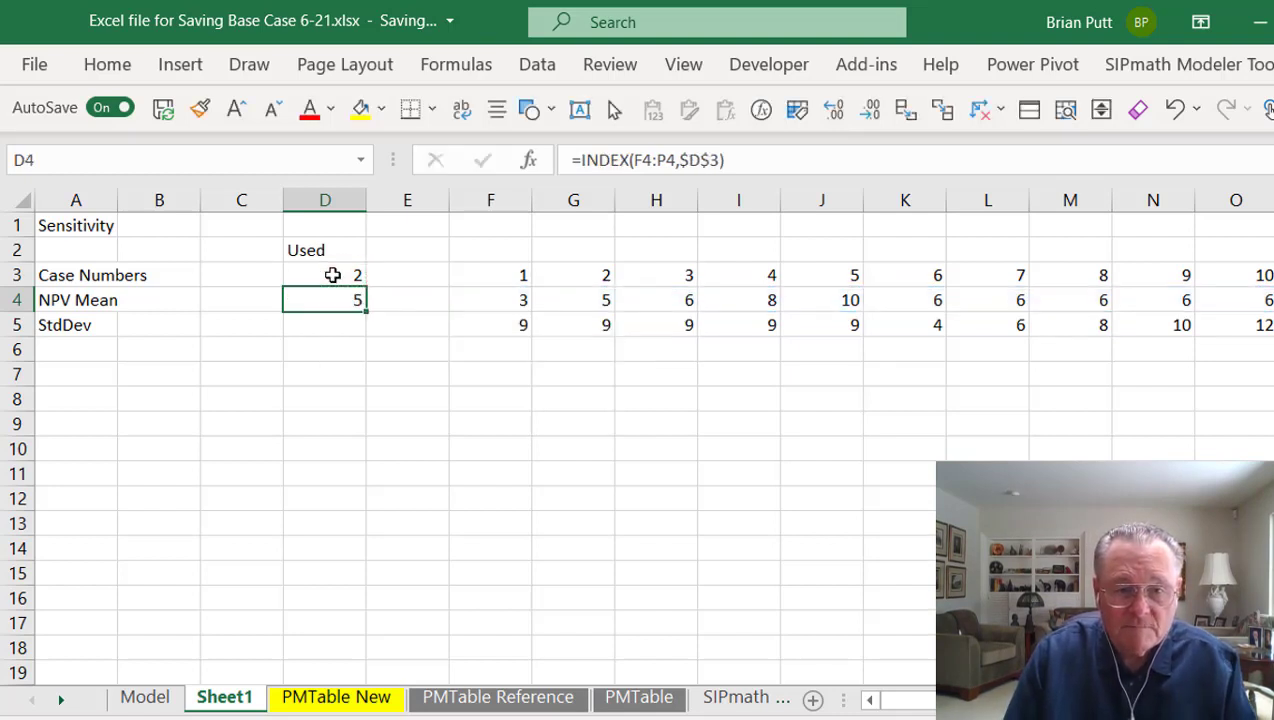
- Copy the INDEX formula from D4 down to D5 for the selected case's StdDev
{"action": "key", "text": "ctrl+c"}
{"action": "key", "text": "Down"}
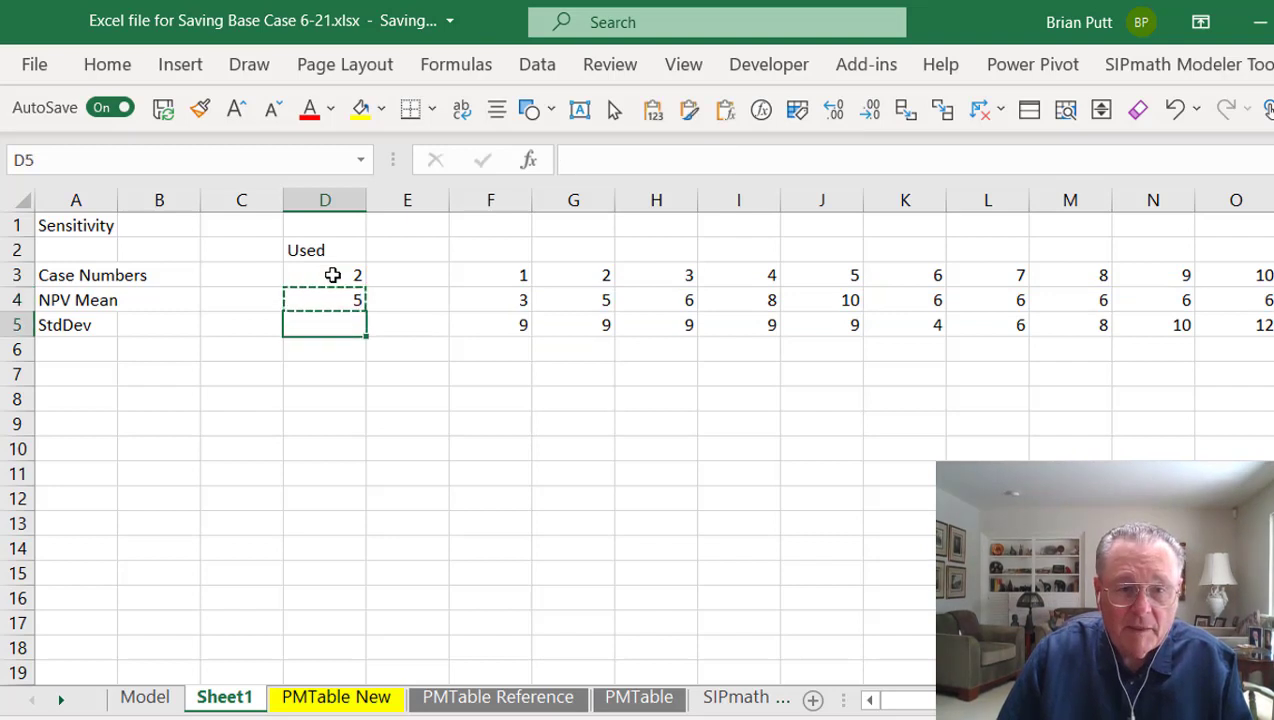
{"action": "key", "text": "ctrl+v"}
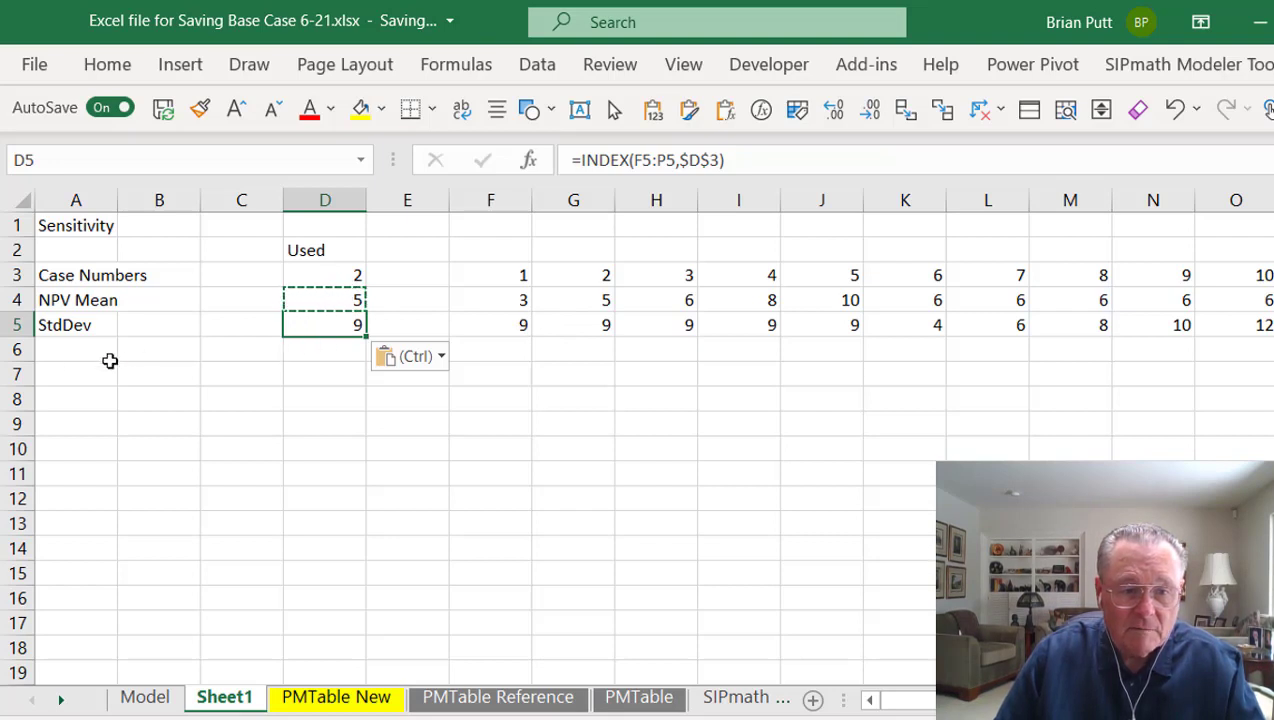
- Label A7 "Value Measure" and link D7 to the Acquired Value trial result with =Model!D11
{"action": "left_click", "coordinate": [60, 368]}
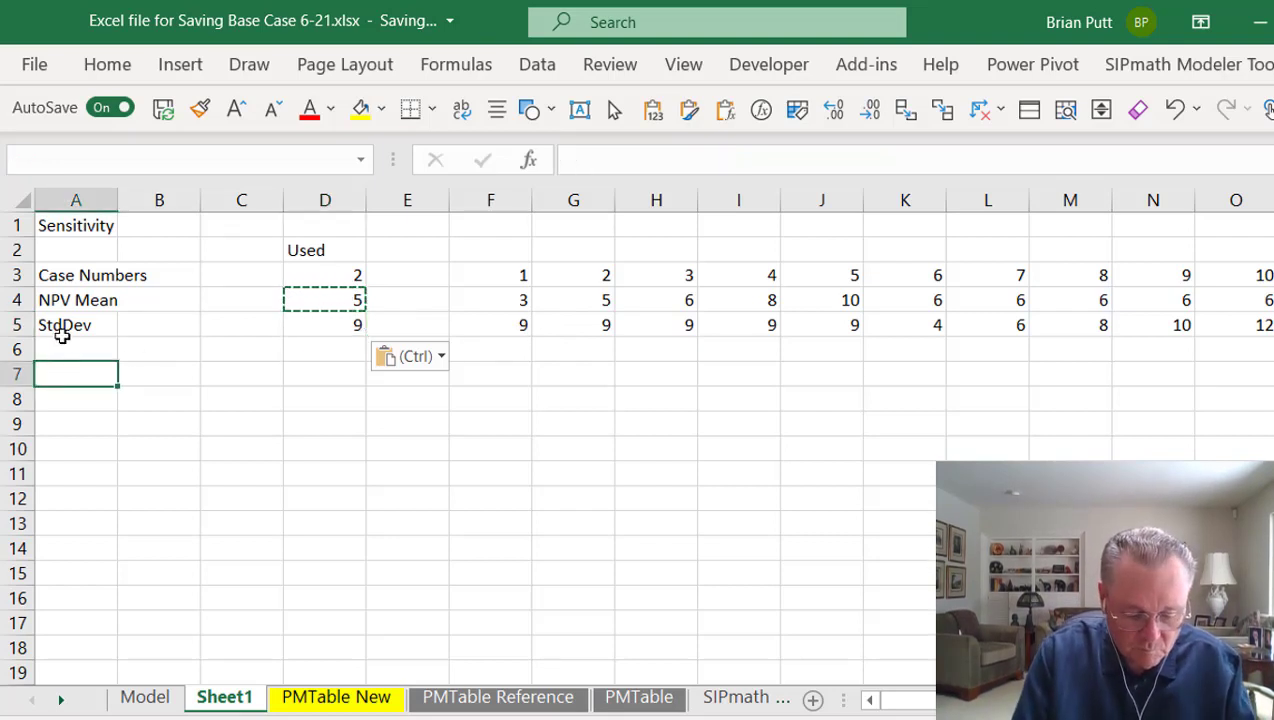
{"action": "type", "text": "Value Measure"}
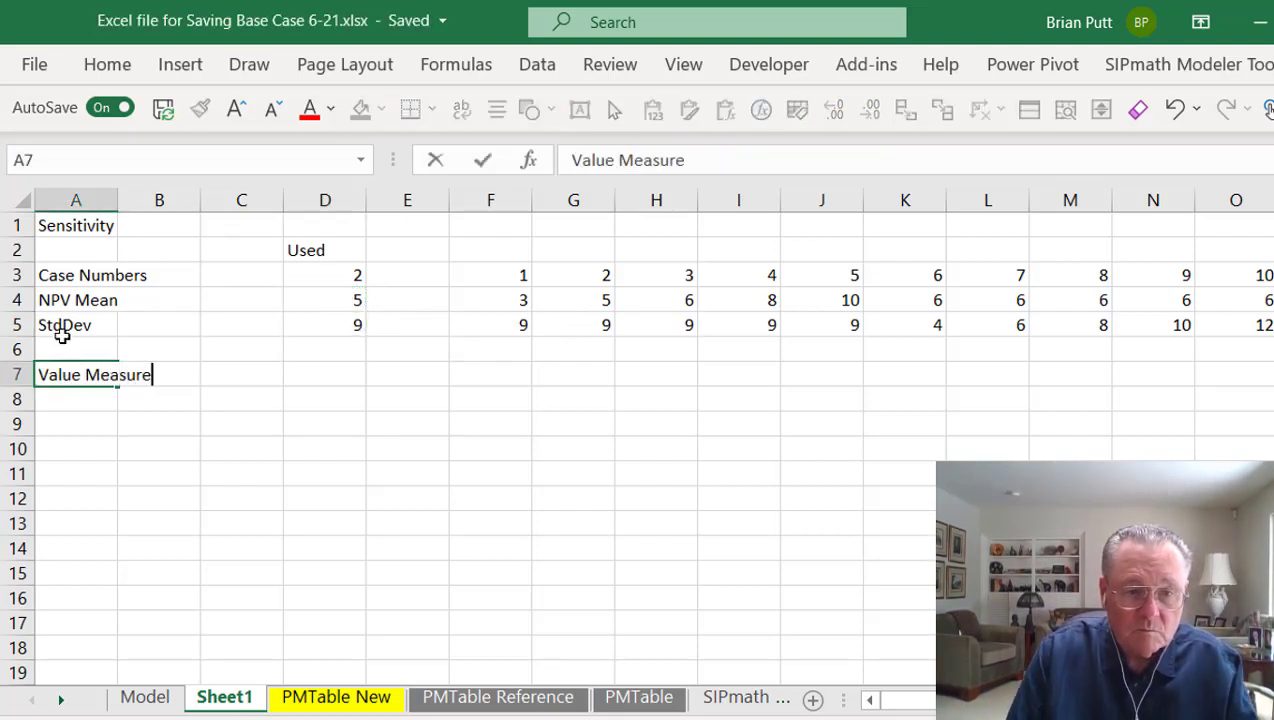
{"action": "key", "text": "Right"}
{"action": "key", "text": "Right"}
{"action": "key", "text": "Right"}
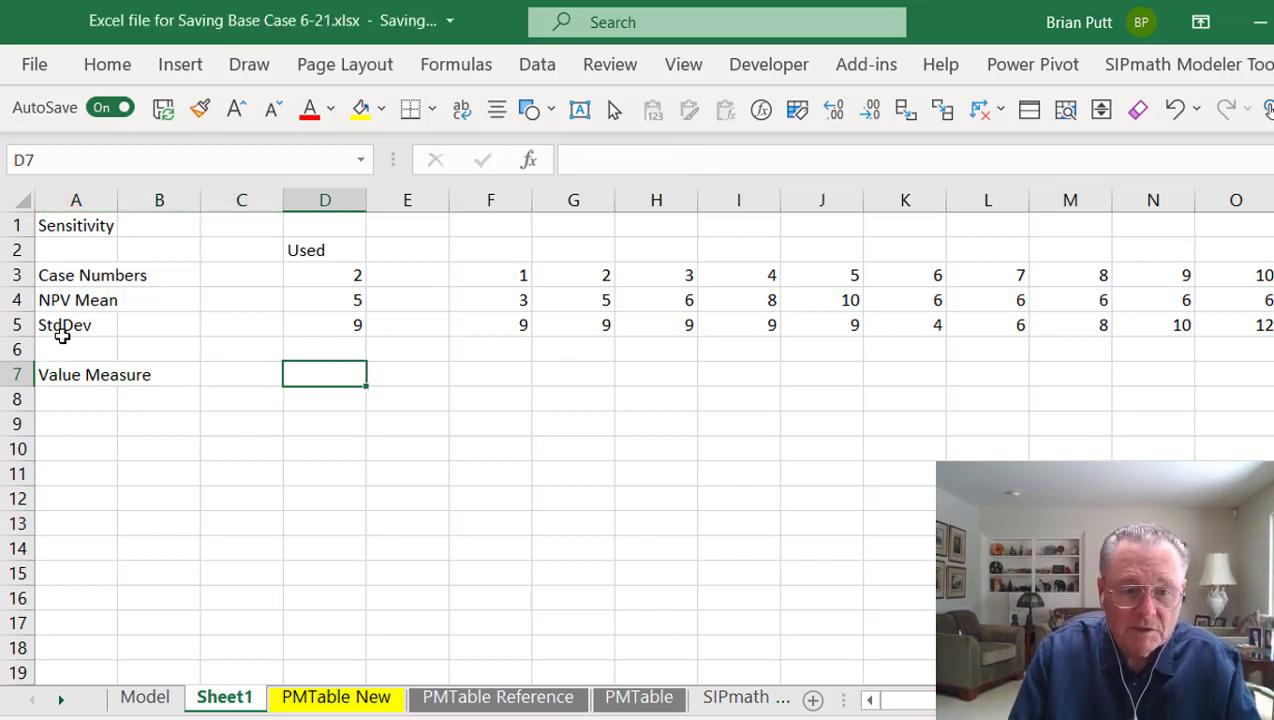
{"action": "type", "text": "="}
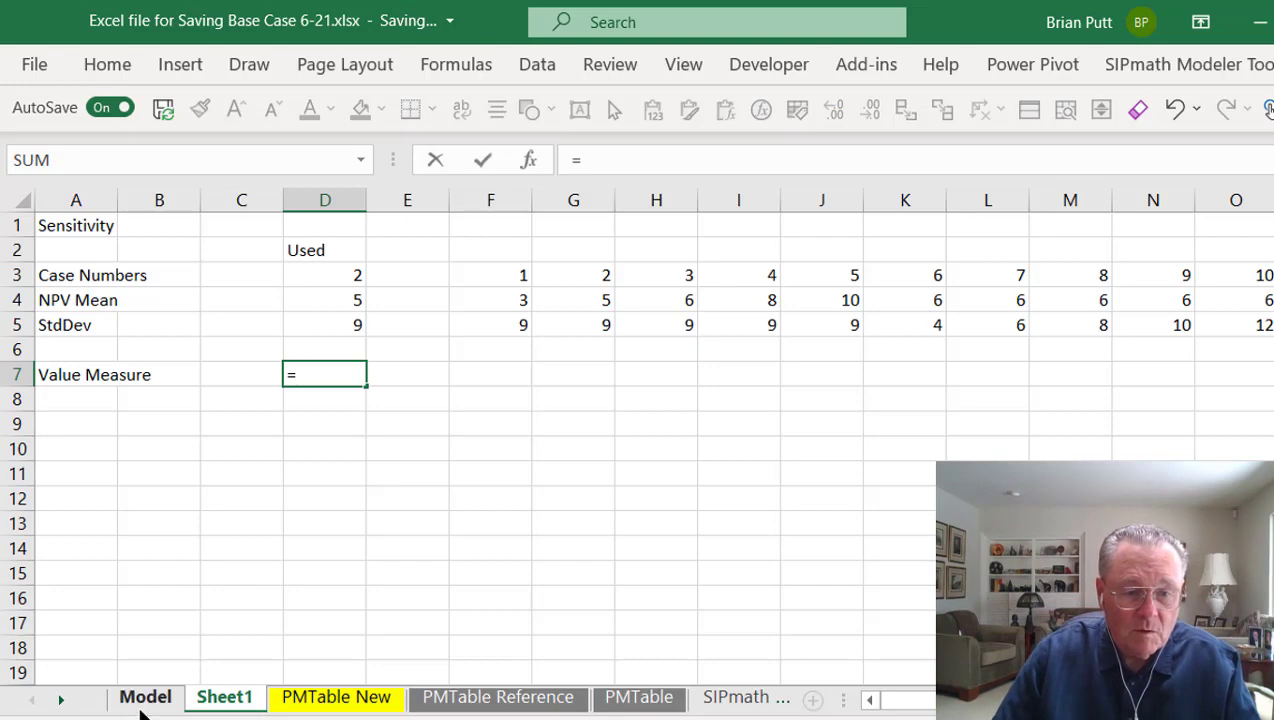
{"action": "left_click", "coordinate": [145, 700]}
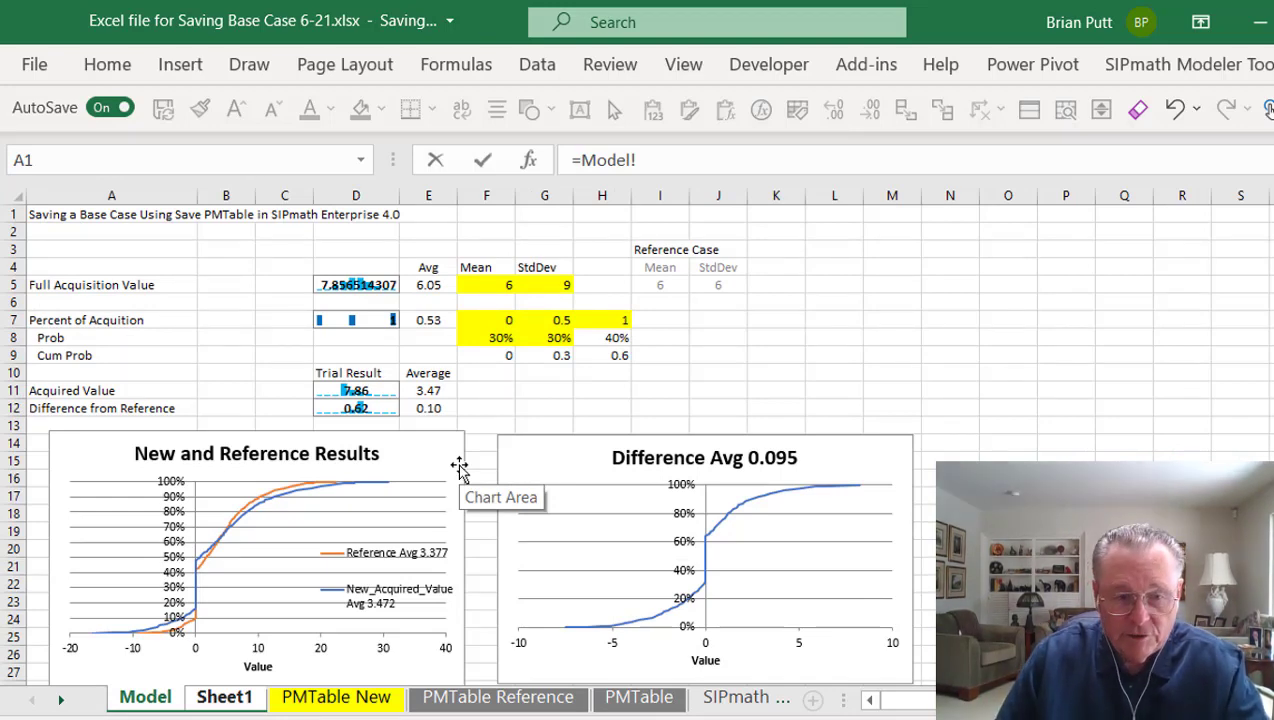
{"action": "left_click", "coordinate": [383, 390]}
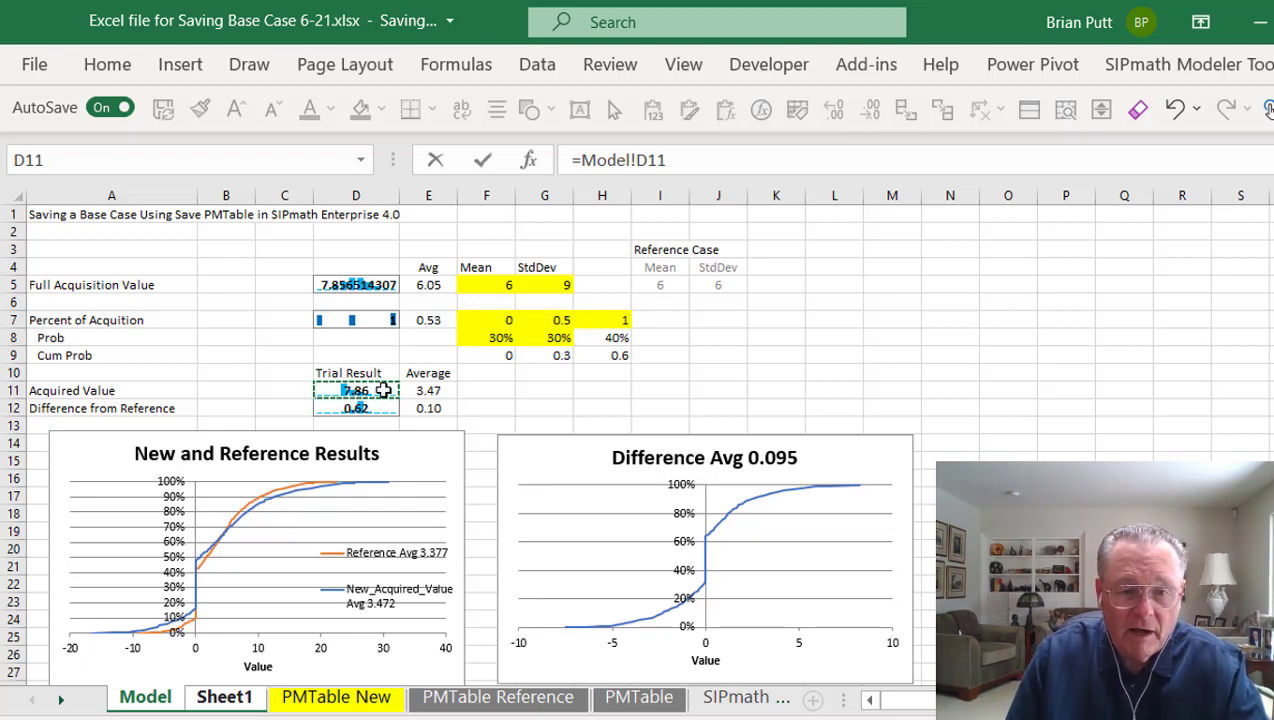
{"action": "key", "text": "Return"}
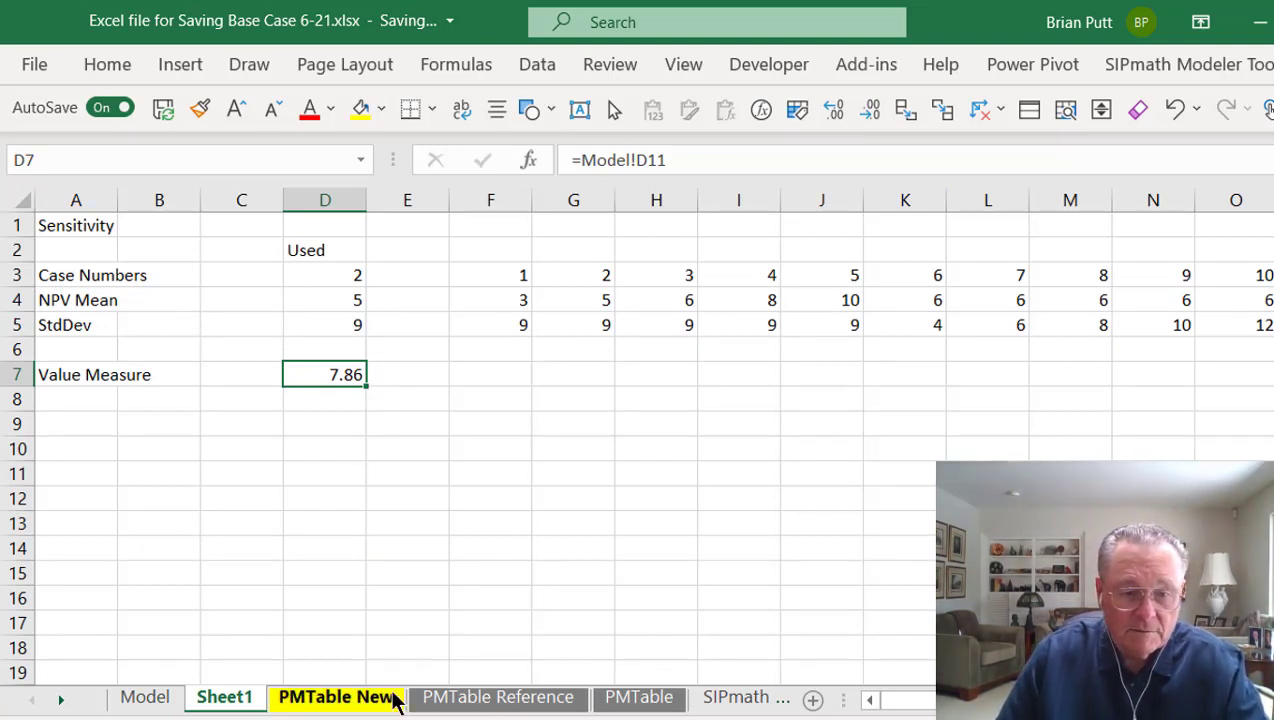
- Retrieve the archived PMTable named "PMTable" as the active simulation table and show its sheet
{"action": "left_click", "coordinate": [60, 700]}
{"action": "left_click", "coordinate": [57, 701]}
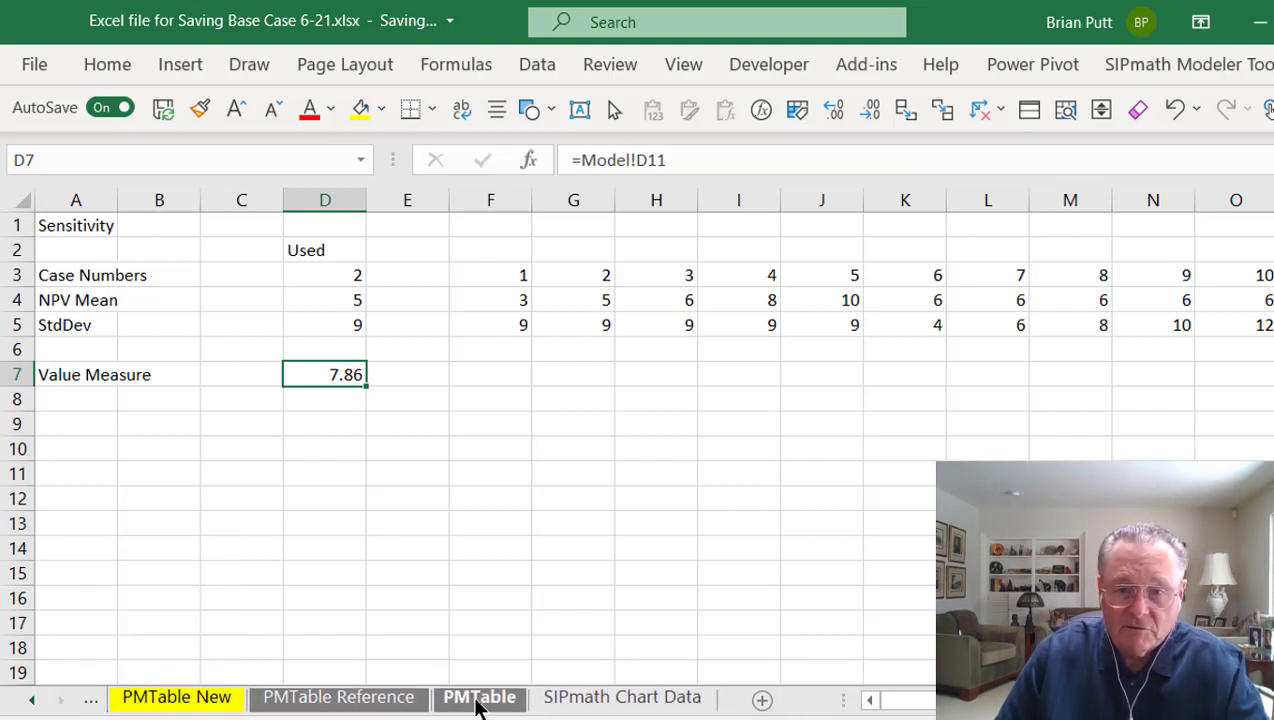
{"action": "left_click", "coordinate": [1186, 68]}
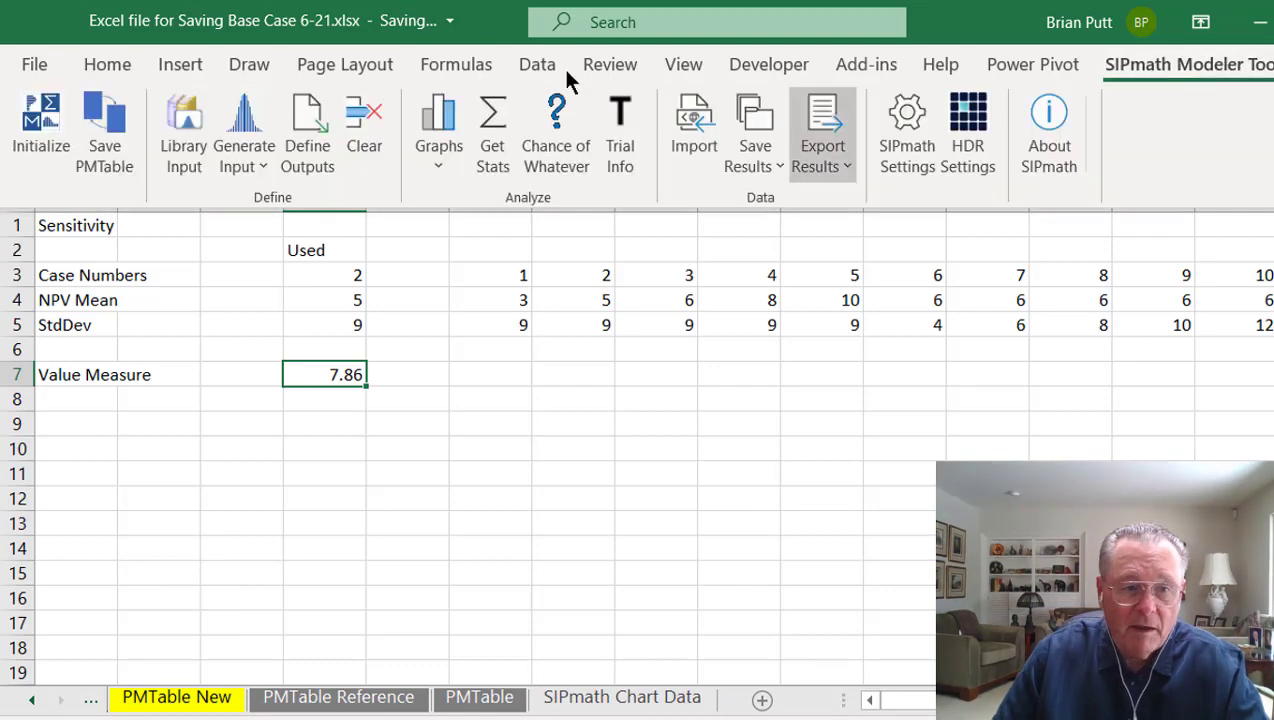
{"action": "left_click", "coordinate": [124, 111]}
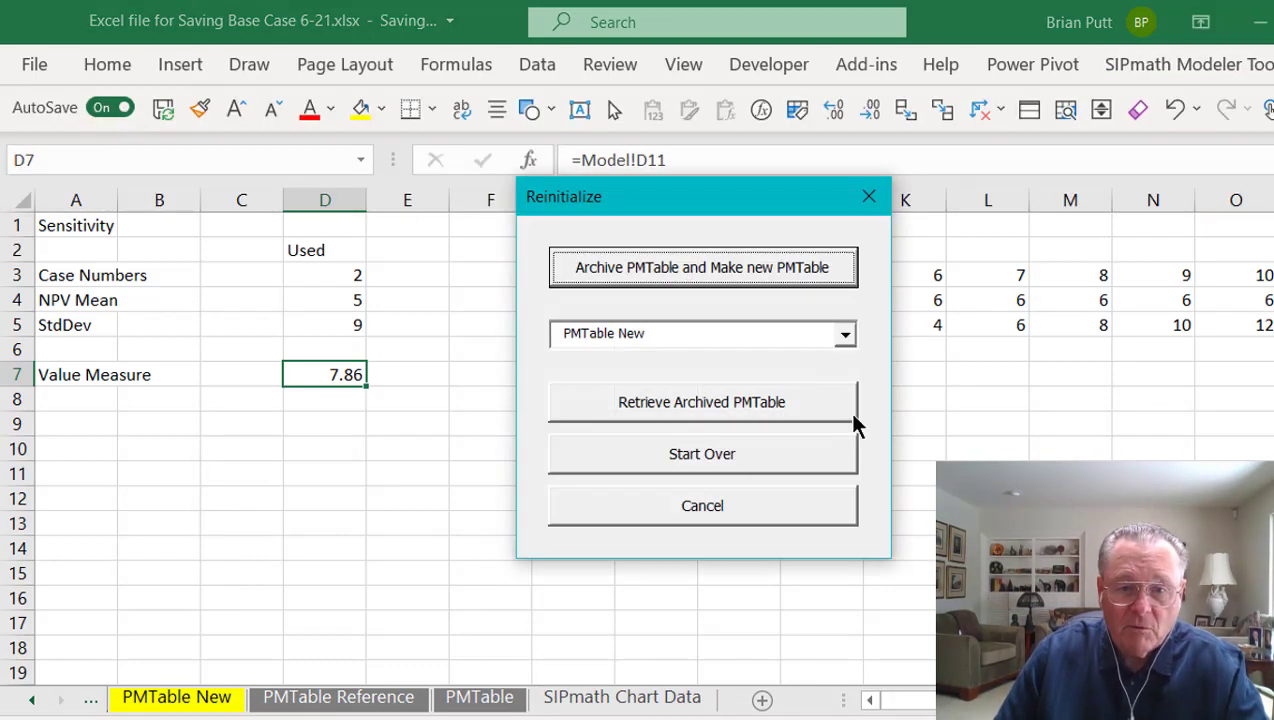
{"action": "left_click", "coordinate": [843, 338]}
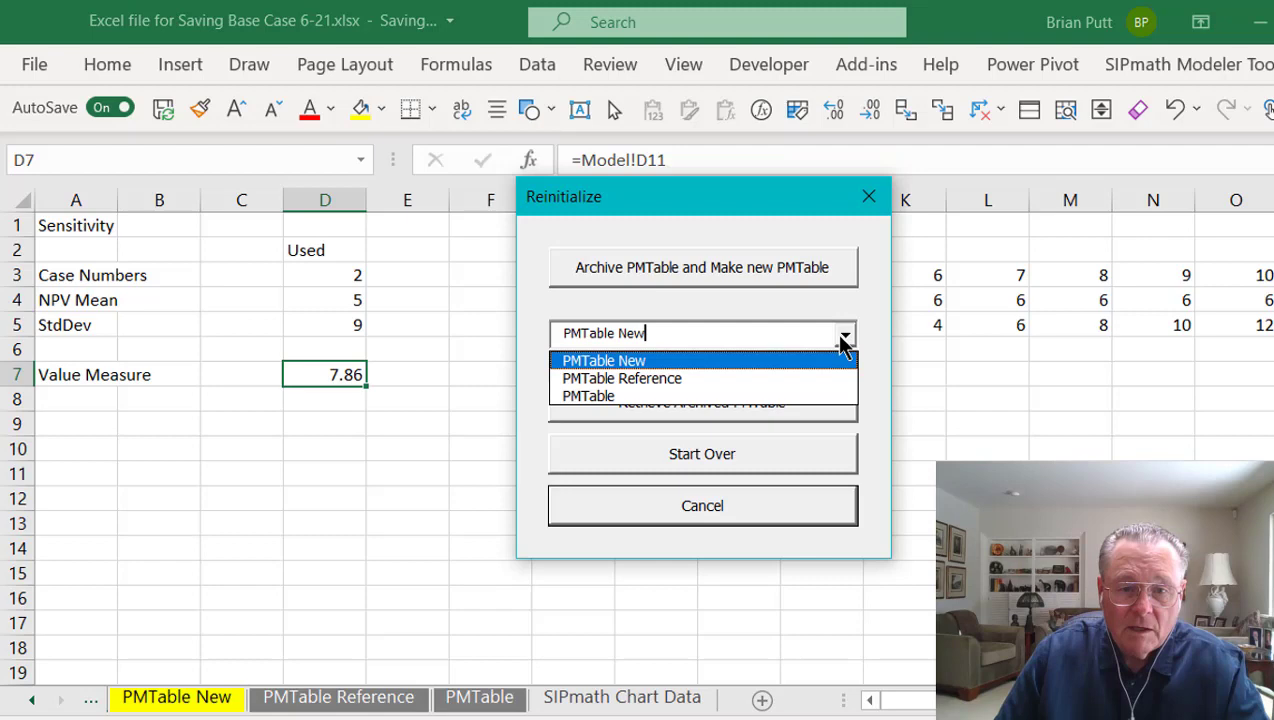
{"action": "left_click", "coordinate": [651, 396]}
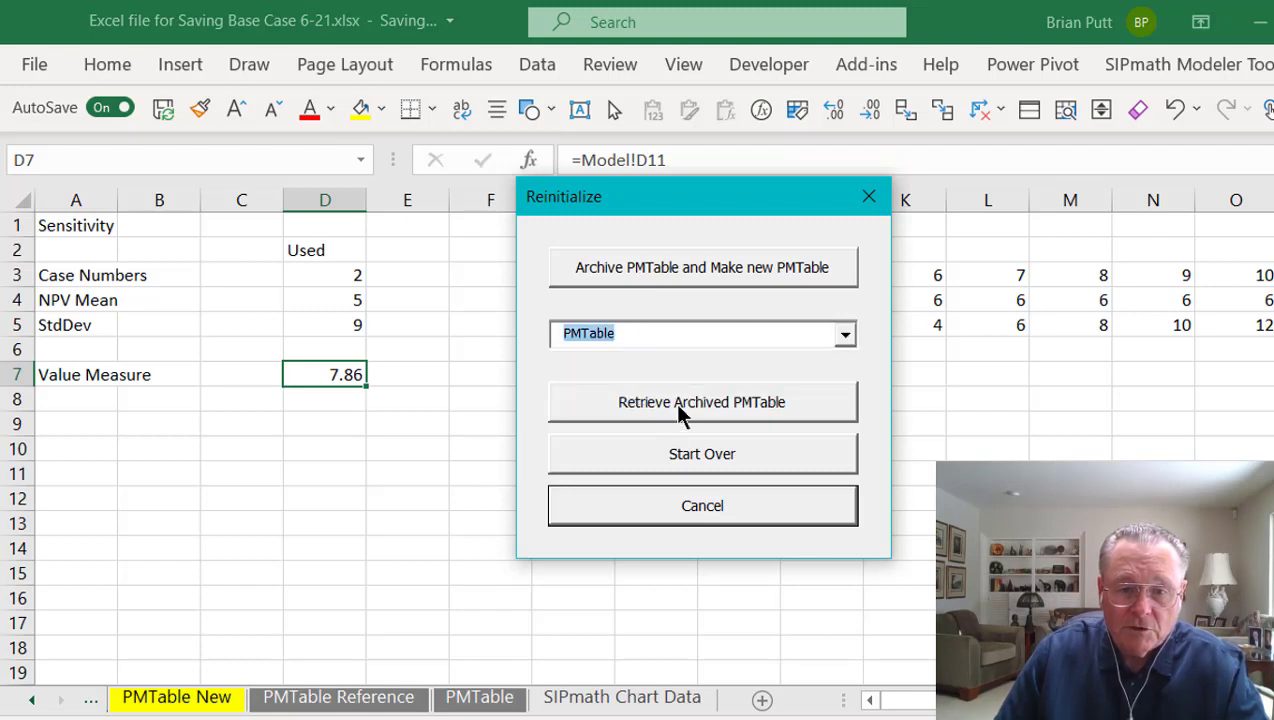
{"action": "left_click", "coordinate": [677, 406]}
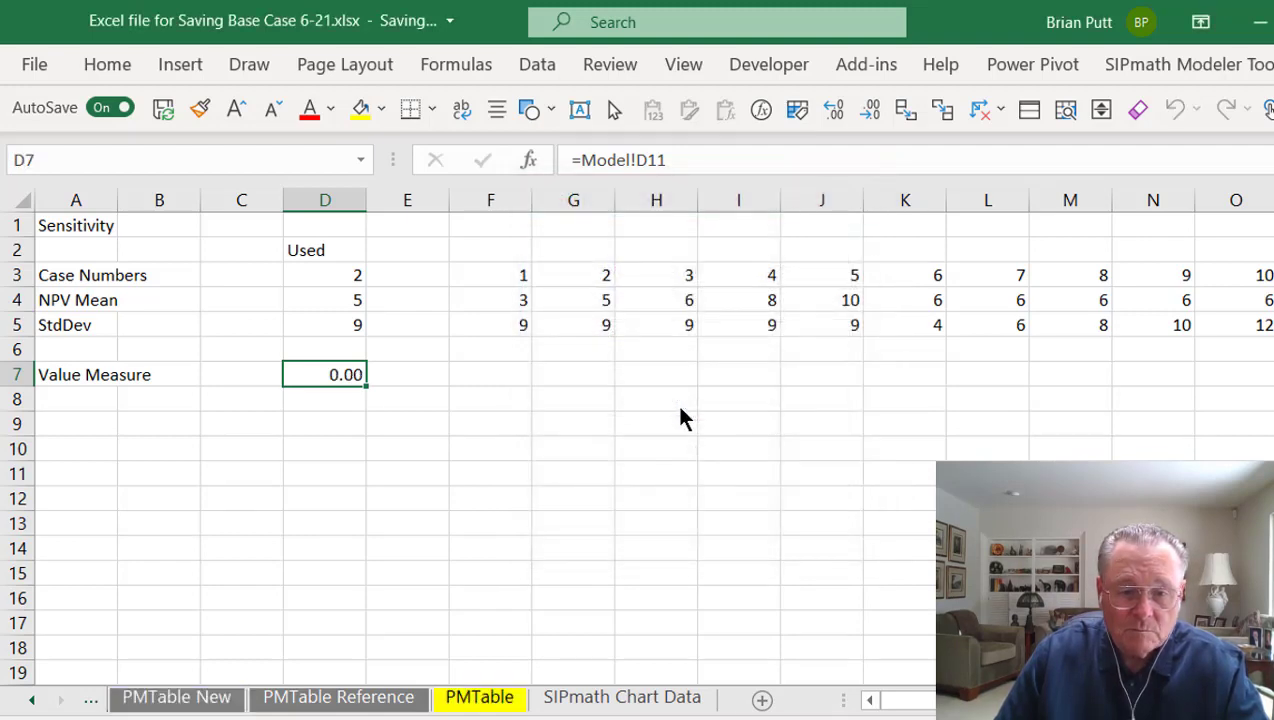
{"action": "left_click", "coordinate": [489, 703]}
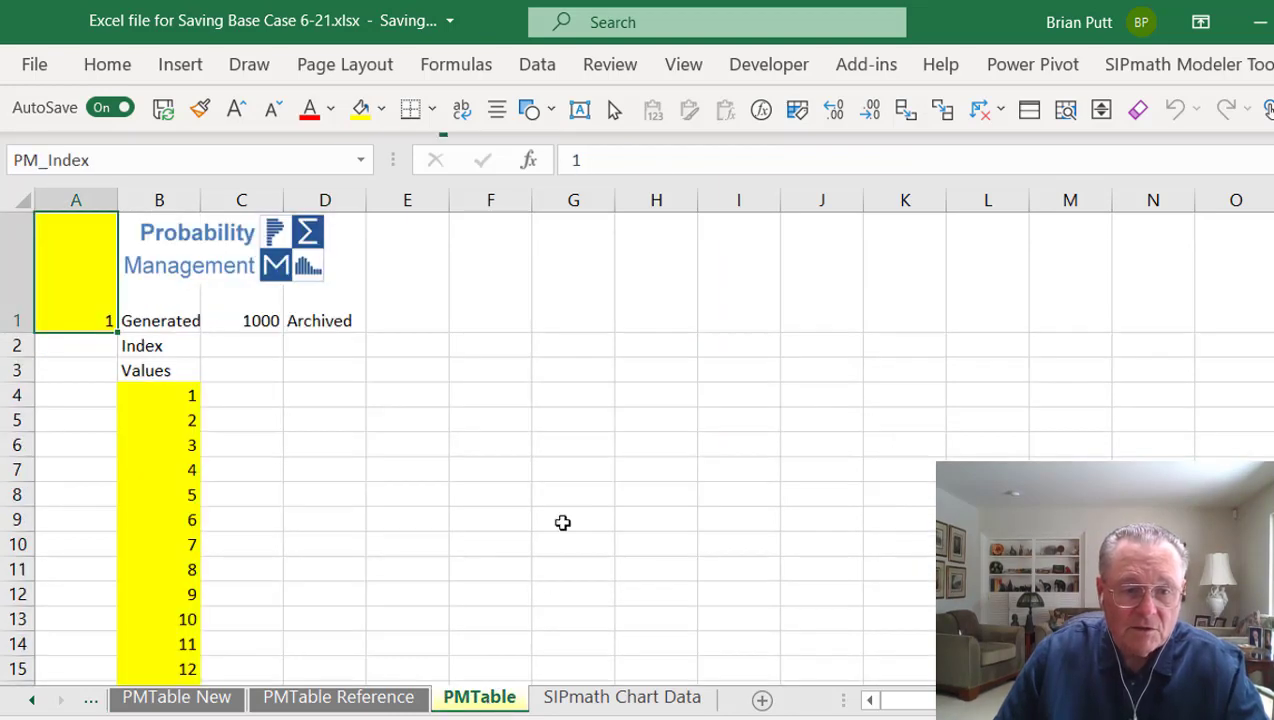
- Rename the worksheet Sheet1 as "Sensitivity"
{"action": "left_click", "coordinate": [207, 700]}
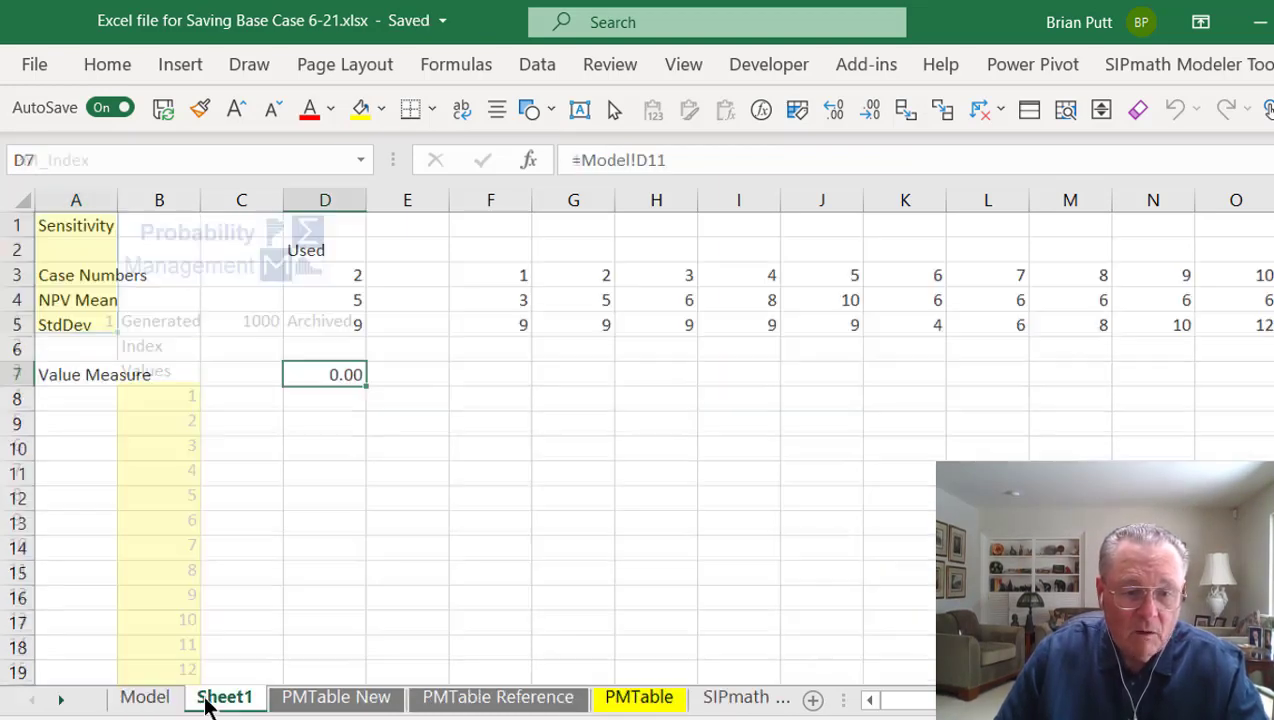
{"action": "double_click", "coordinate": [207, 700]}
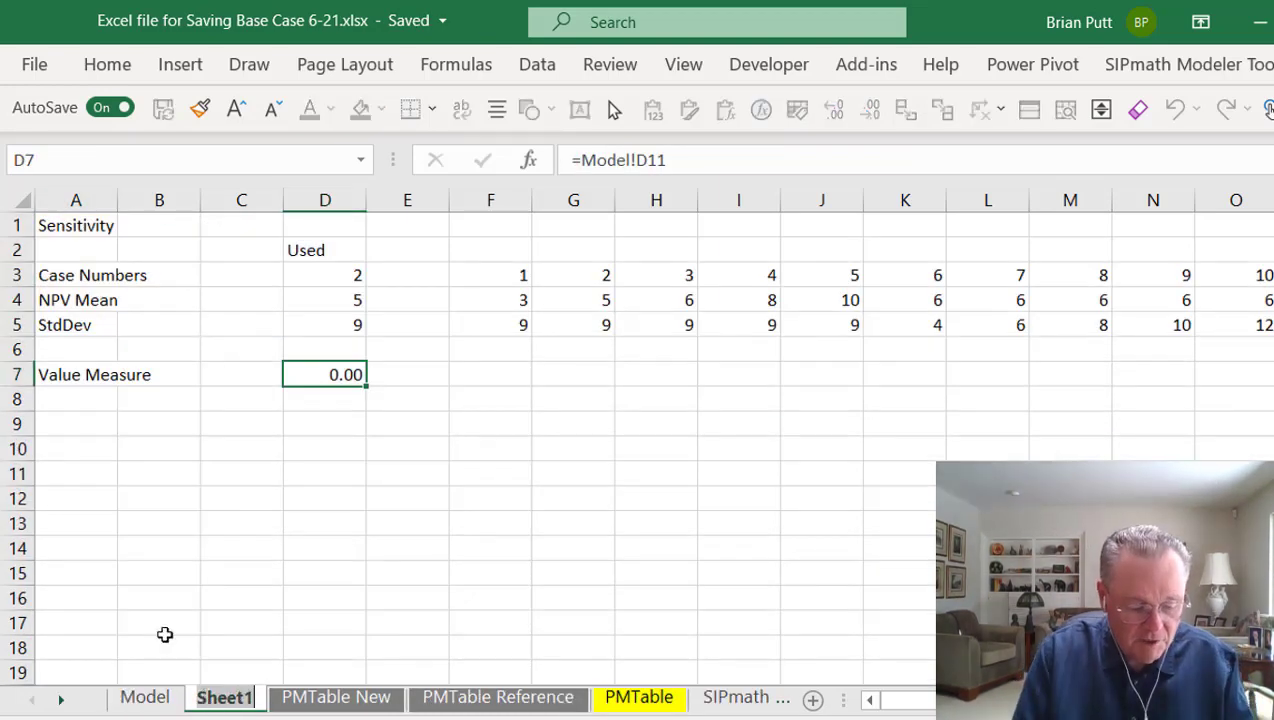
{"action": "type", "text": "Sensitivity"}
{"action": "key", "text": "Return"}
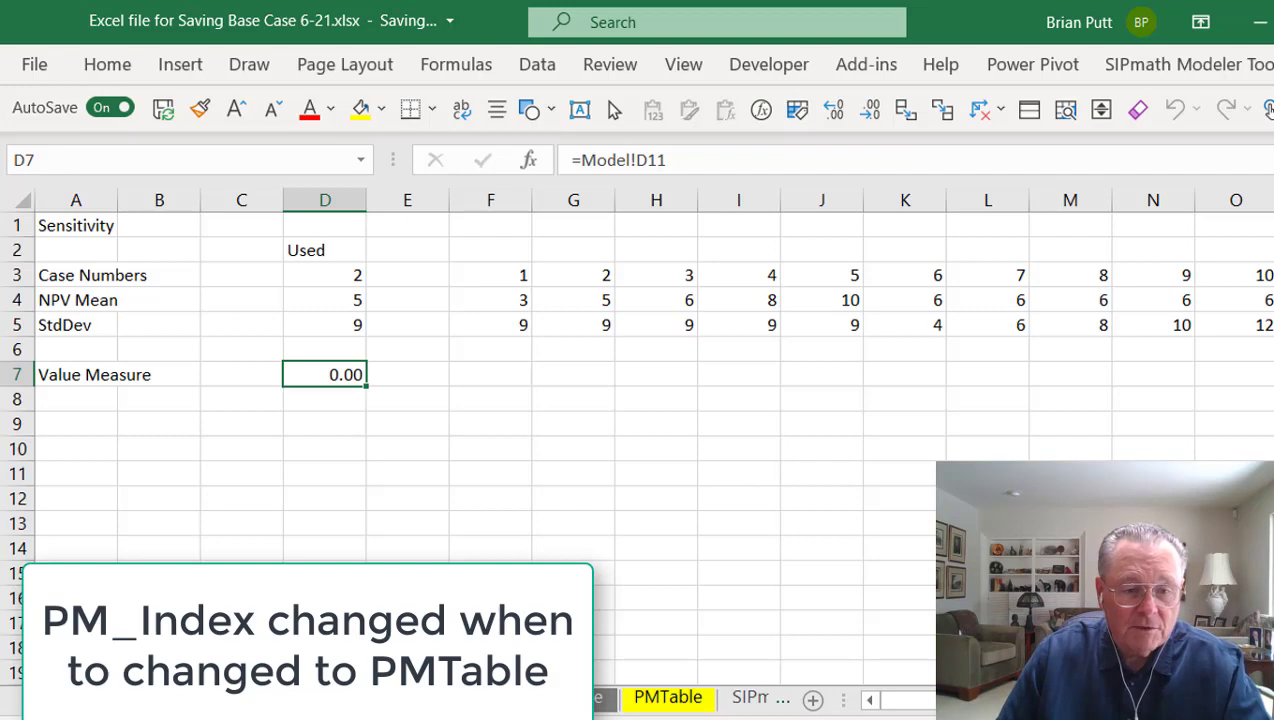
- Set the viewed SIPmath trial number to 3 on the Model sheet
{"action": "key", "text": "ctrl+Page_Up"}
{"action": "left_click", "coordinate": [568, 410]}
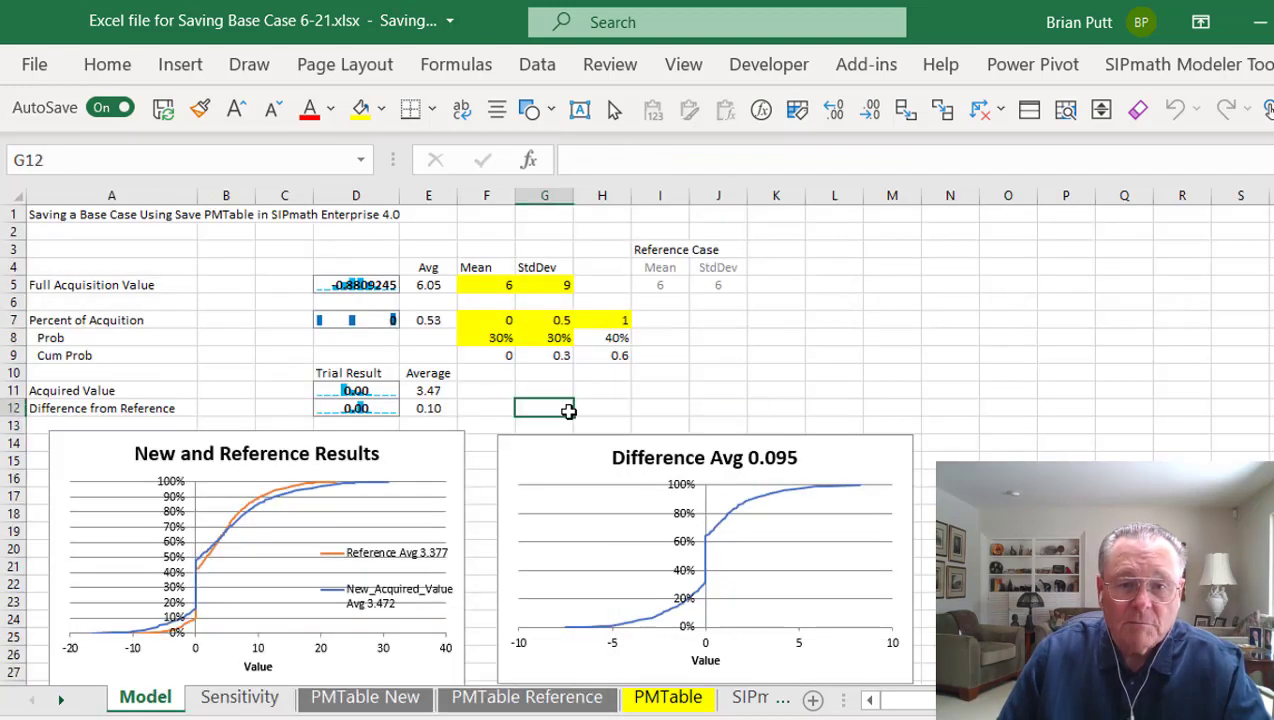
{"action": "left_click", "coordinate": [1168, 64]}
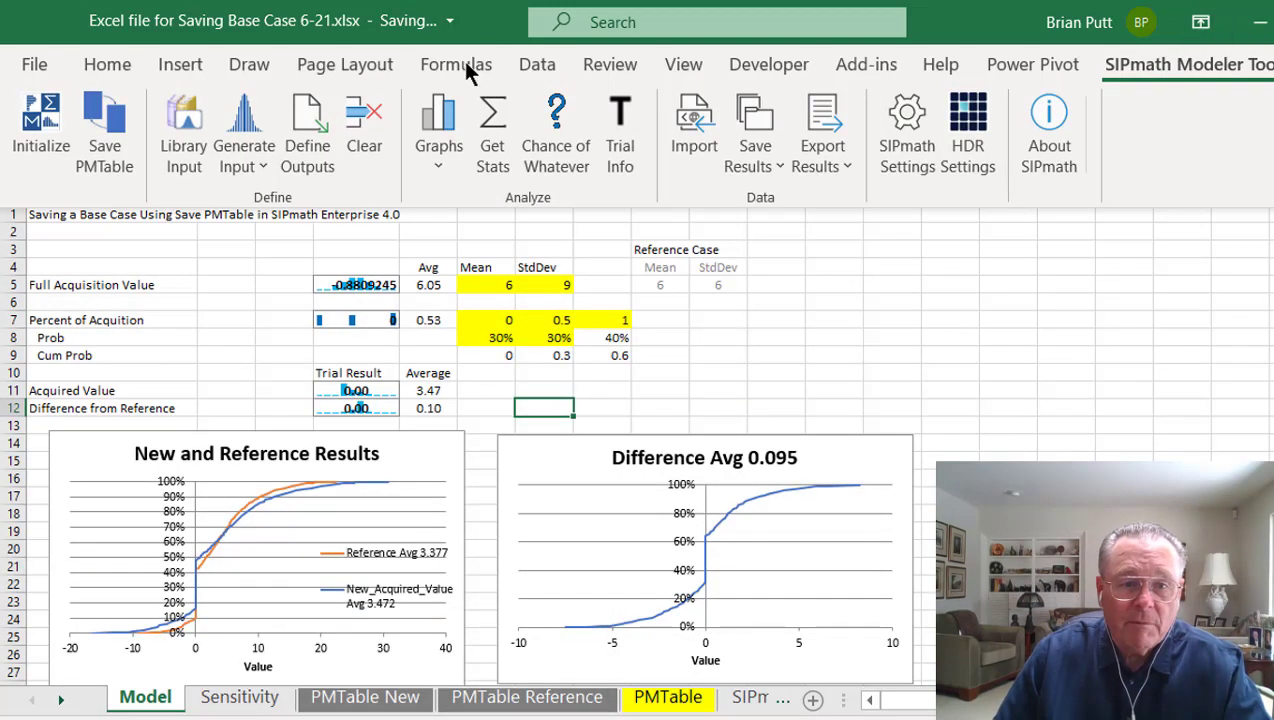
{"action": "left_click", "coordinate": [620, 120]}
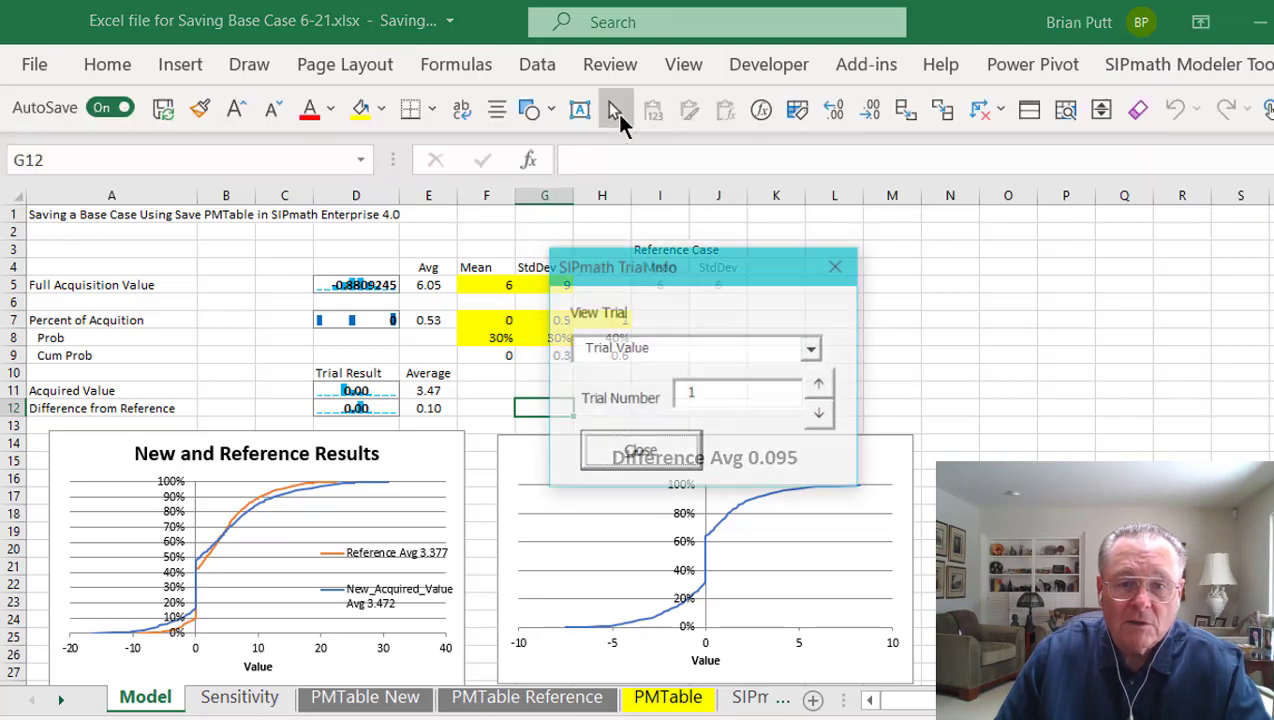
{"action": "left_click", "coordinate": [821, 388]}
{"action": "left_click", "coordinate": [821, 388]}
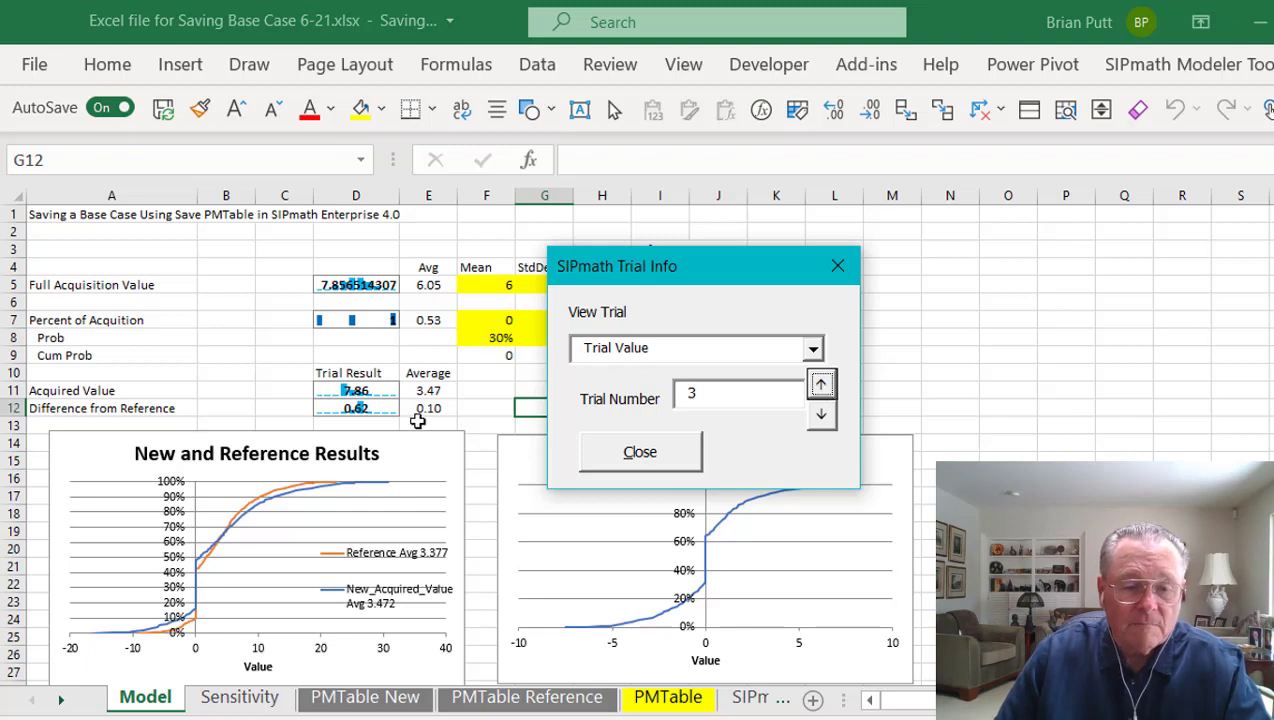
{"action": "left_click", "coordinate": [645, 462]}
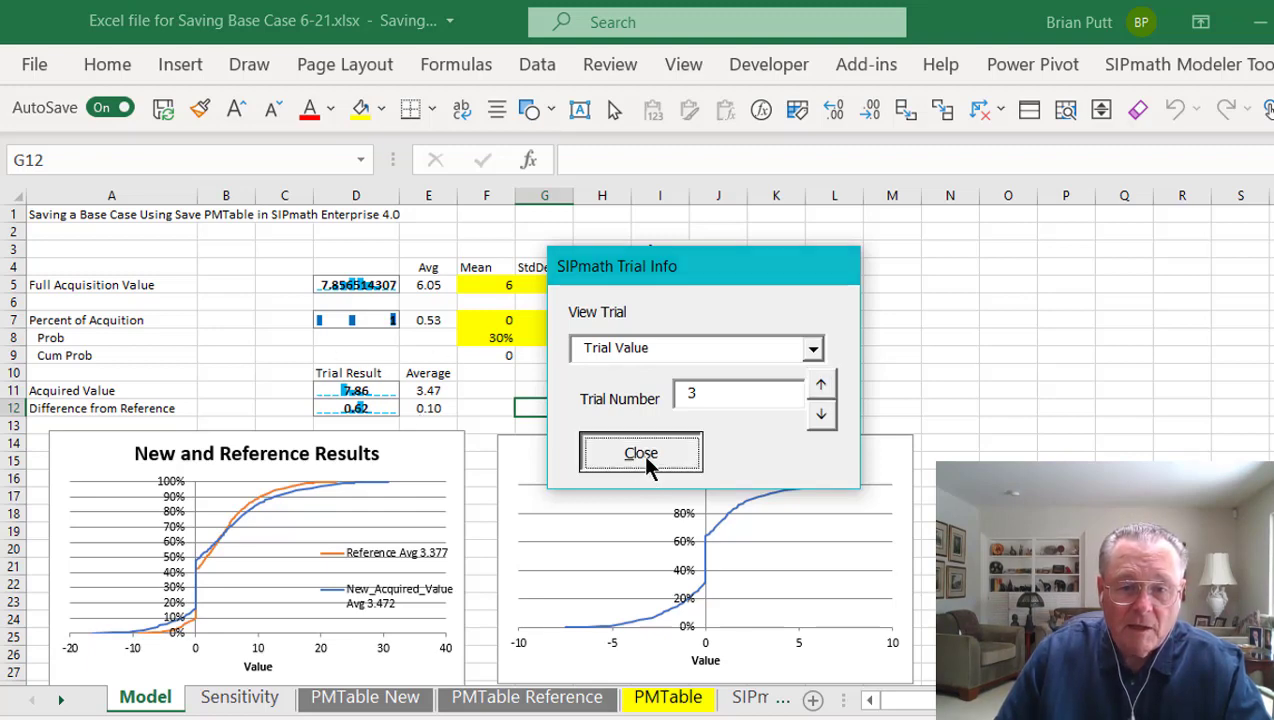
- Define Sensitivity cell D7 as a Multiple Experiments output named VM, with input name ME and input cell D3
{"action": "left_click", "coordinate": [229, 700]}
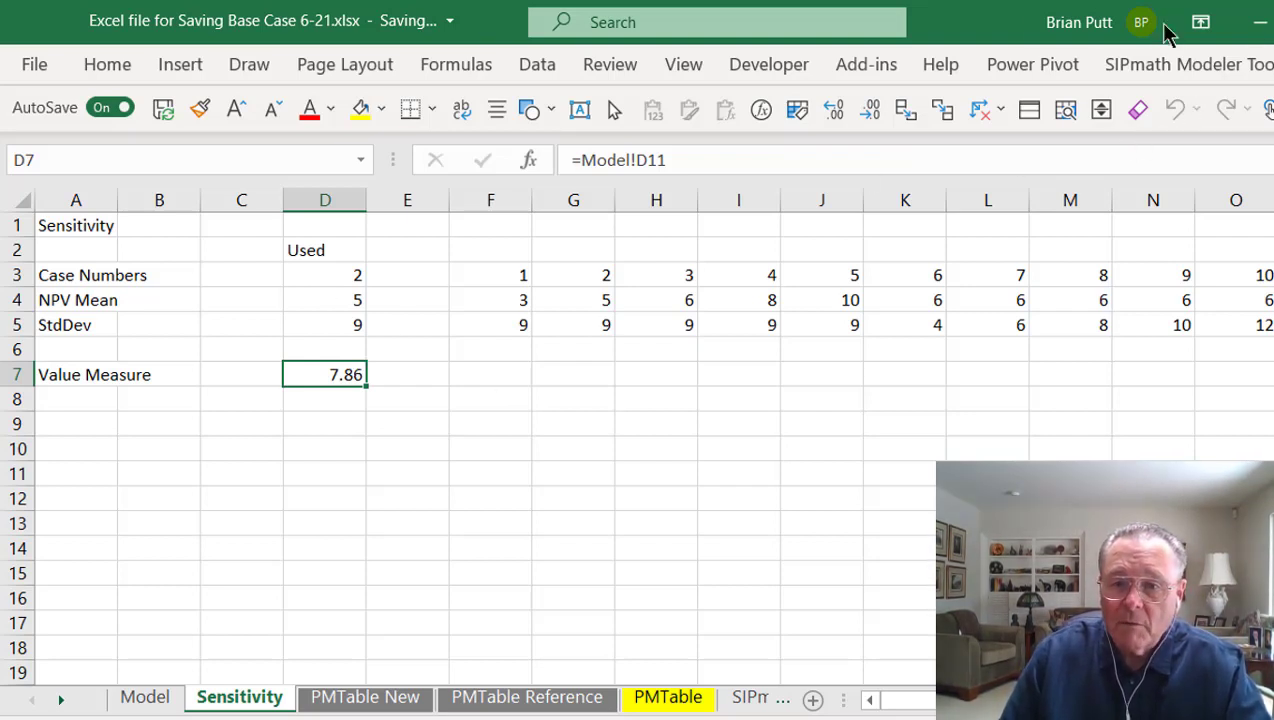
{"action": "left_click", "coordinate": [1163, 64]}
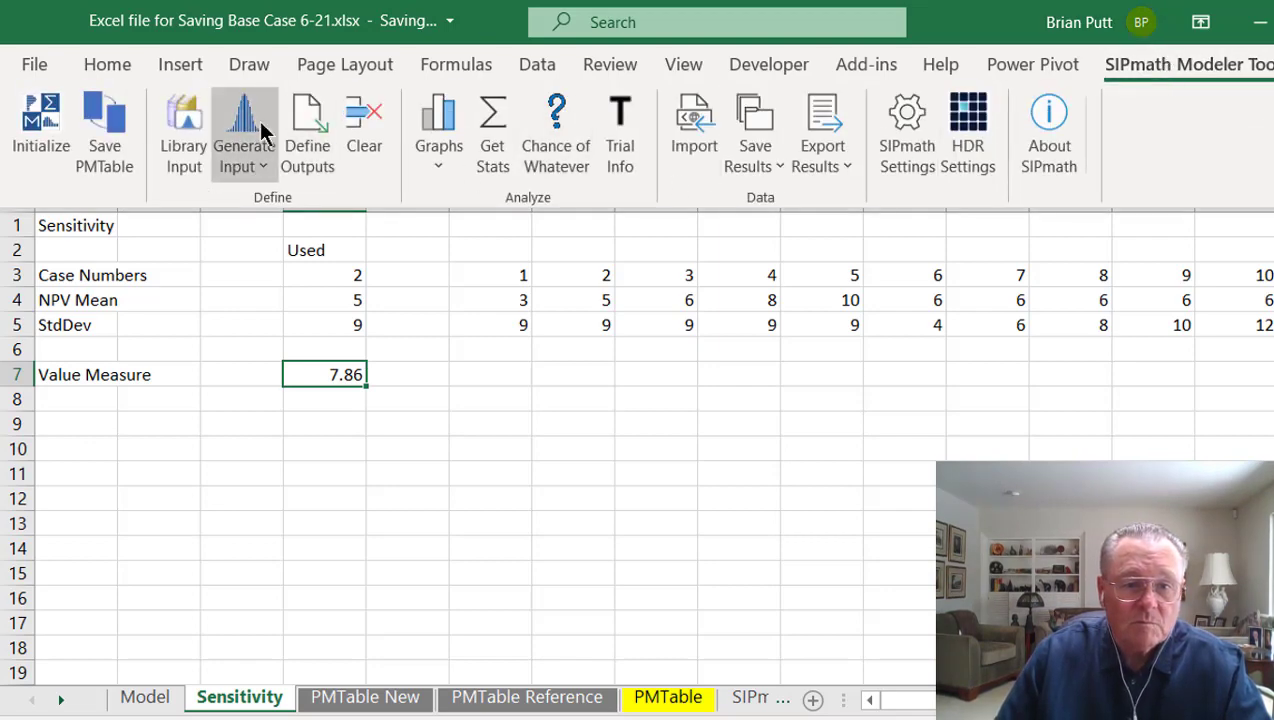
{"action": "left_click", "coordinate": [310, 125]}
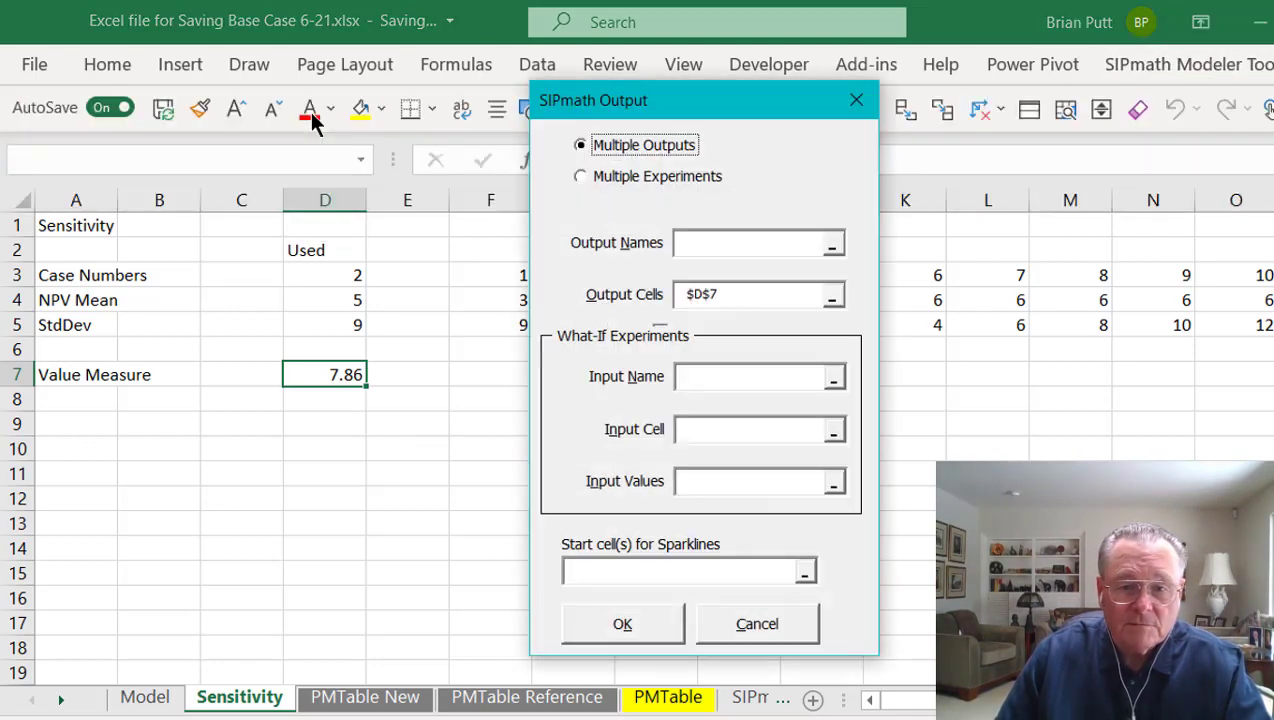
{"action": "left_click", "coordinate": [578, 175]}
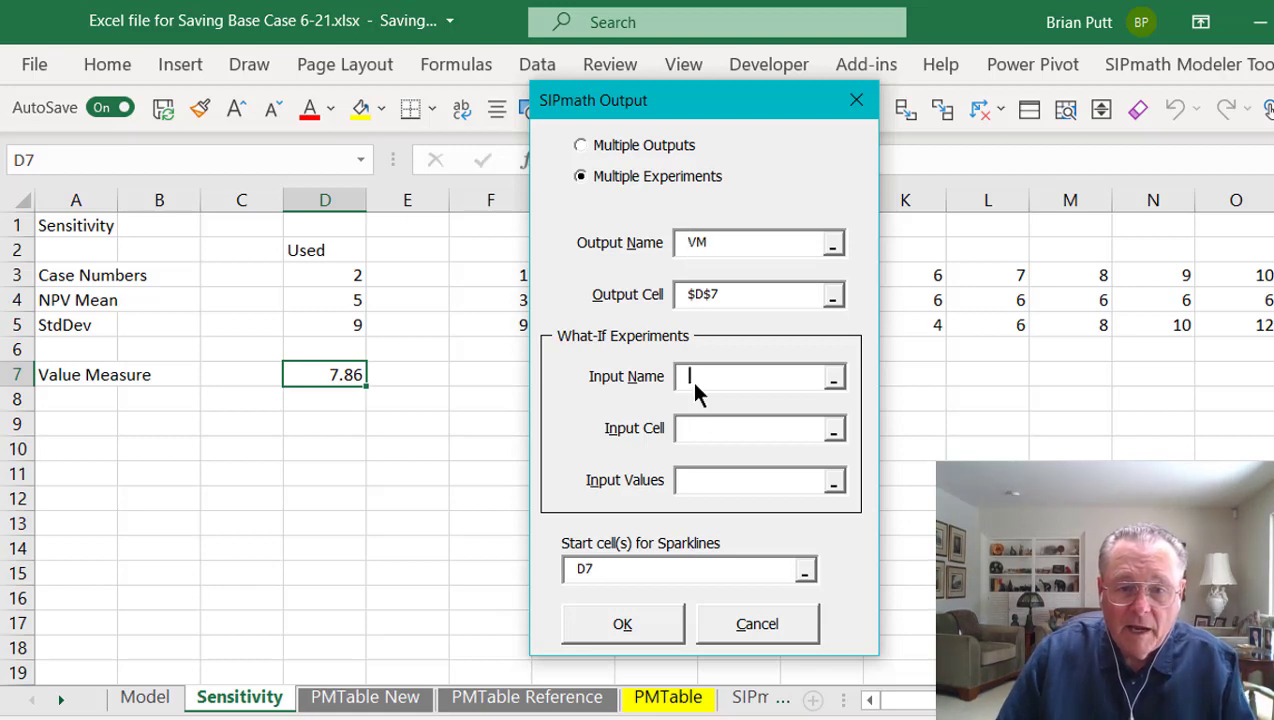
{"action": "type", "text": "ME"}
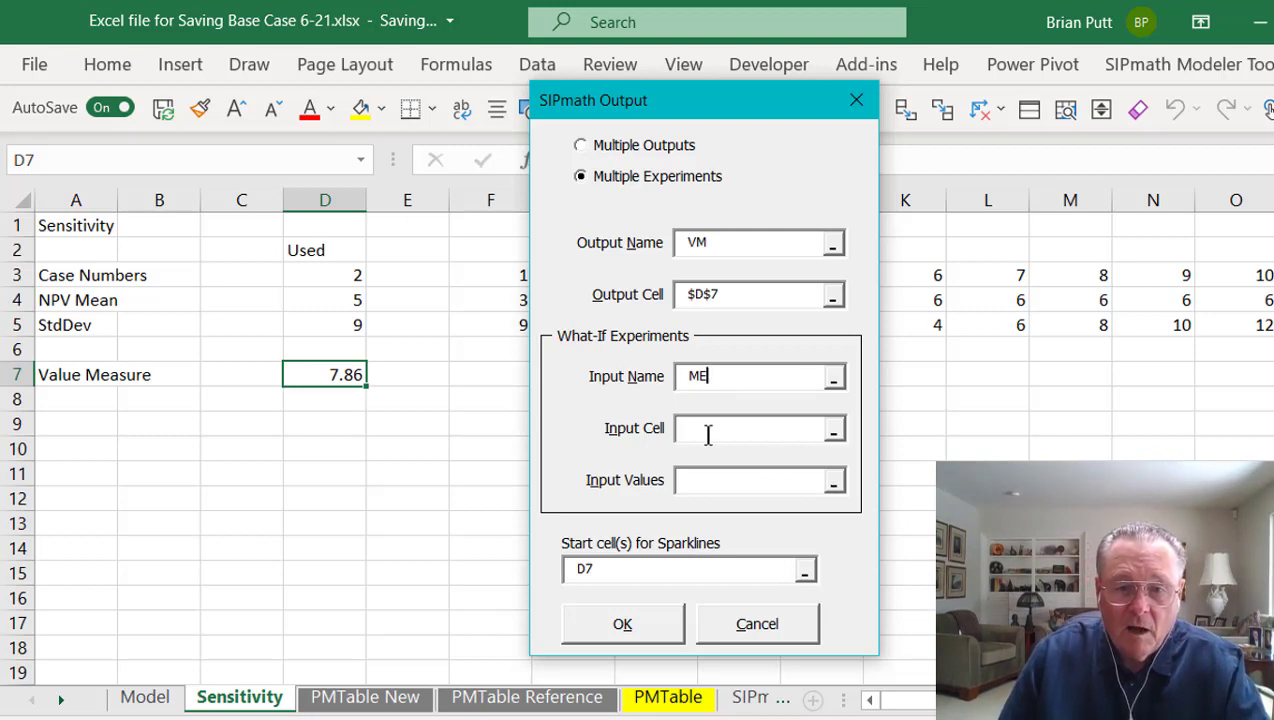
{"action": "left_click", "coordinate": [312, 283]}
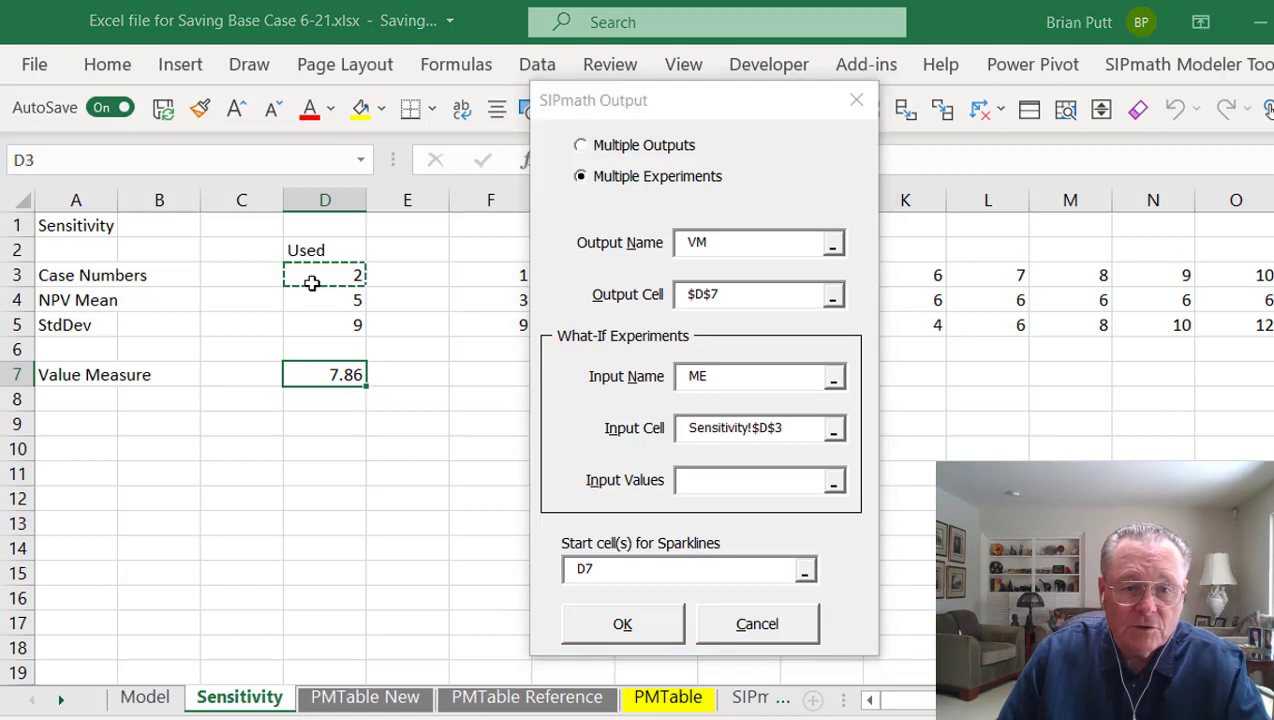
- Use the row of case numbers starting at F3 as the experiment's input values
{"action": "left_click", "coordinate": [681, 484]}
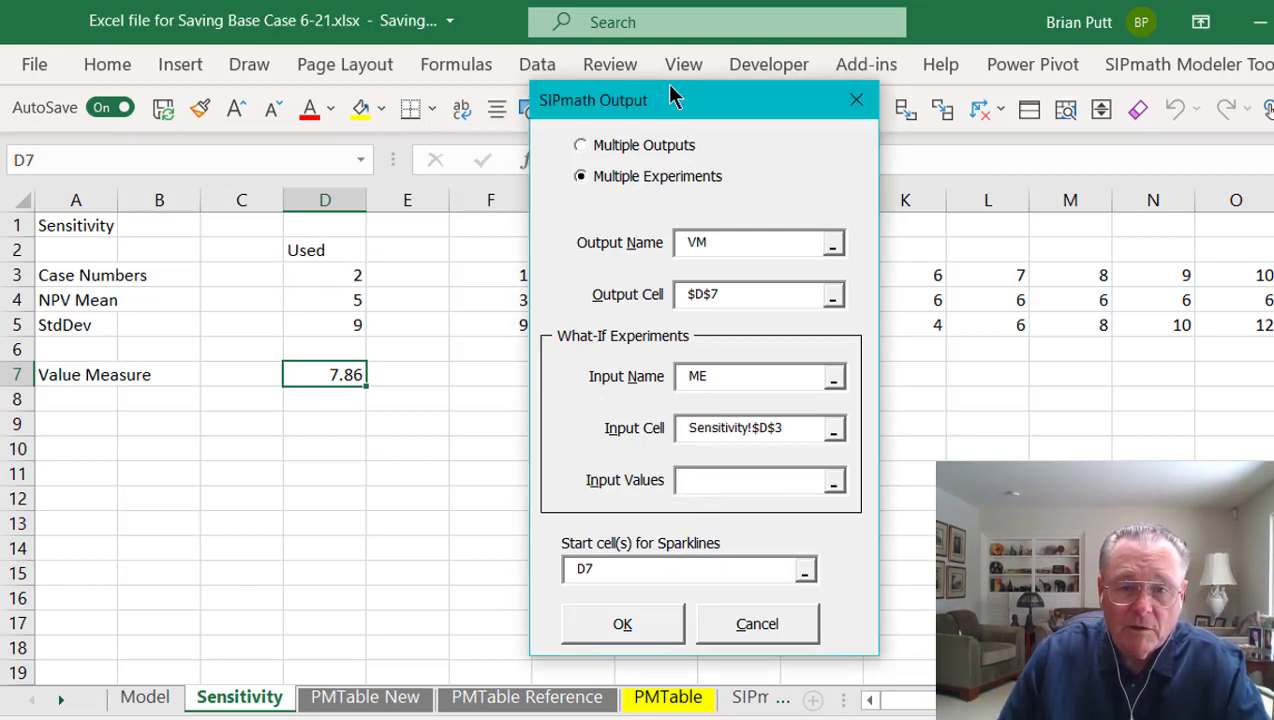
{"action": "left_click_drag", "start_coordinate": [664, 121], "coordinate": [614, 365]}
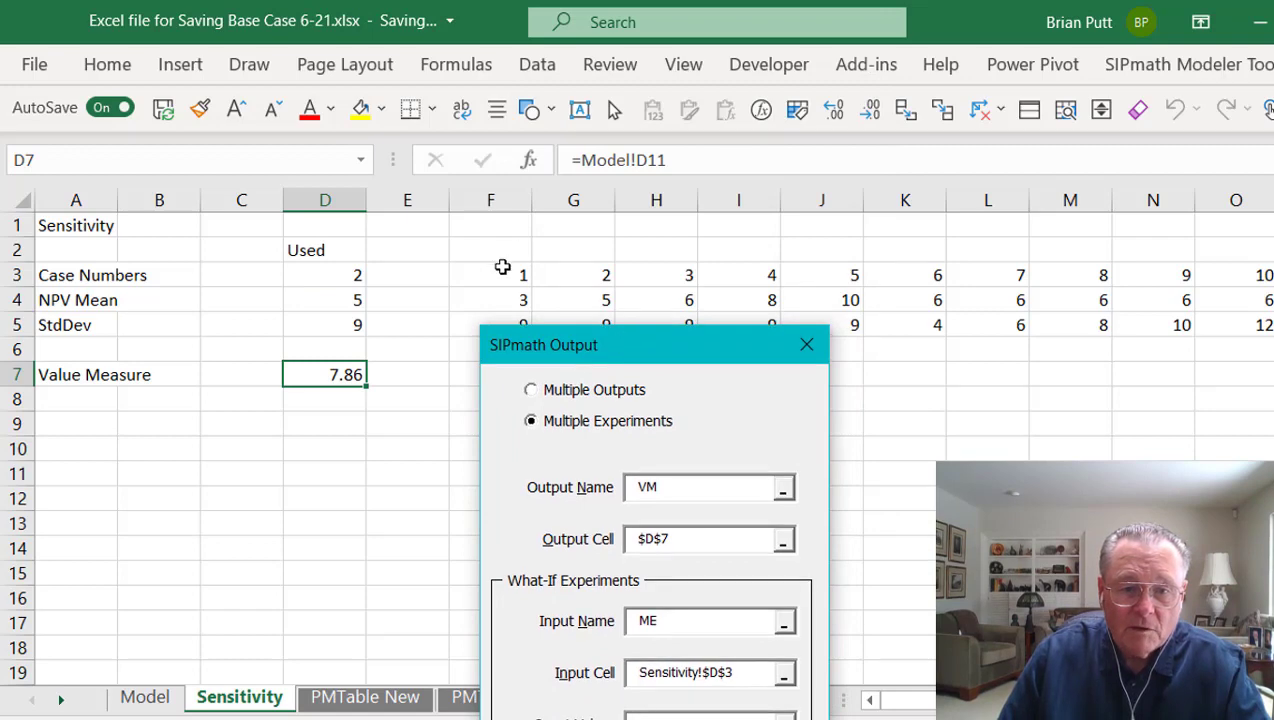
{"action": "left_click_drag", "start_coordinate": [500, 272], "coordinate": [575, 276]}
{"action": "left_click_drag", "start_coordinate": [800, 334], "coordinate": [1268, 268]}
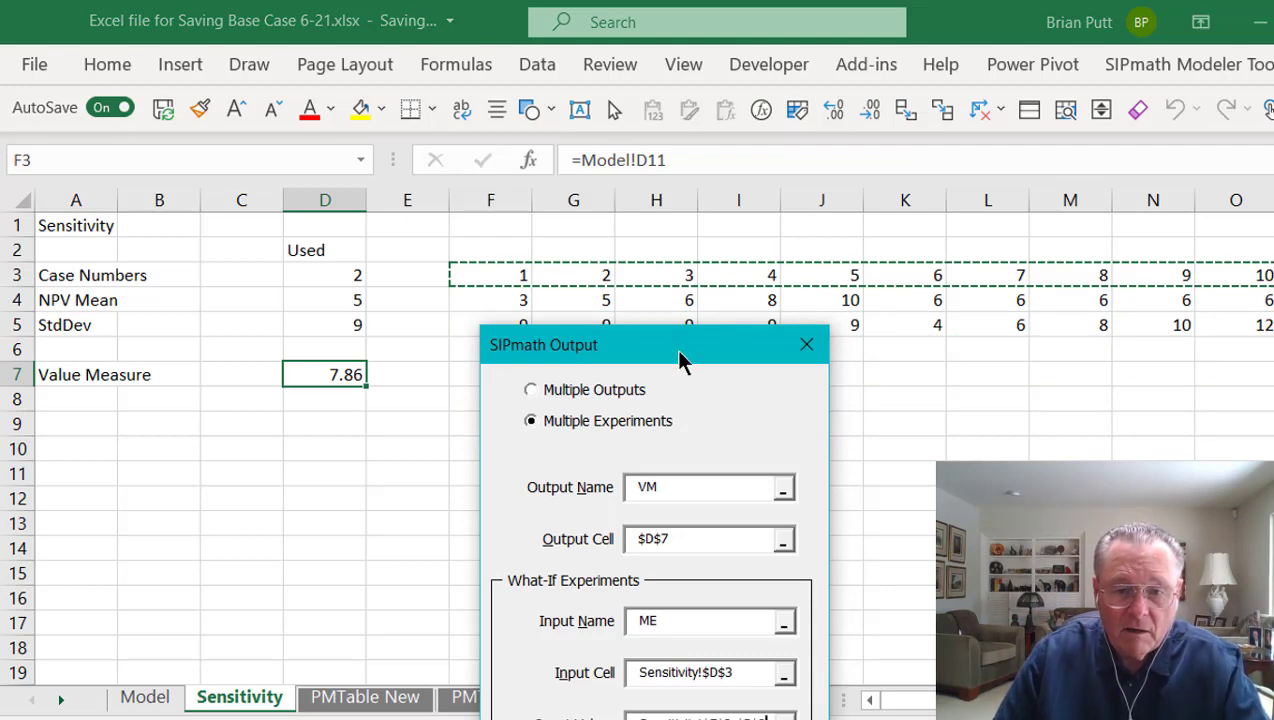
{"action": "left_click_drag", "start_coordinate": [698, 345], "coordinate": [974, 182]}
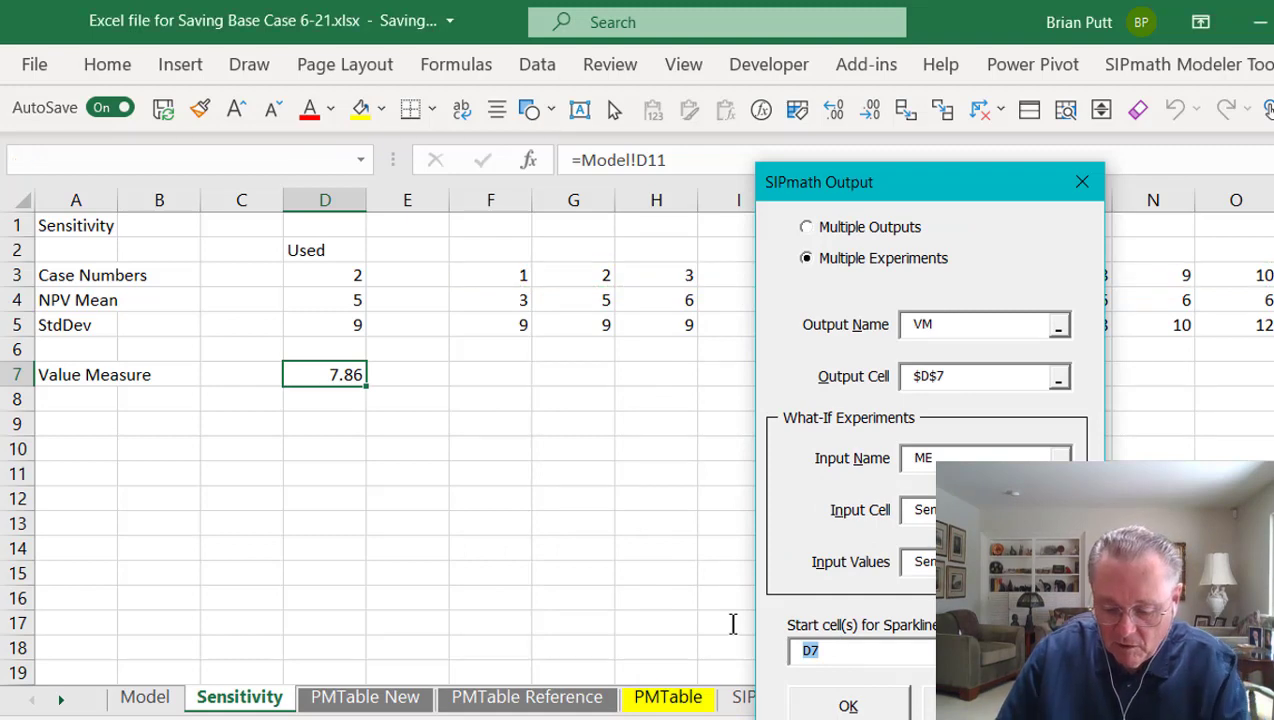
- Set the sparklines' start cell to F3 and create the Multiple Experiments output
{"action": "key", "text": "BackSpace"}
{"action": "key", "text": "BackSpace"}
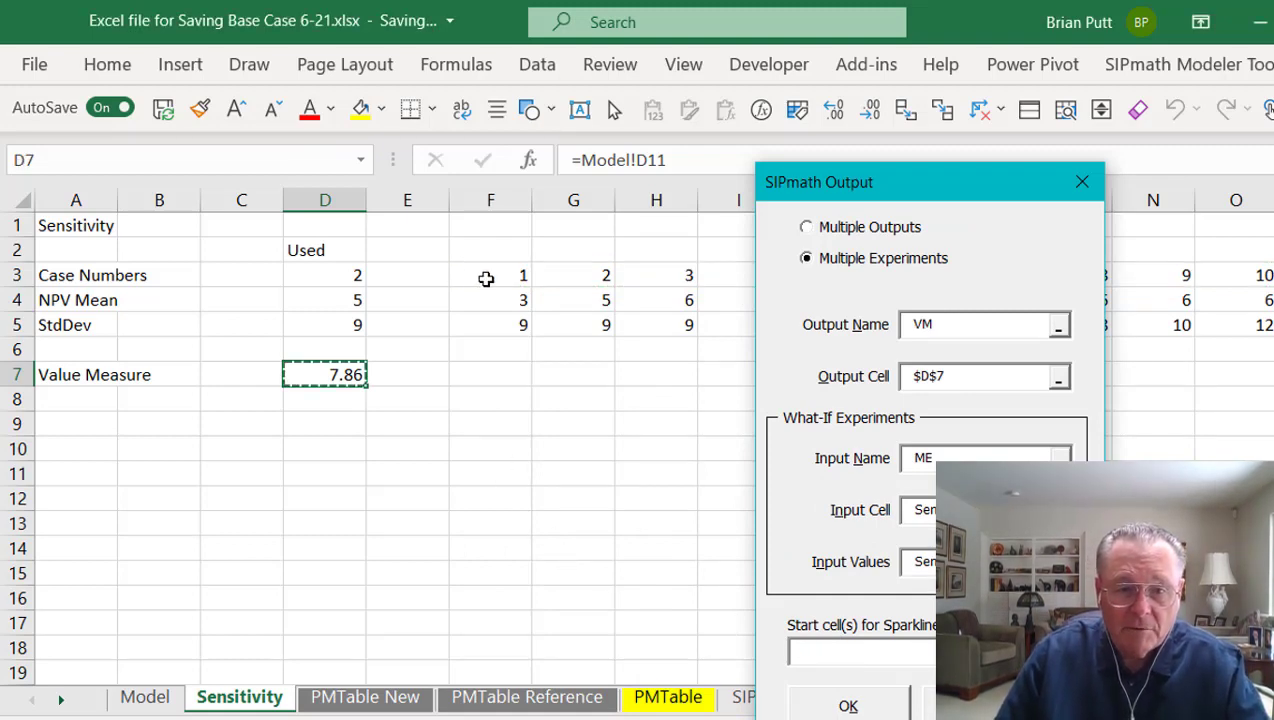
{"action": "left_click", "coordinate": [486, 279]}
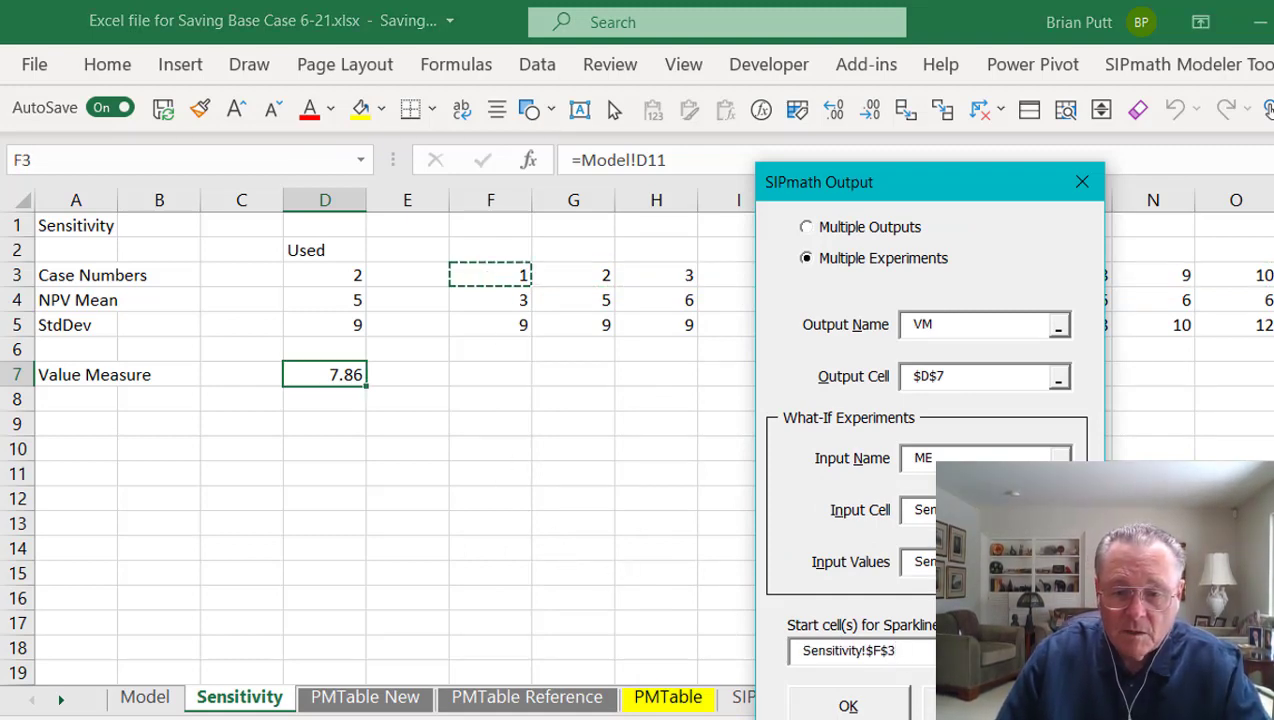
{"action": "left_click", "coordinate": [866, 707]}
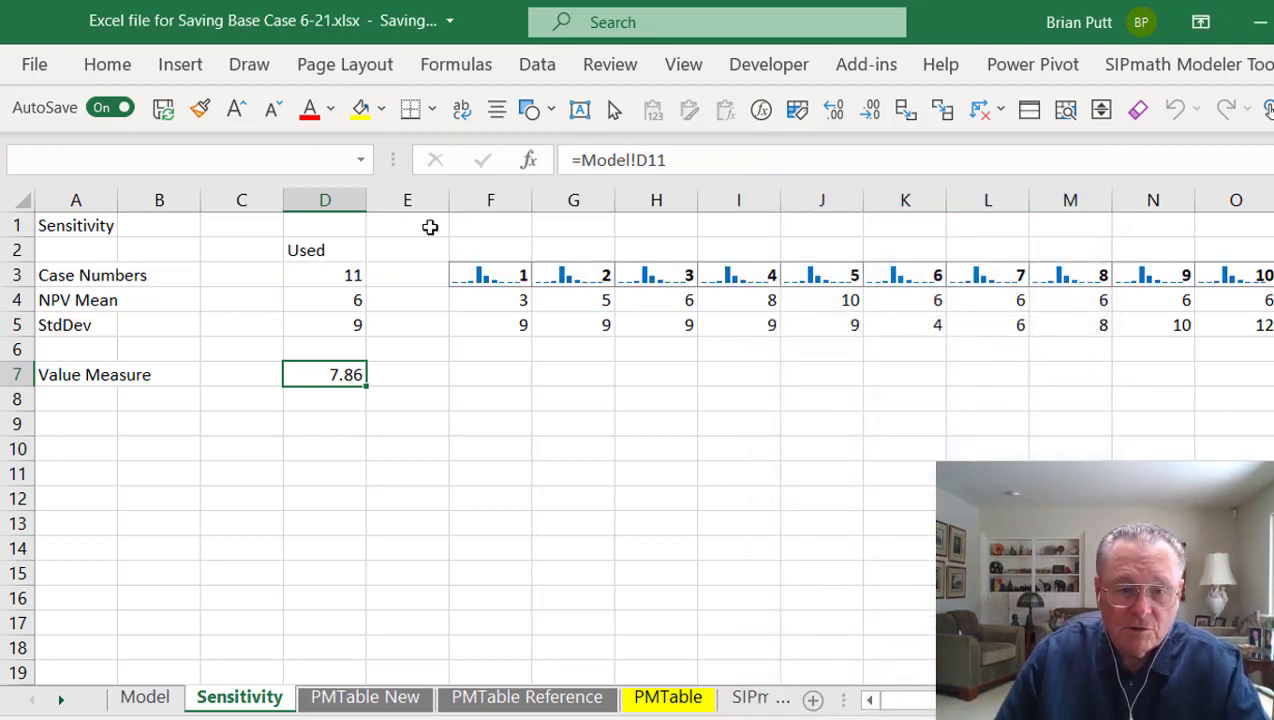
- Enter the formula =AVERAGE(F3) in F7 for the first case's Value Measure
{"action": "left_click", "coordinate": [506, 368]}
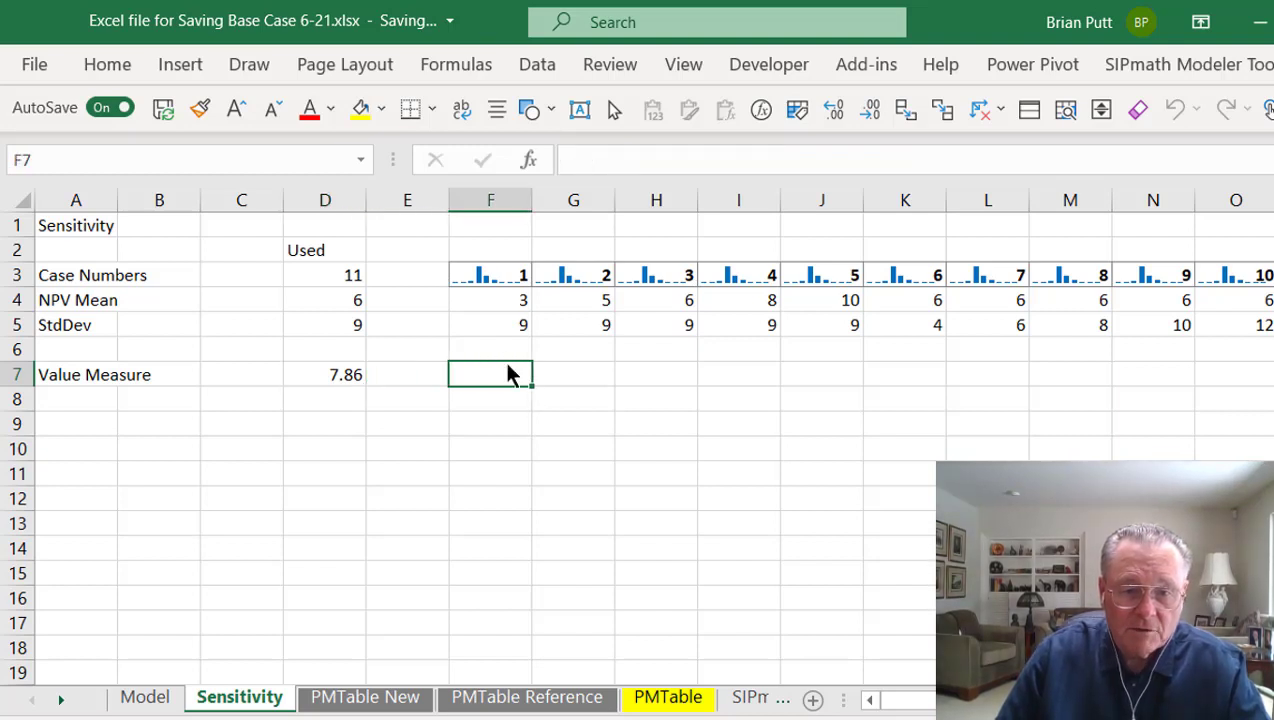
{"action": "type", "text": "=average("}
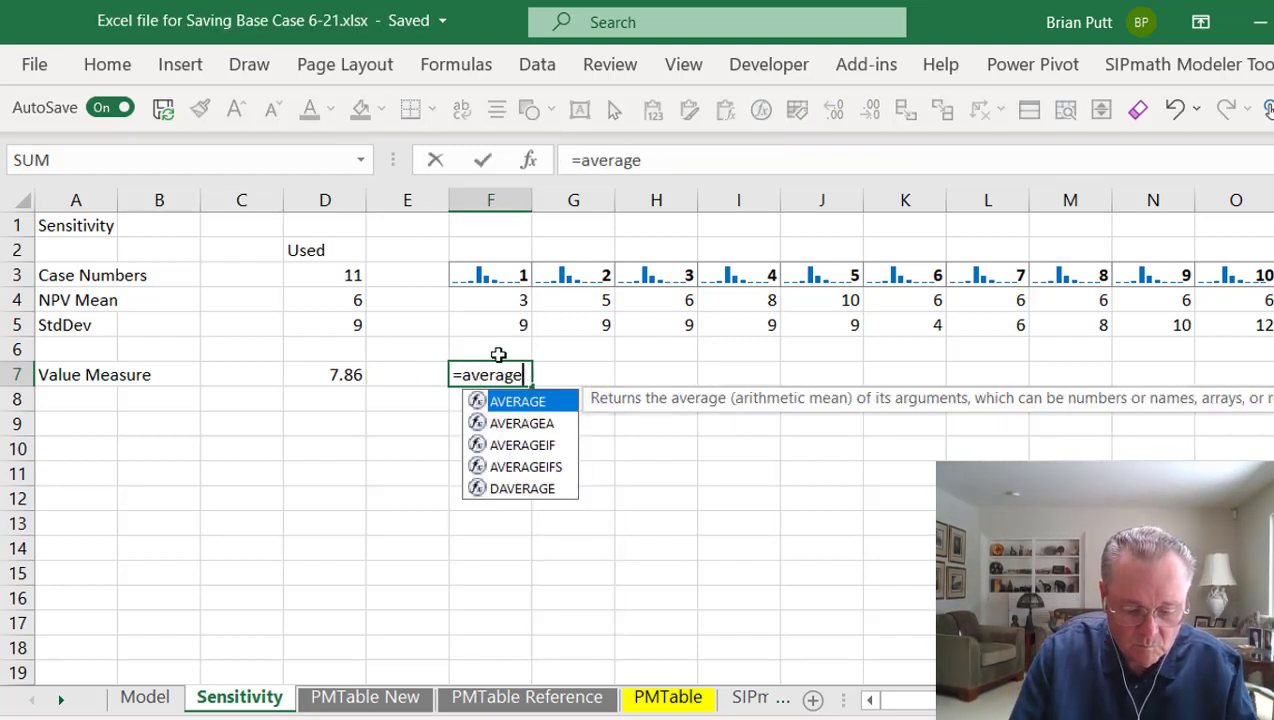
{"action": "key", "text": "Up"}
{"action": "key", "text": "Up"}
{"action": "key", "text": "Up"}
{"action": "key", "text": "Up"}
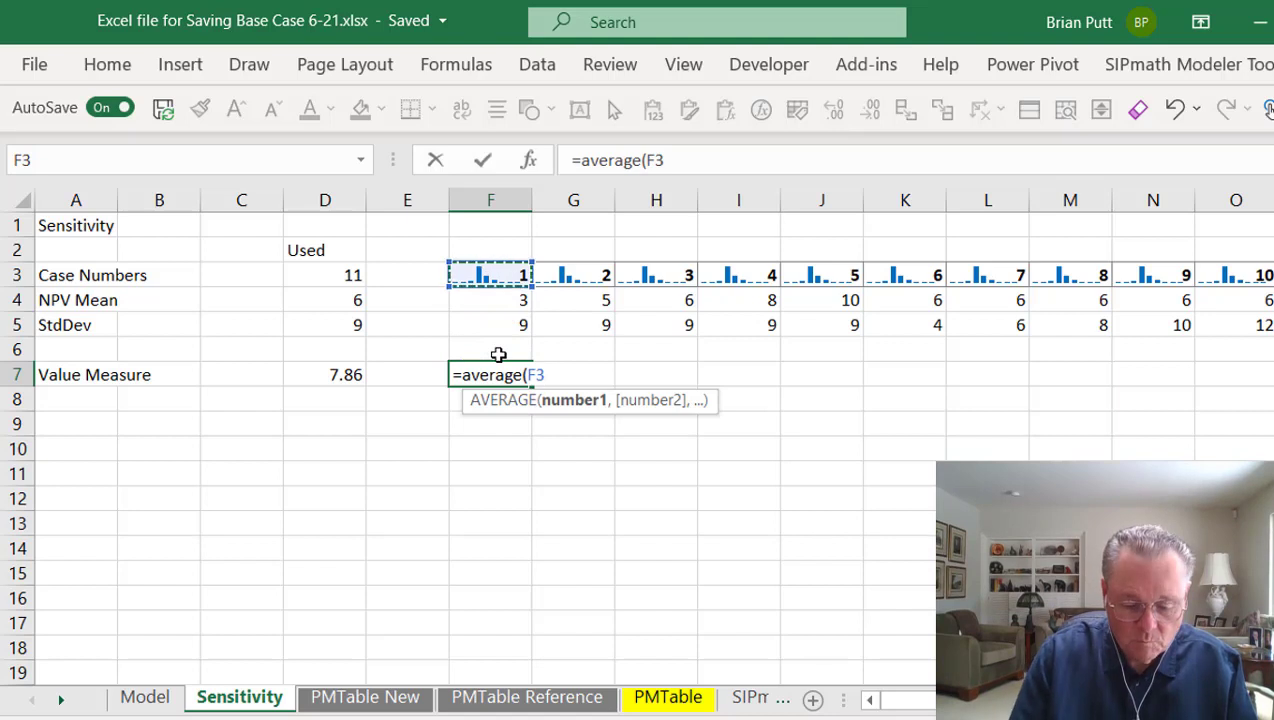
{"action": "type", "text": ")"}
{"action": "key", "text": "ctrl+Return"}
- Copy the average formula from F7 across all case columns and convert the row to simulation statistics with Get Stats
{"action": "key", "text": "ctrl+c"}
{"action": "key", "text": "shift+Right"}
{"action": "key", "text": "shift+Right"}
{"action": "key", "text": "shift+Right"}
{"action": "key", "text": "shift+Right"}
{"action": "key", "text": "shift+Right"}
{"action": "key", "text": "shift+Right"}
{"action": "key", "text": "shift+Right"}
{"action": "key", "text": "shift+Right"}
{"action": "key", "text": "shift+Right"}
{"action": "key", "text": "shift+Right"}
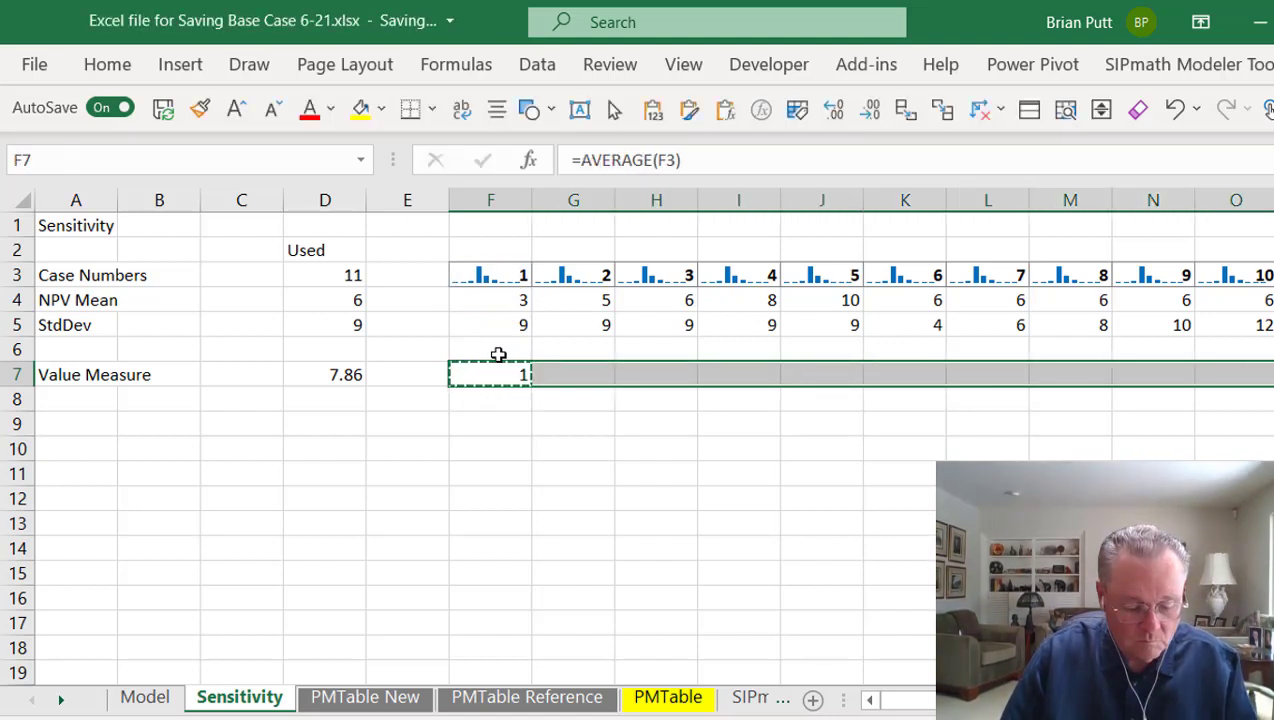
{"action": "key", "text": "ctrl+v"}
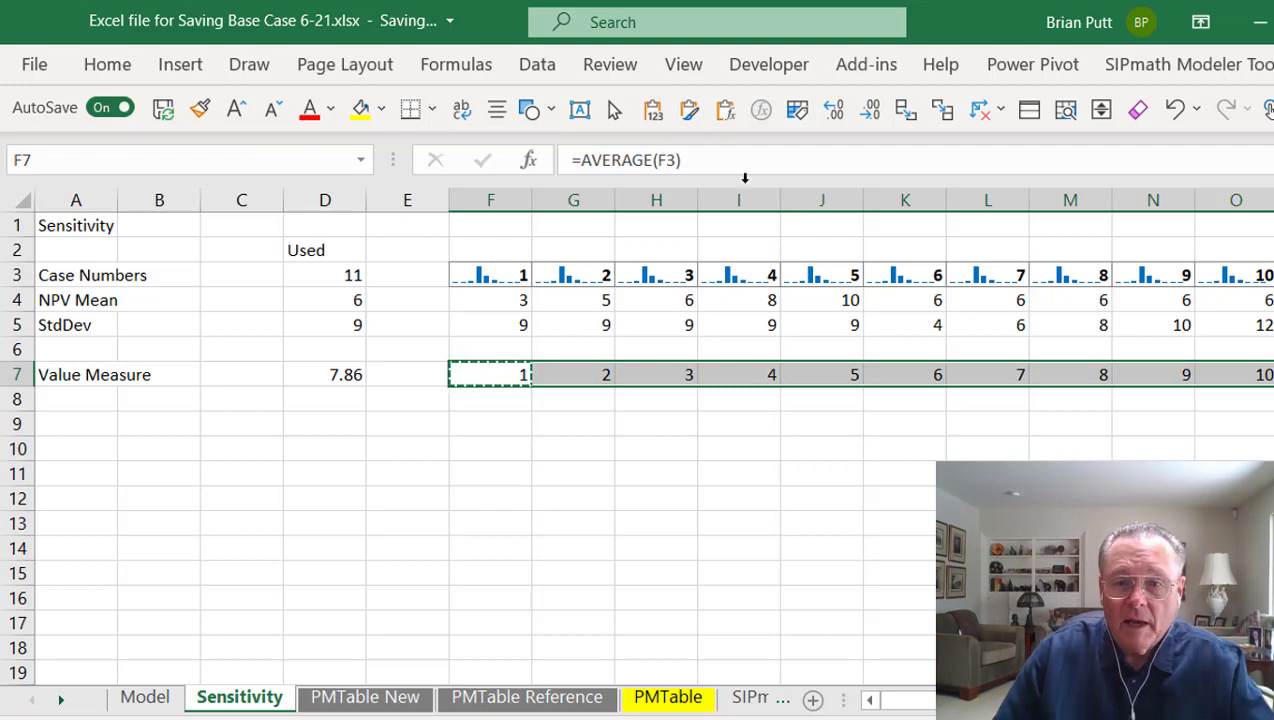
{"action": "left_click", "coordinate": [1120, 66]}
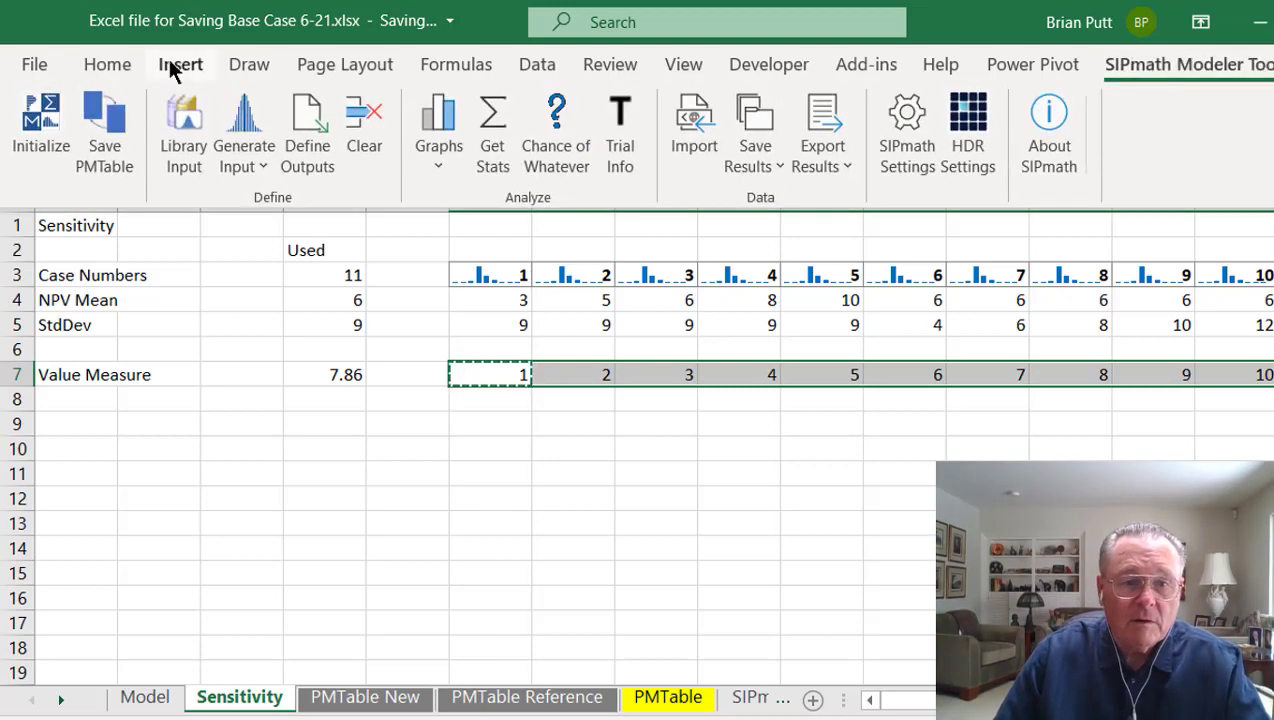
{"action": "left_click", "coordinate": [491, 134]}
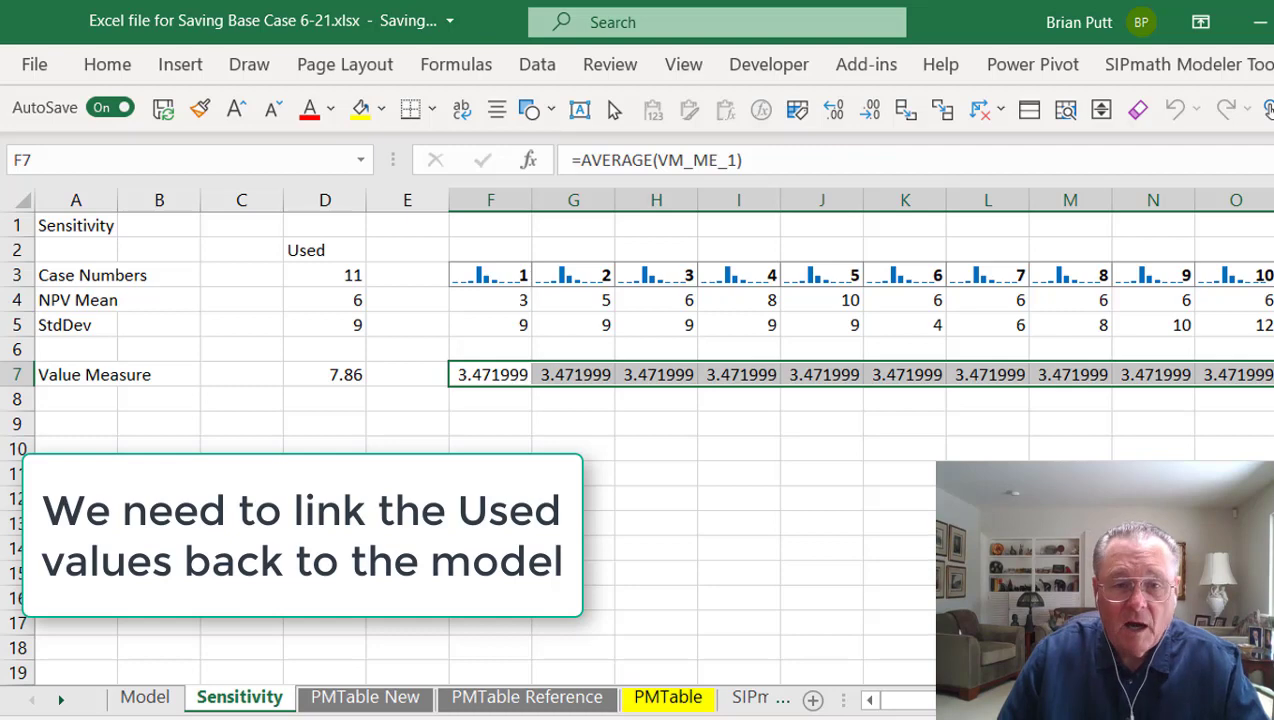
- Trace the dependents of the used NPV Mean in D4 on the Sensitivity sheet
{"action": "left_click", "coordinate": [296, 295]}
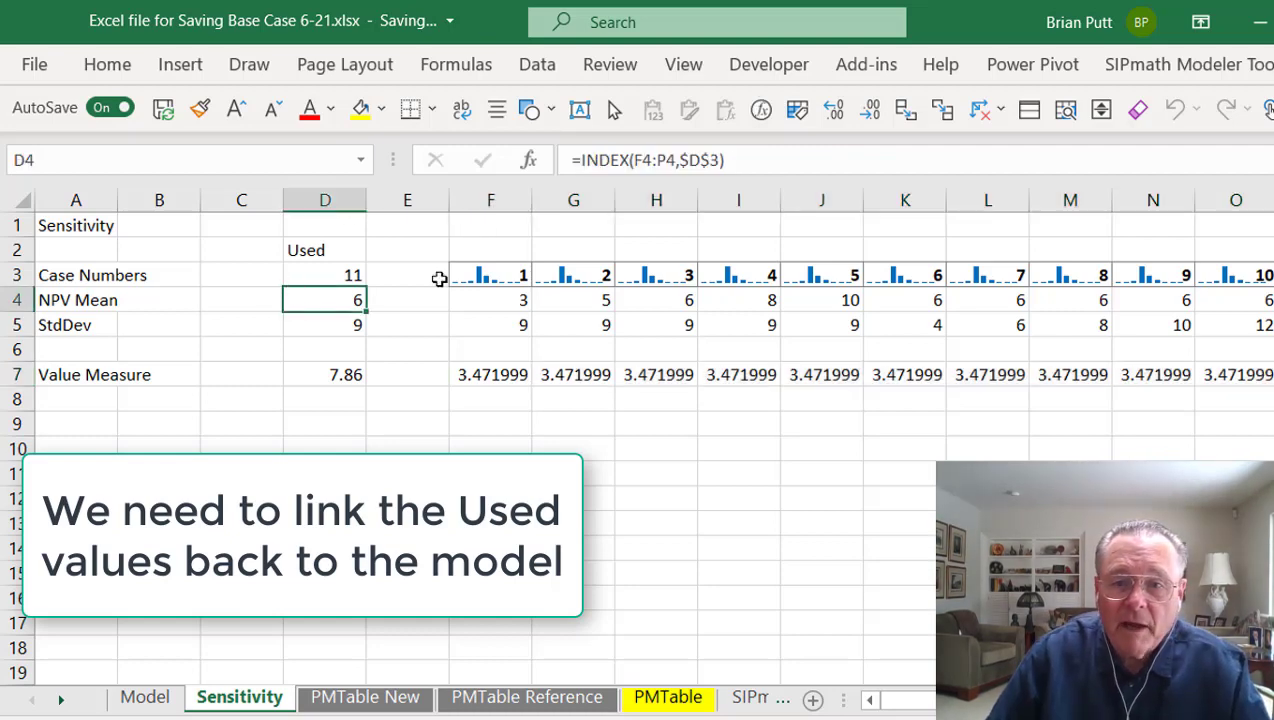
{"action": "left_click", "coordinate": [936, 118]}
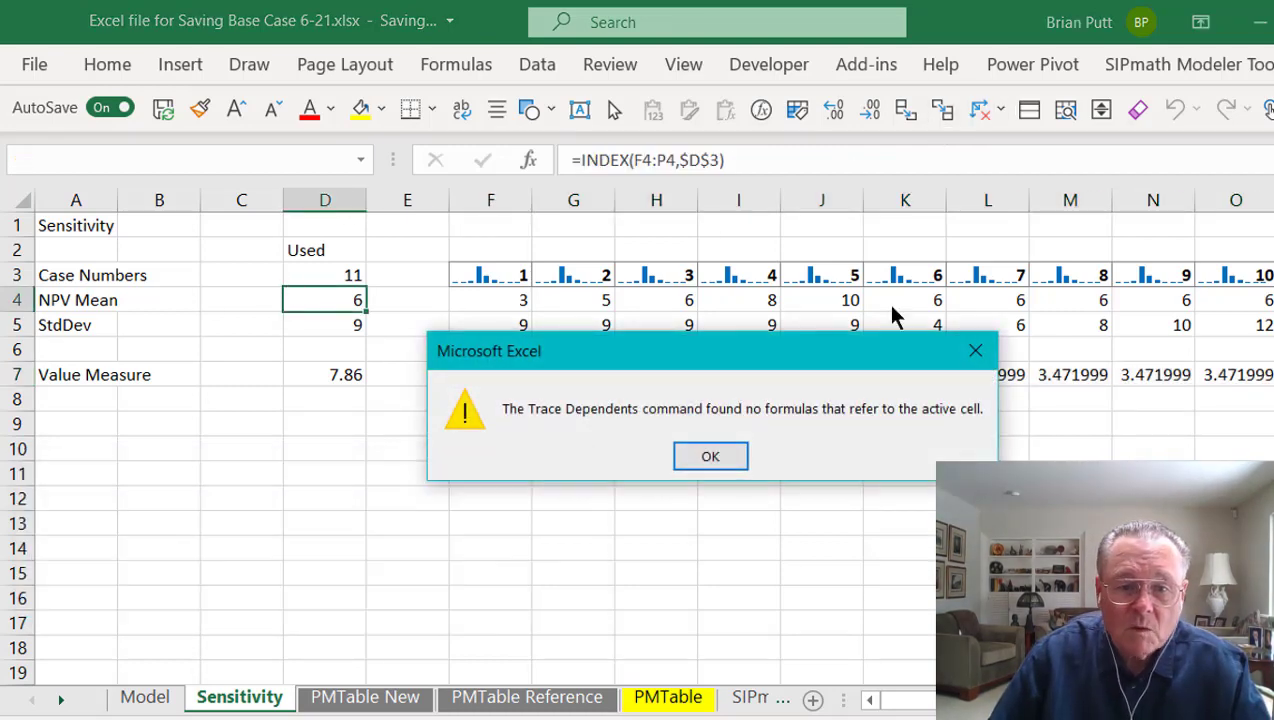
{"action": "left_click", "coordinate": [695, 462]}
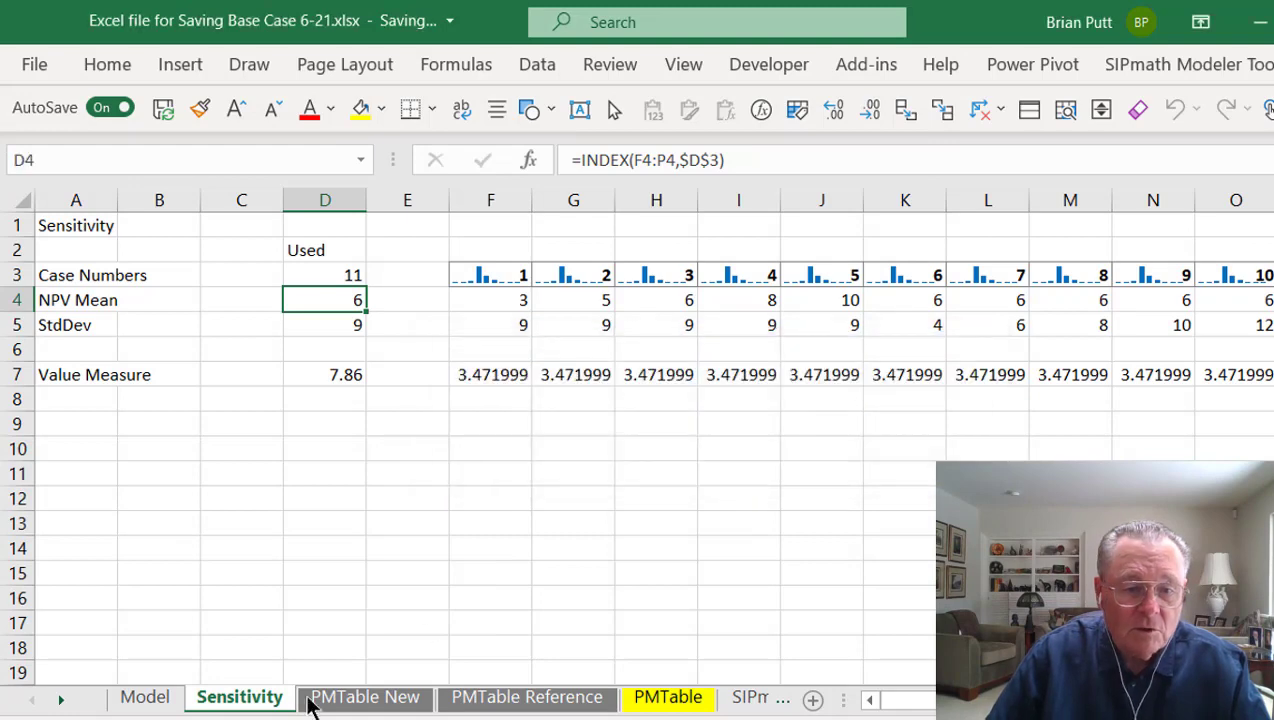
- Link the Full Acquisition Value's Mean in F5 of the Model sheet to the used NPV Mean with =Sensitivity!D4
{"action": "left_click", "coordinate": [150, 698]}
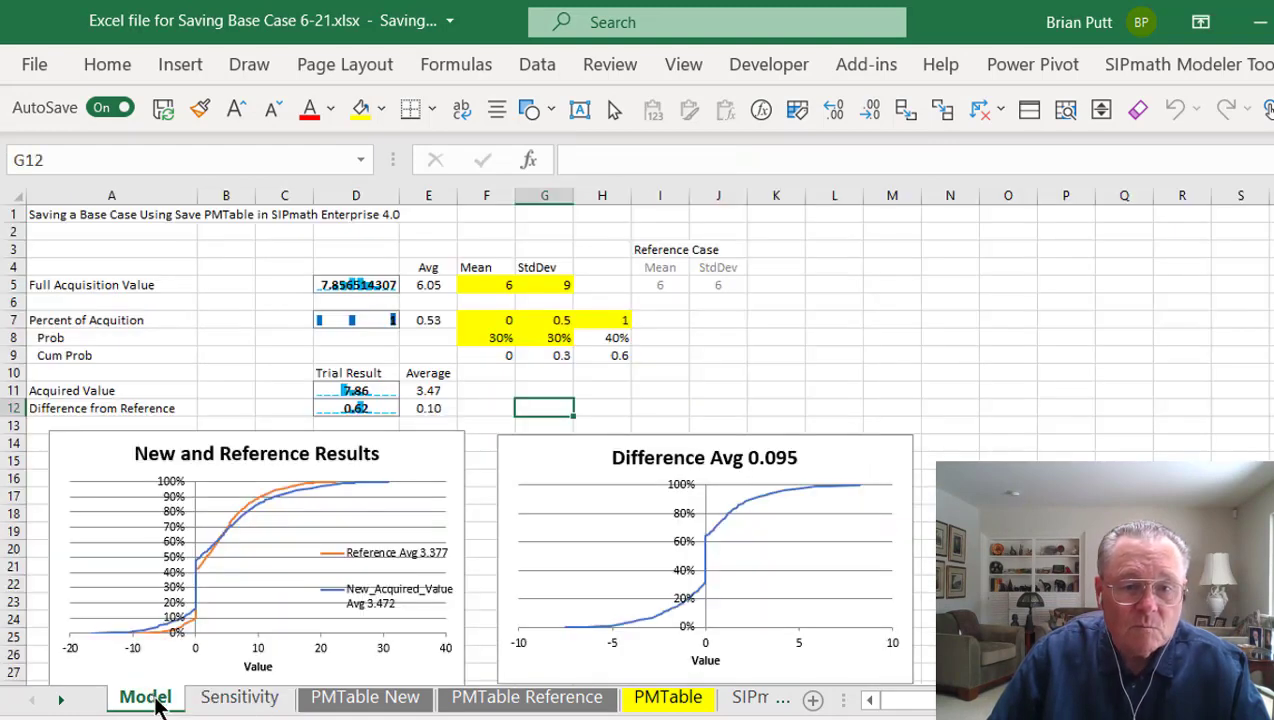
{"action": "left_click", "coordinate": [485, 282]}
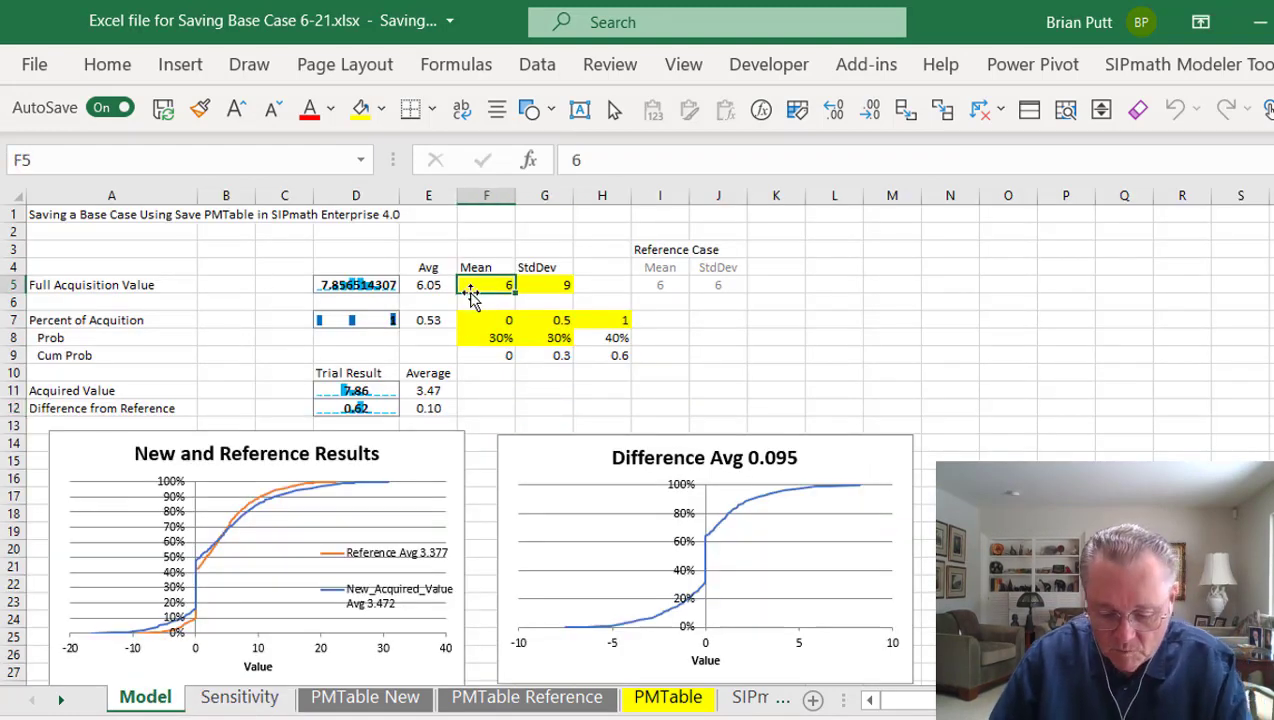
{"action": "type", "text": "="}
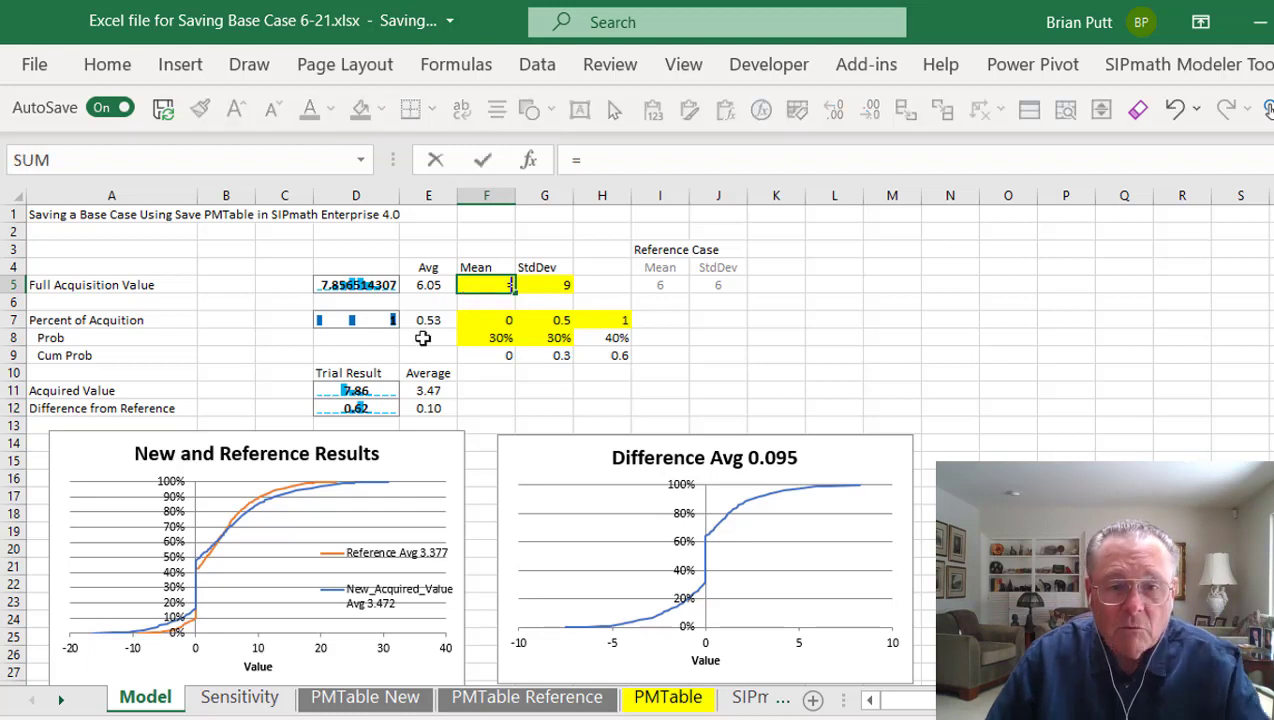
{"action": "left_click", "coordinate": [240, 697]}
{"action": "left_click", "coordinate": [352, 299]}
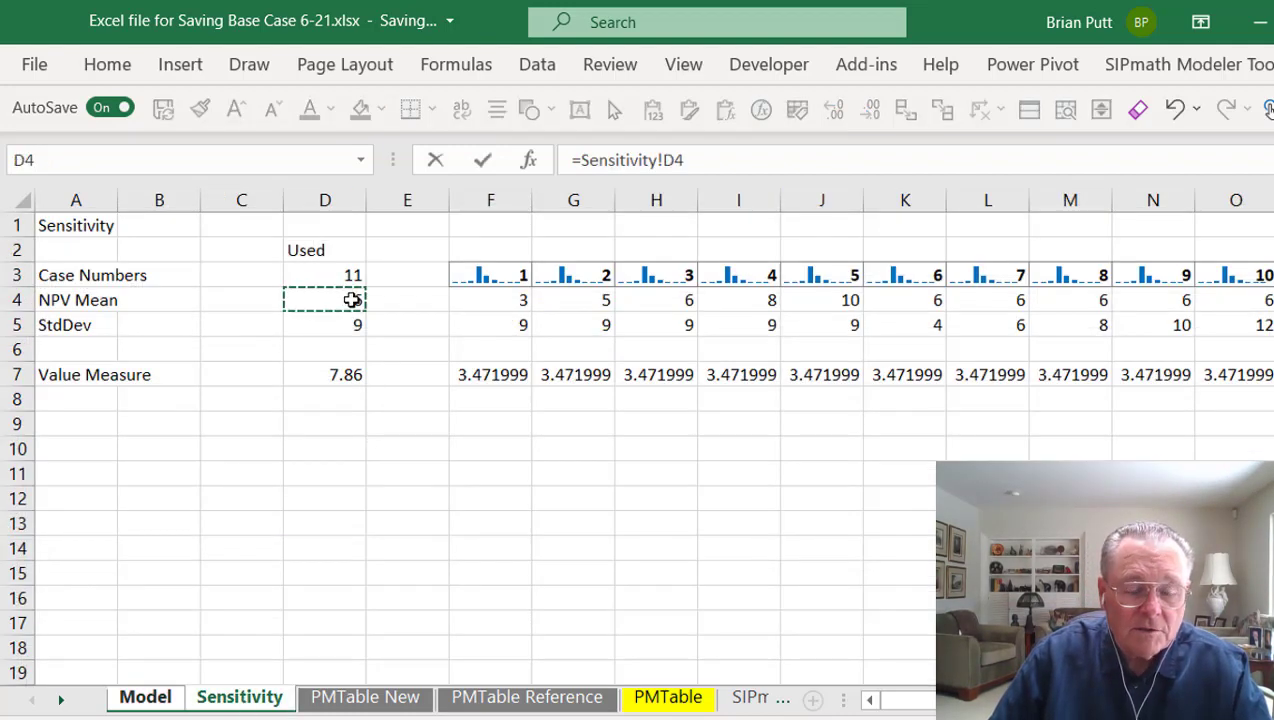
{"action": "key", "text": "Return"}
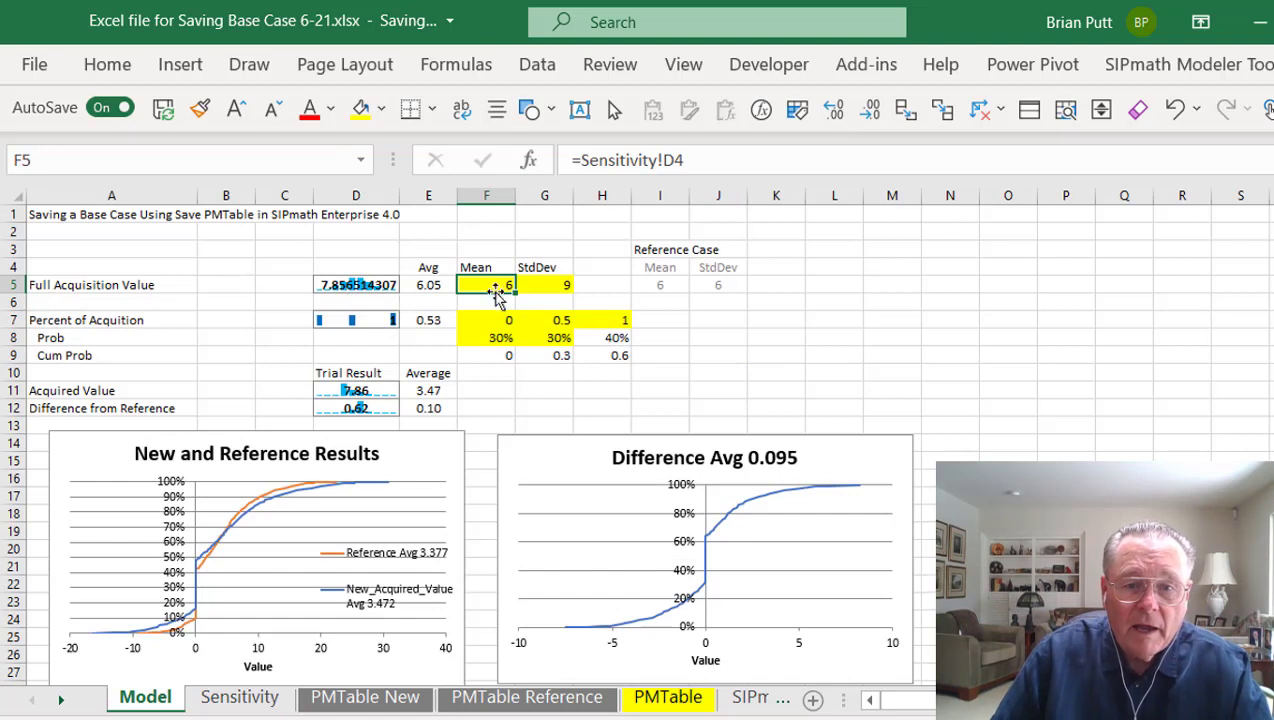
- Link the Full Acquisition Value's StdDev in G5 of the Model sheet to the used StdDev with =Sensitivity!D5
{"action": "left_click", "coordinate": [540, 301]}
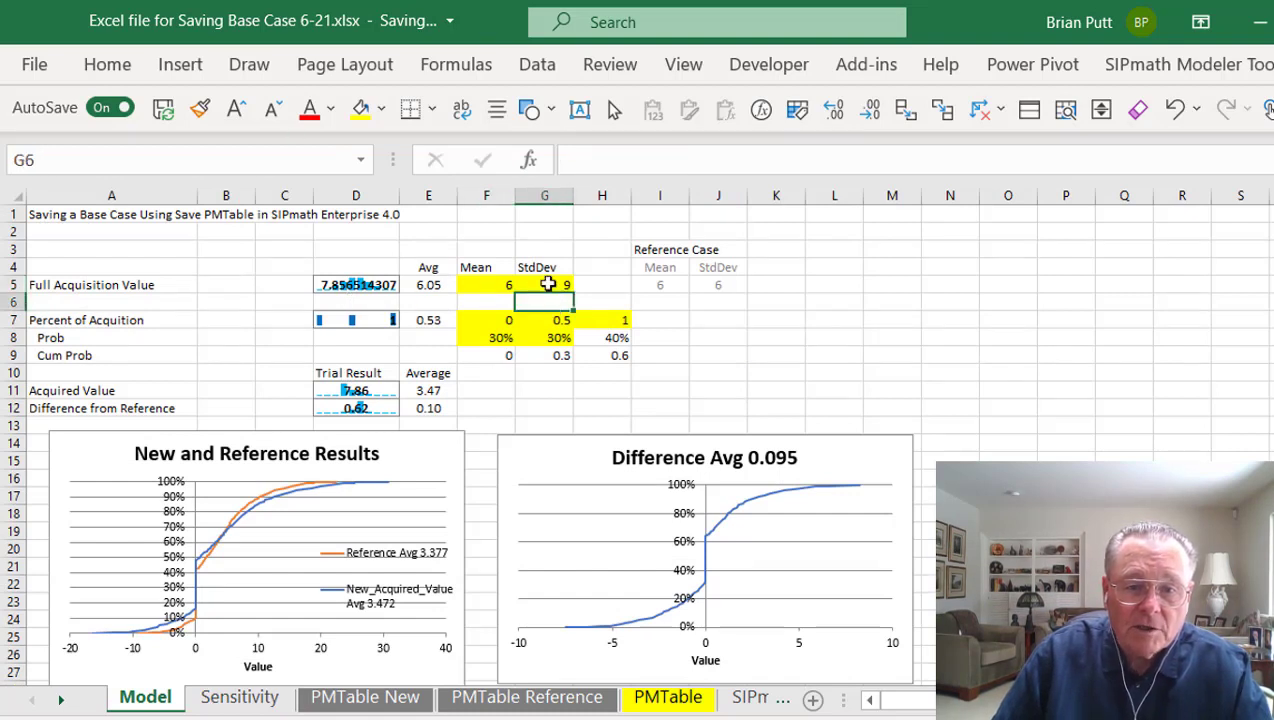
{"action": "left_click", "coordinate": [548, 284]}
{"action": "type", "text": "="}
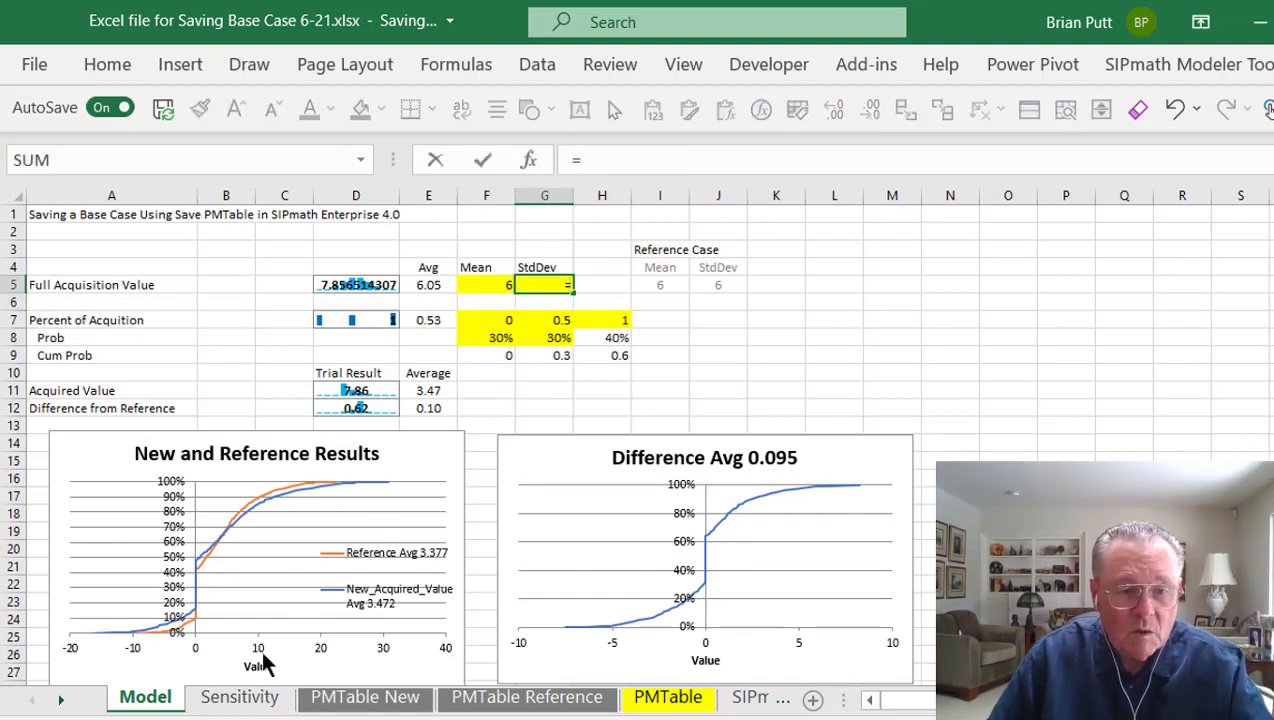
{"action": "left_click", "coordinate": [239, 697]}
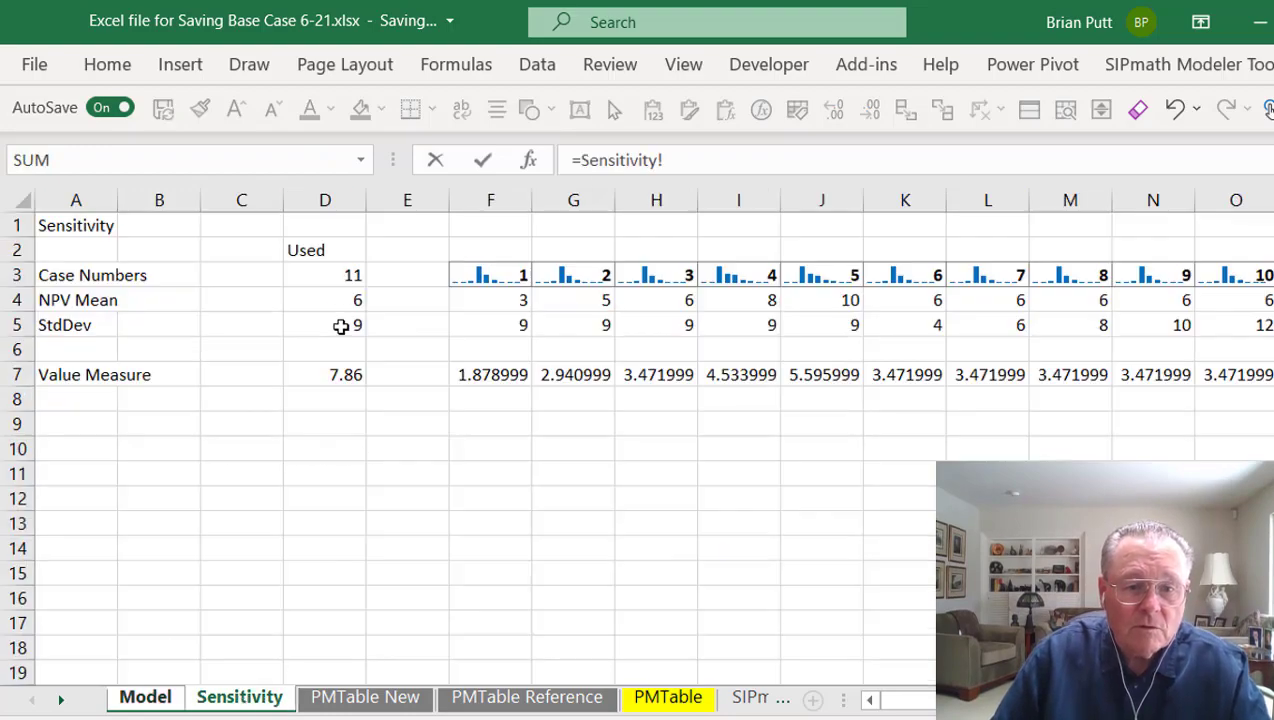
{"action": "left_click", "coordinate": [341, 326]}
{"action": "key", "text": "Return"}
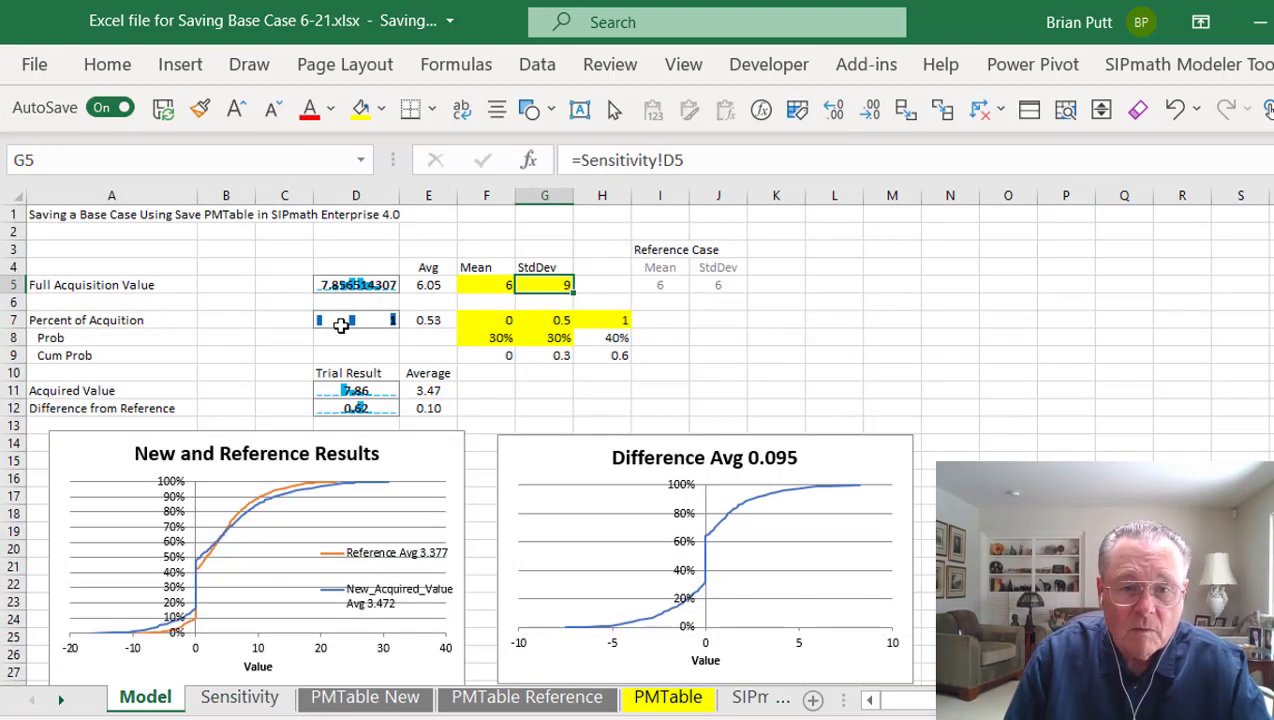
- Format the Value Measure results for all 11 cases on the Sensitivity sheet to two decimal places
{"action": "left_click", "coordinate": [266, 698]}
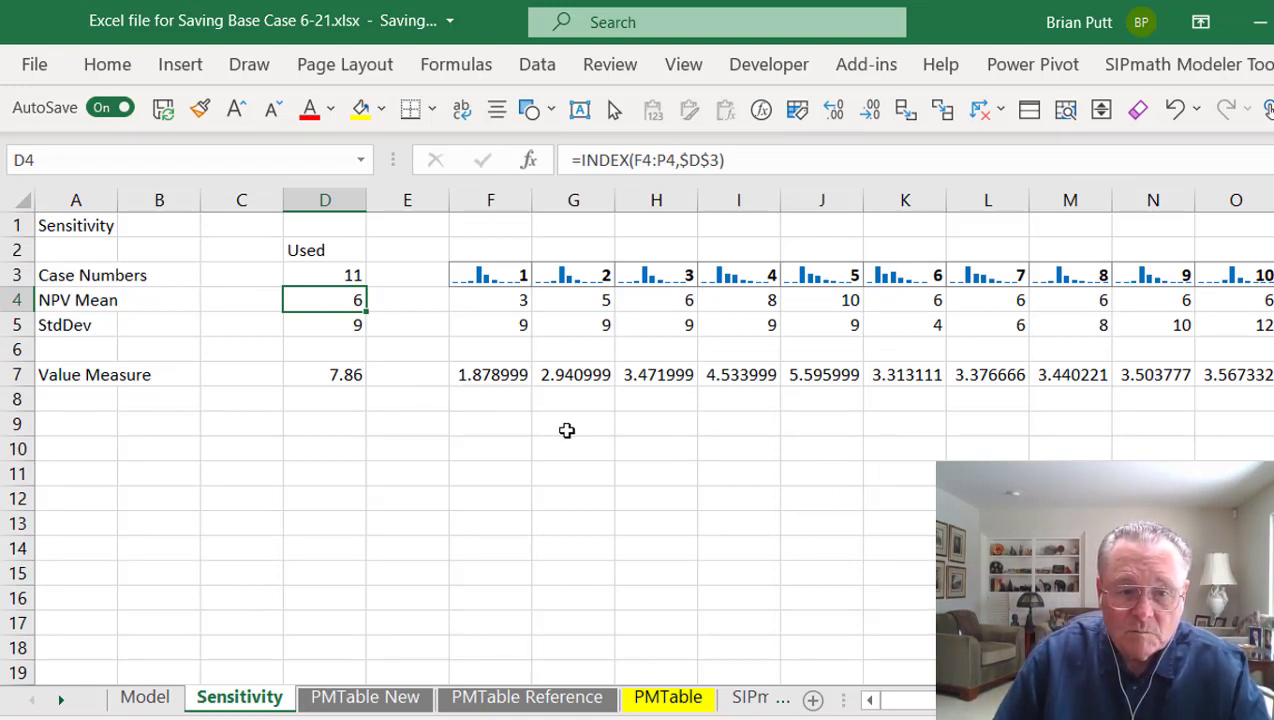
{"action": "left_click_drag", "start_coordinate": [474, 376], "coordinate": [1270, 376]}
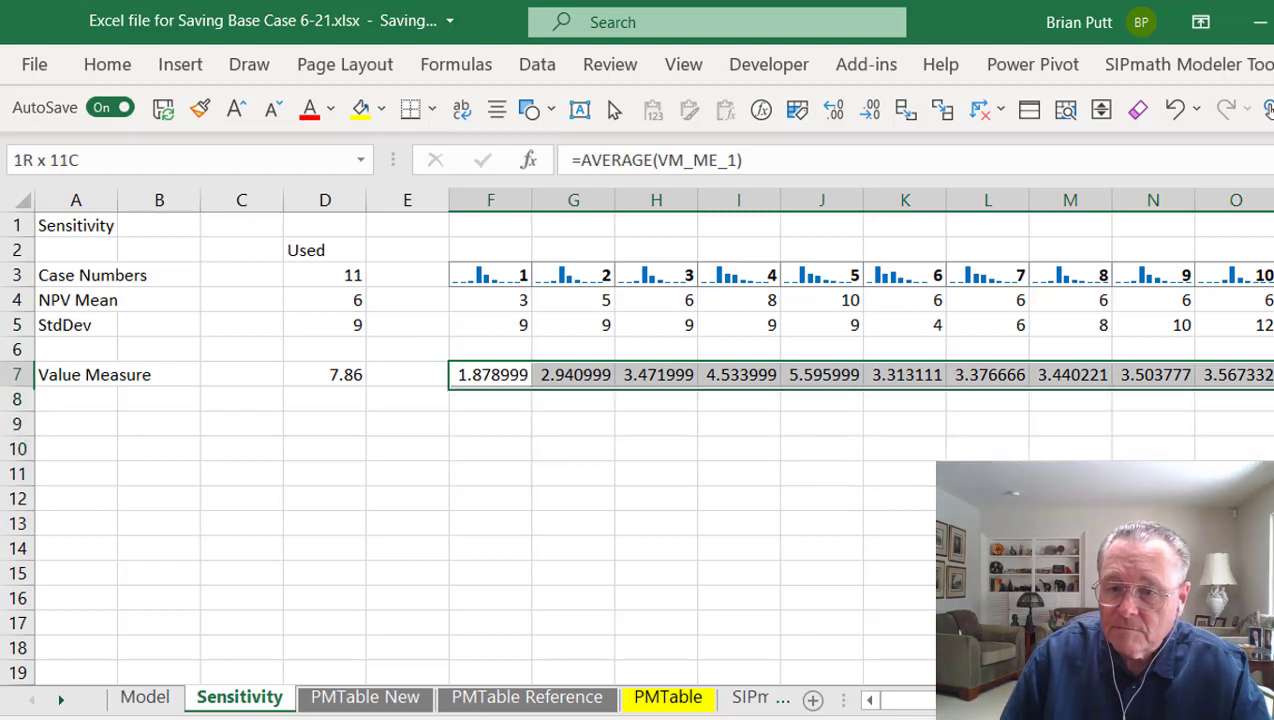
{"action": "key", "text": "ctrl+shift+1"}
{"action": "left_click", "coordinate": [612, 443]}
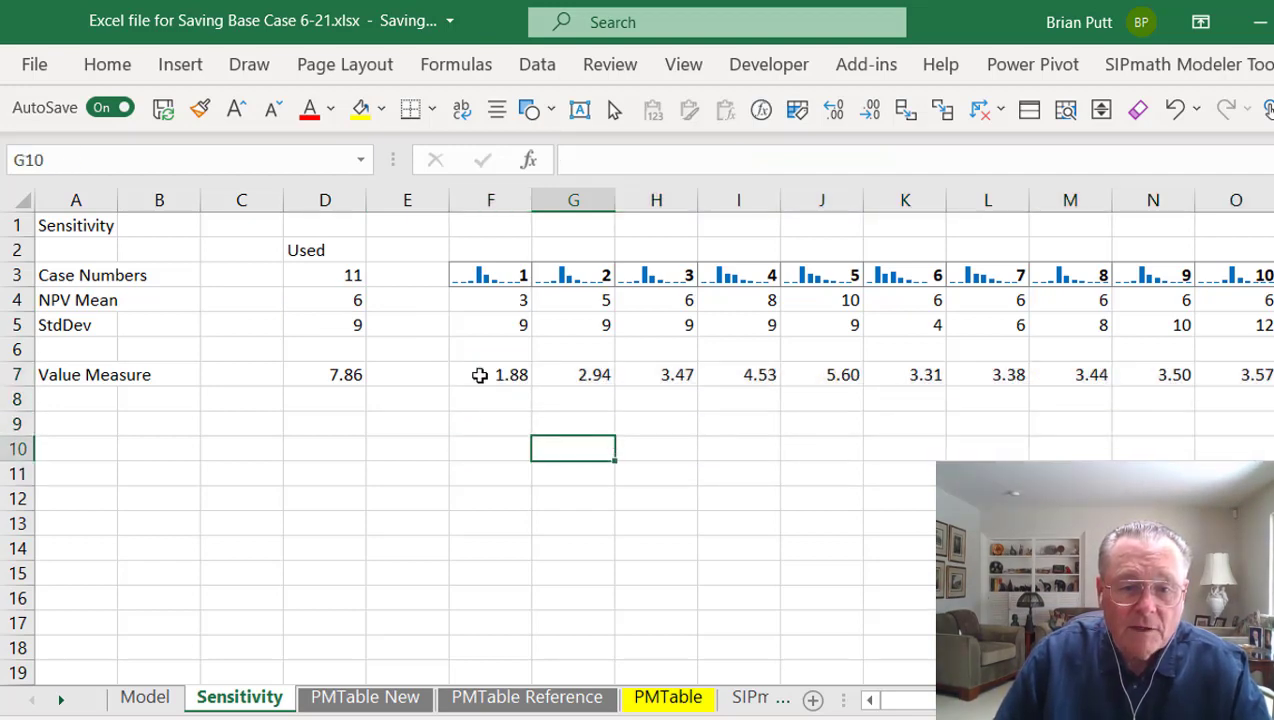
- Plot the Value Measures as a scatter chart with lines and markers, with one series for the NPV cases and one for the StdDev cases
{"action": "left_click_drag", "start_coordinate": [476, 374], "coordinate": [818, 378]}
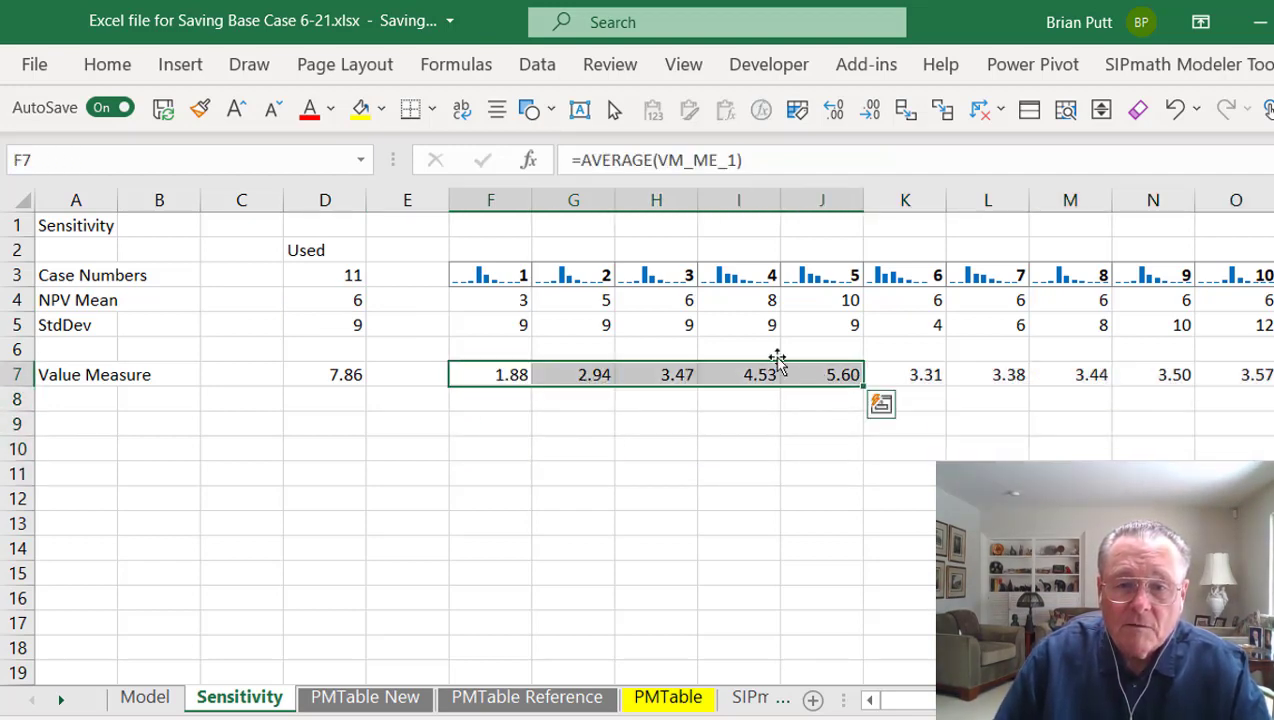
{"action": "left_click", "coordinate": [1140, 72]}
{"action": "left_click", "coordinate": [440, 134]}
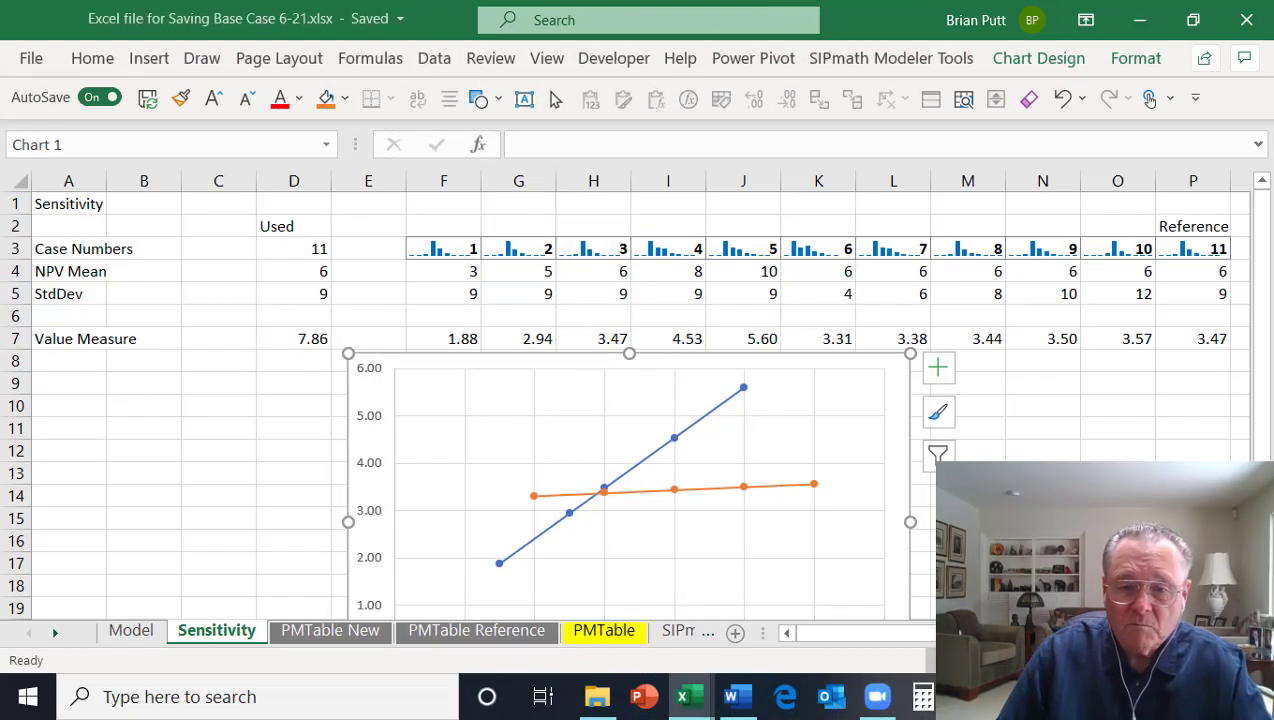
- Add a legend to the sensitivity chart
{"action": "scroll", "coordinate": [950, 250], "scroll_direction": "down", "scroll_amount": 2}
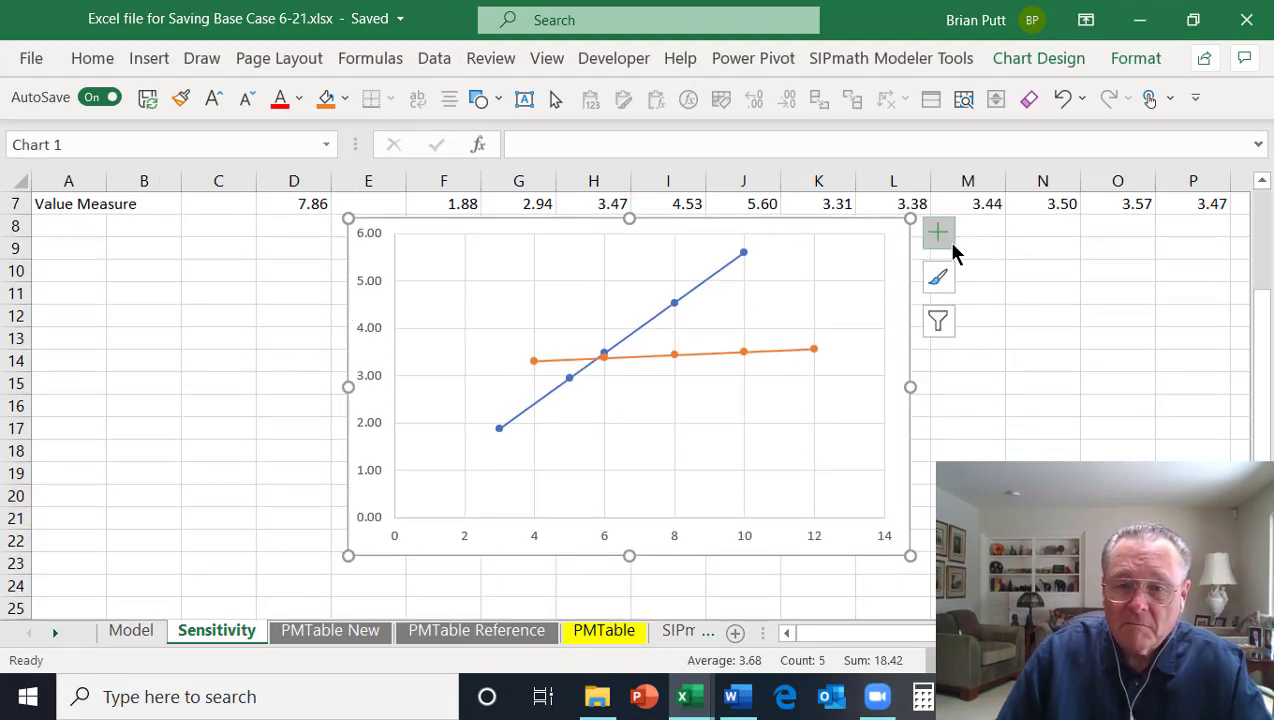
{"action": "left_click", "coordinate": [948, 242]}
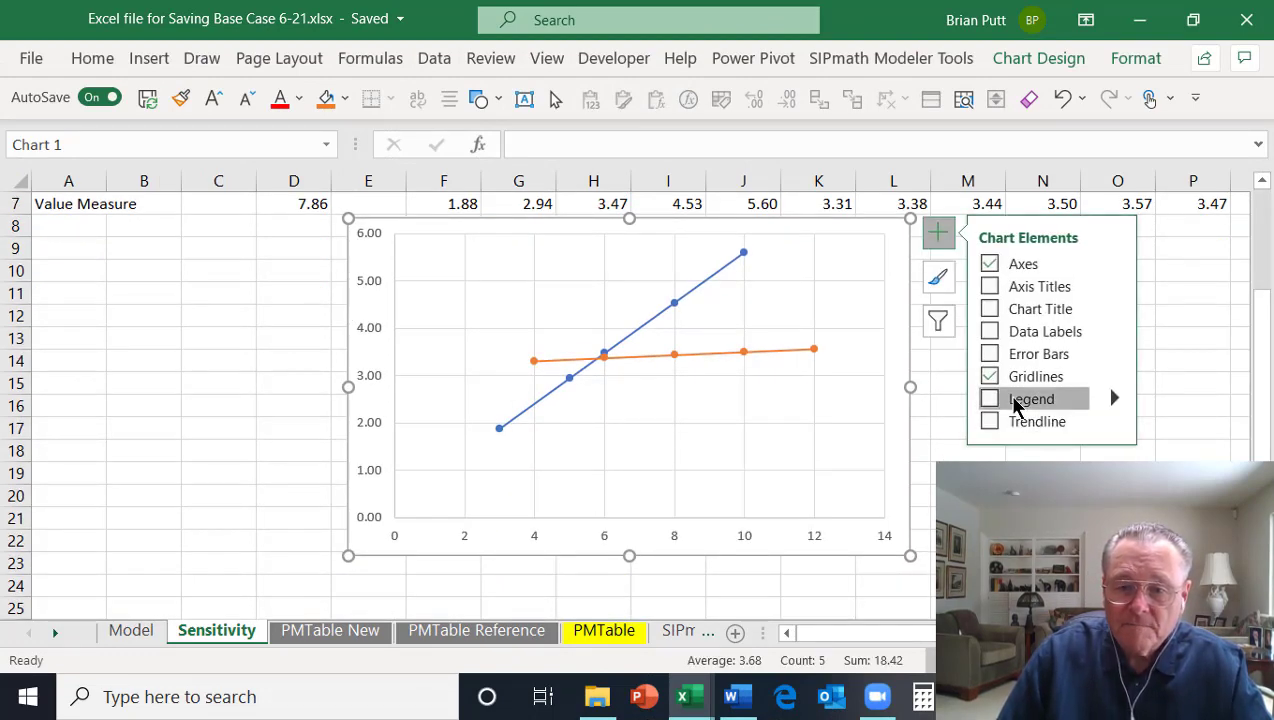
{"action": "left_click", "coordinate": [991, 399]}
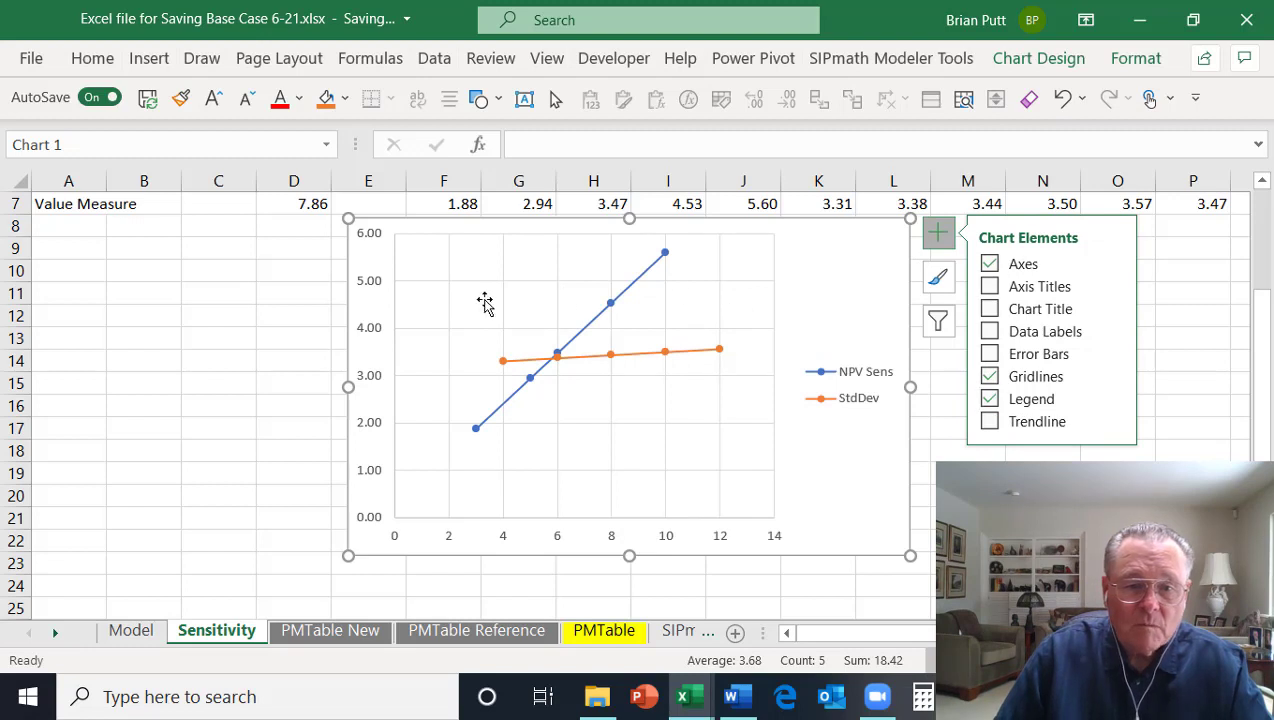
- Add axis titles to the sensitivity chart, naming the horizontal axis "Input Value" and the vertical axis "EV NPV"
{"action": "left_click", "coordinate": [988, 287]}
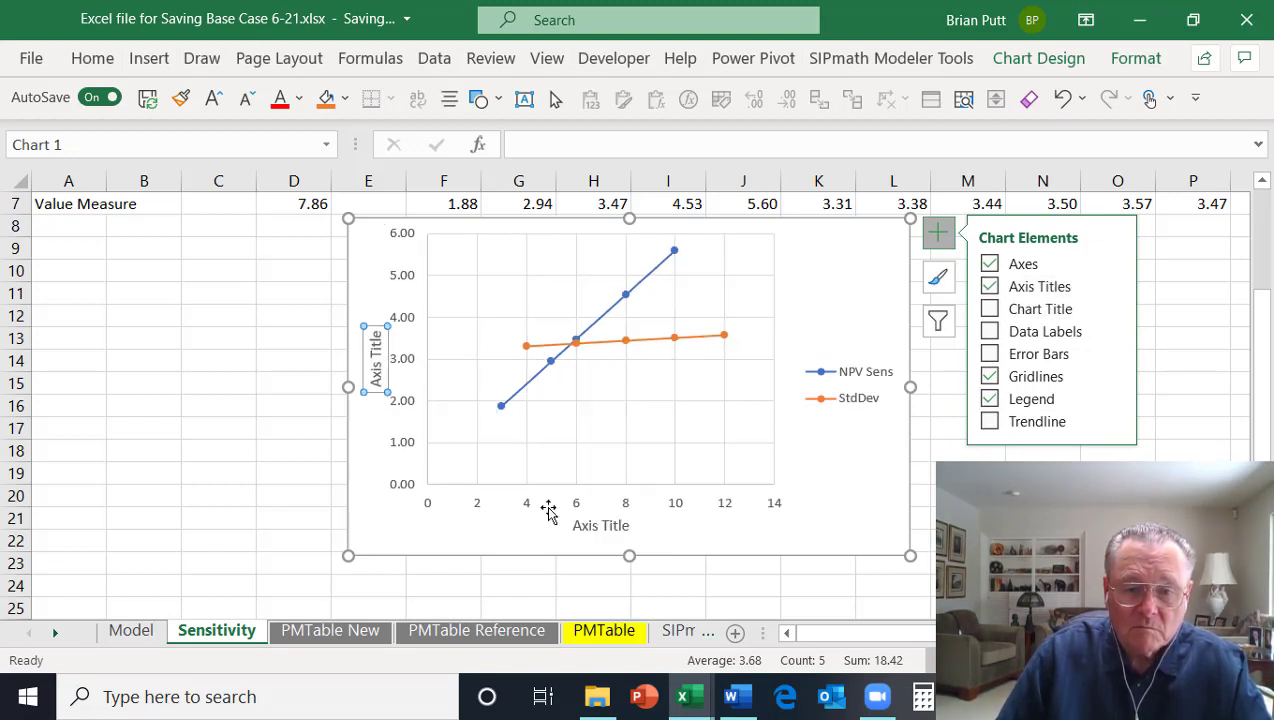
{"action": "left_click", "coordinate": [584, 527]}
{"action": "type", "text": "I"}
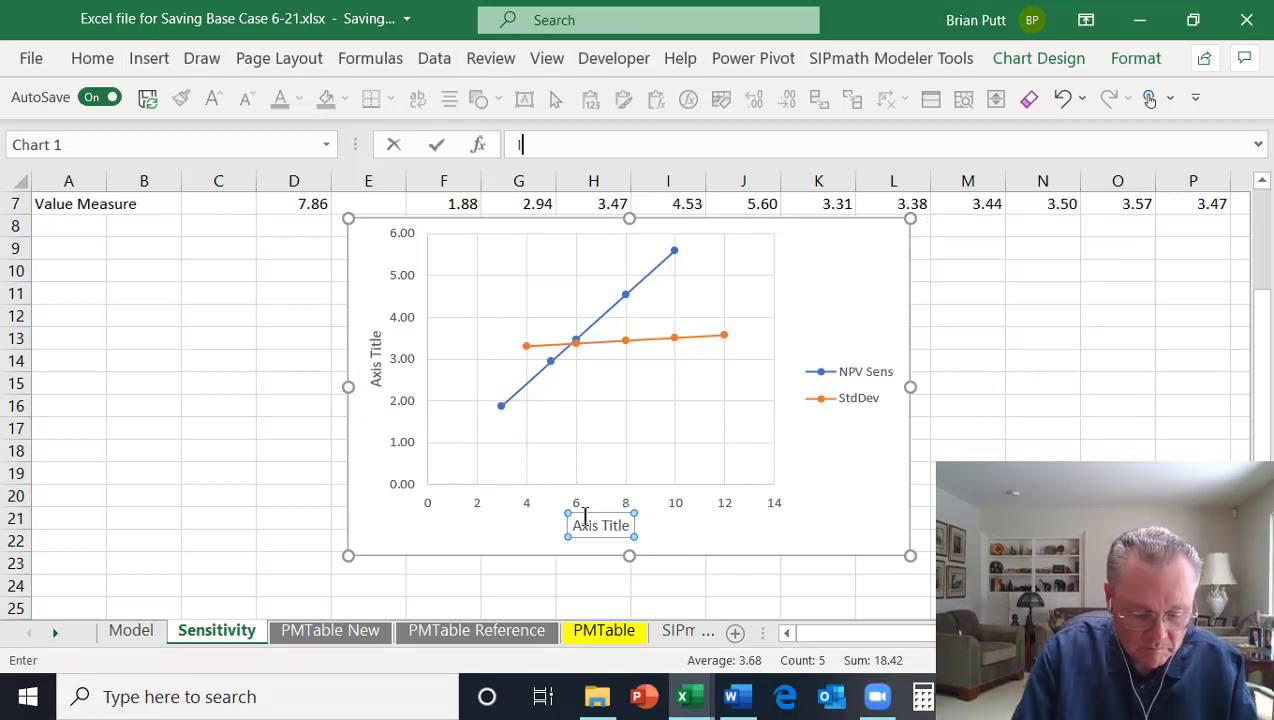
{"action": "type", "text": "nput Value"}
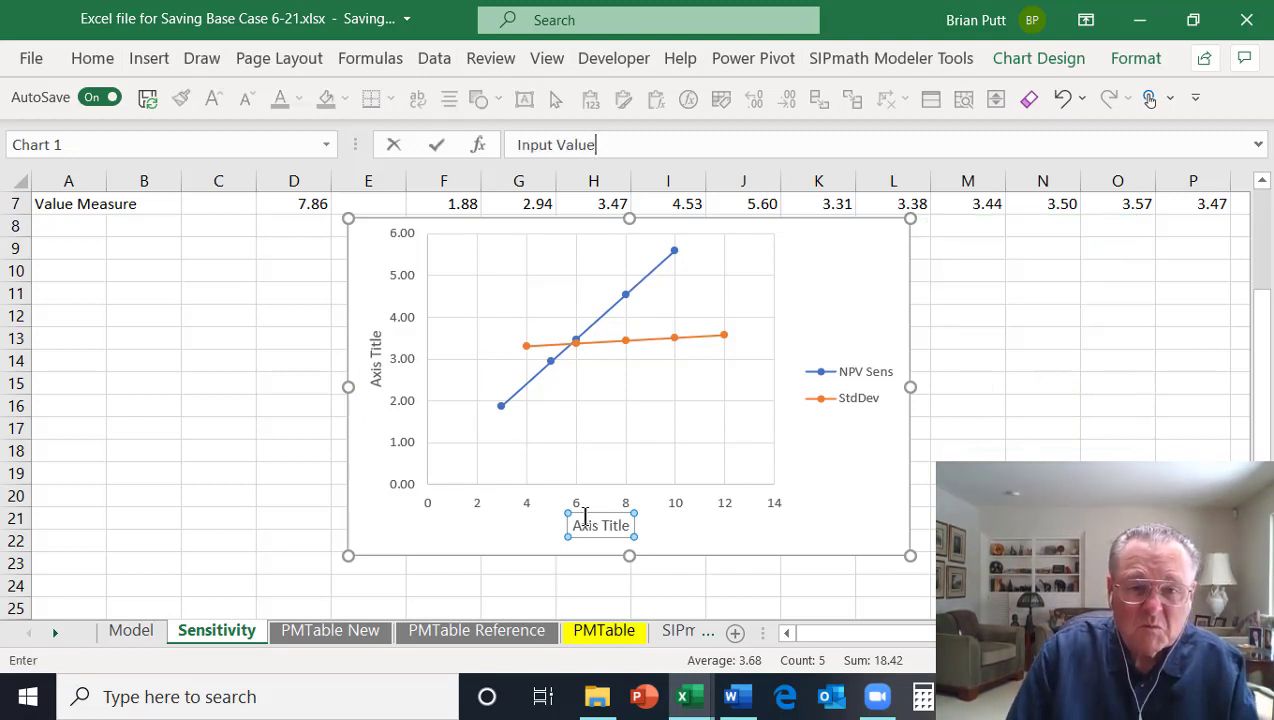
{"action": "left_click", "coordinate": [372, 356]}
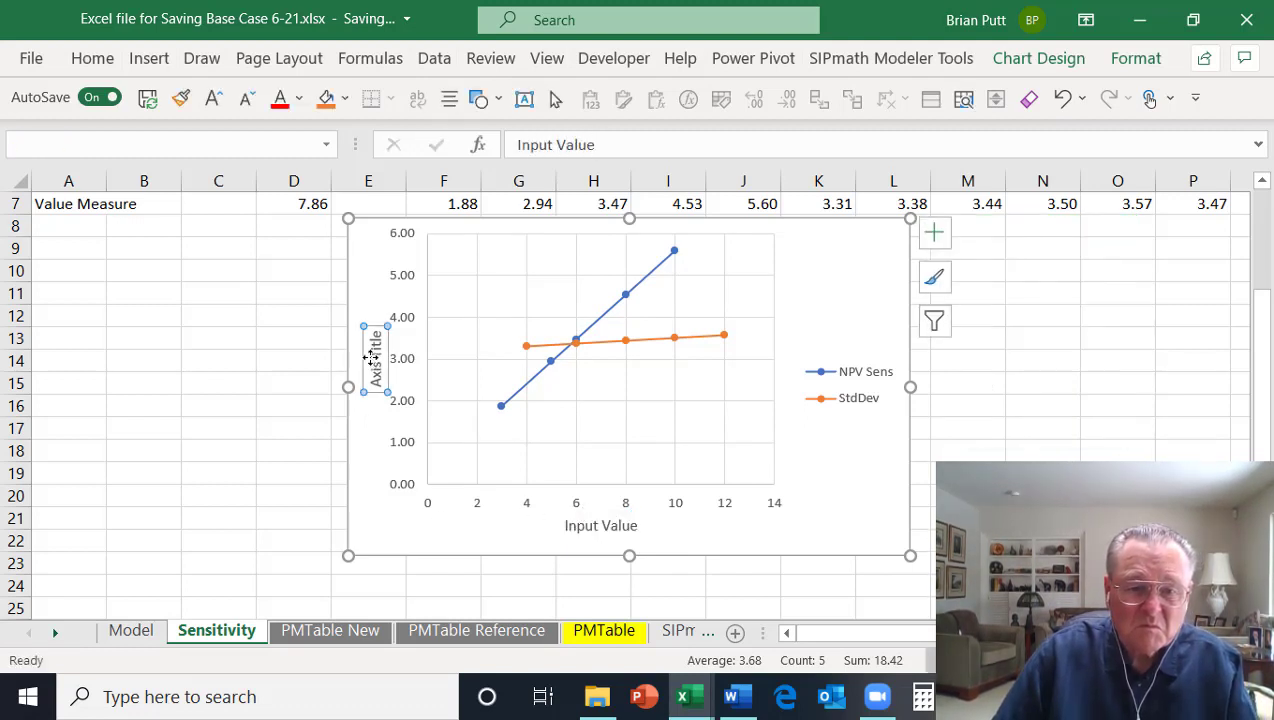
{"action": "type", "text": "EV NPV"}
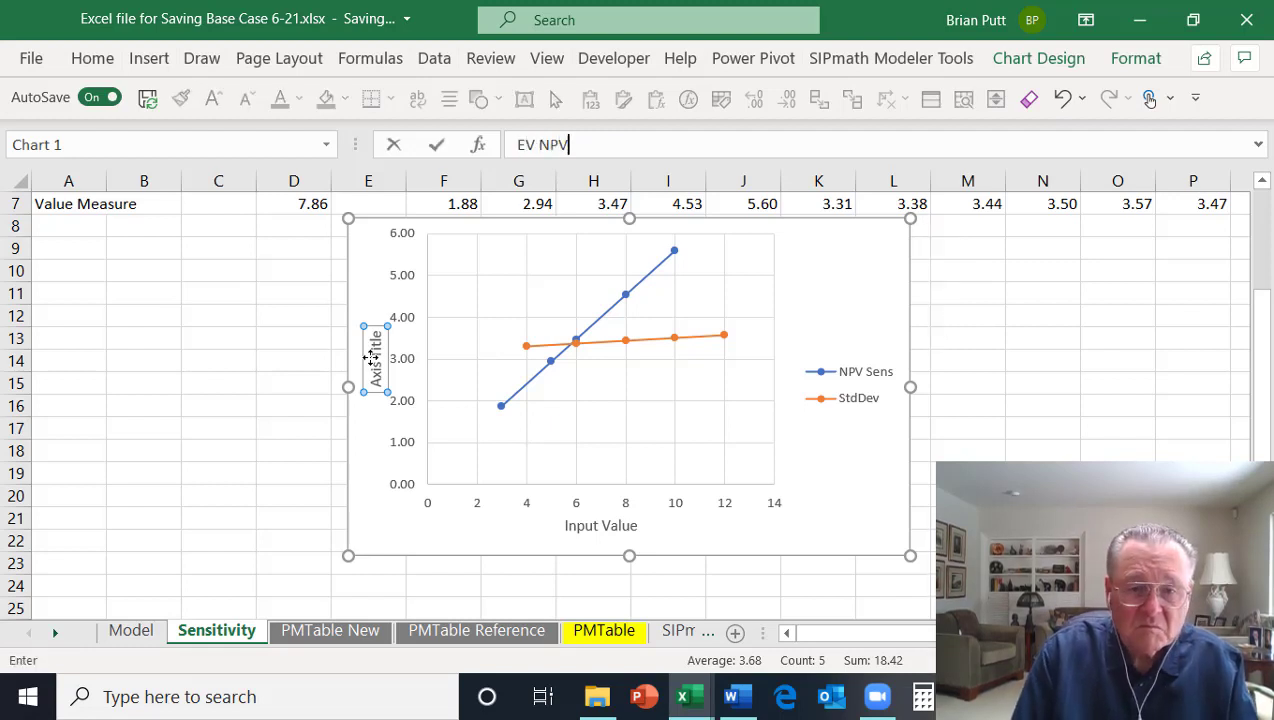
{"action": "key", "text": "Return"}
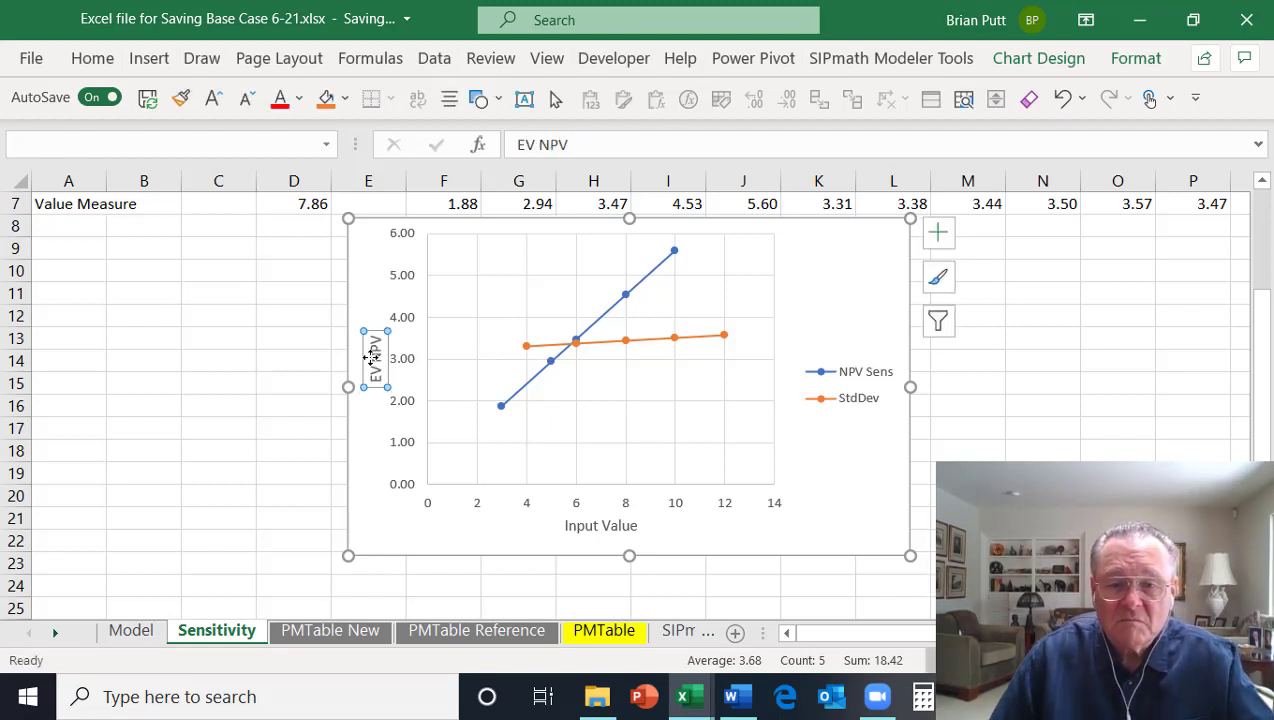
{"action": "left_click", "coordinate": [1043, 518]}
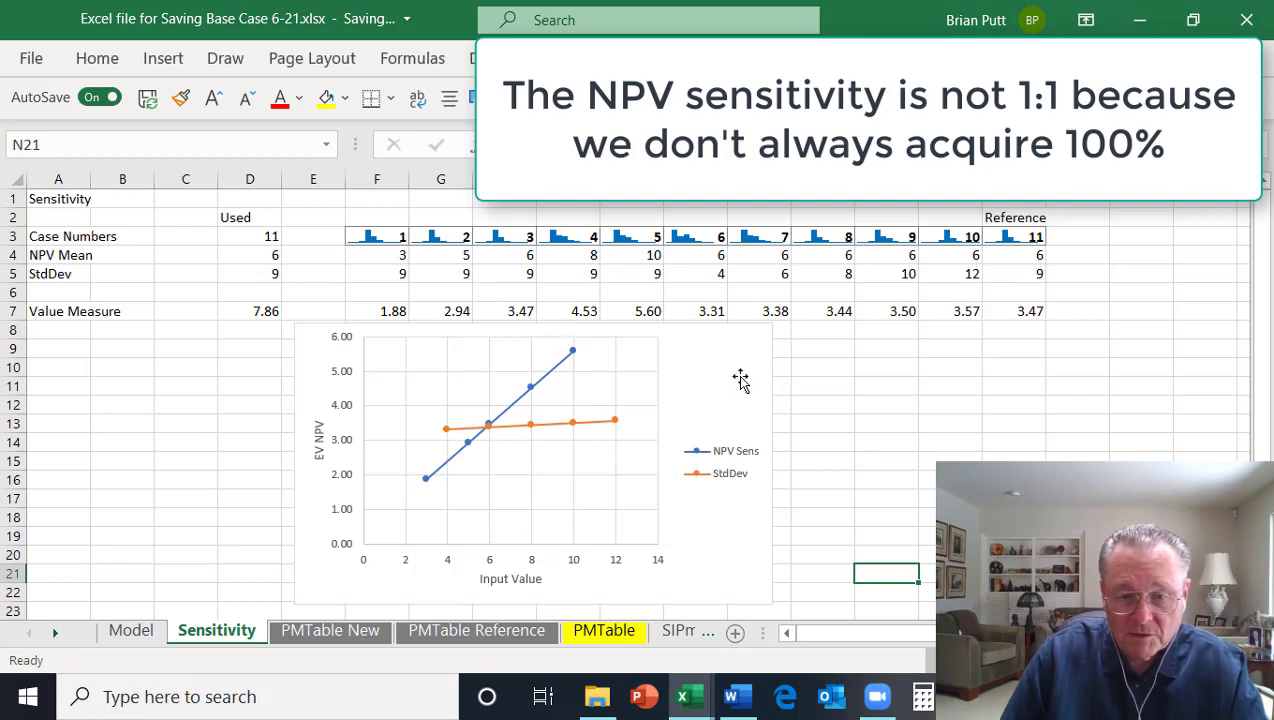
- Copy the sensitivity chart and paste it as a picture at N9
{"action": "left_click", "coordinate": [722, 343]}
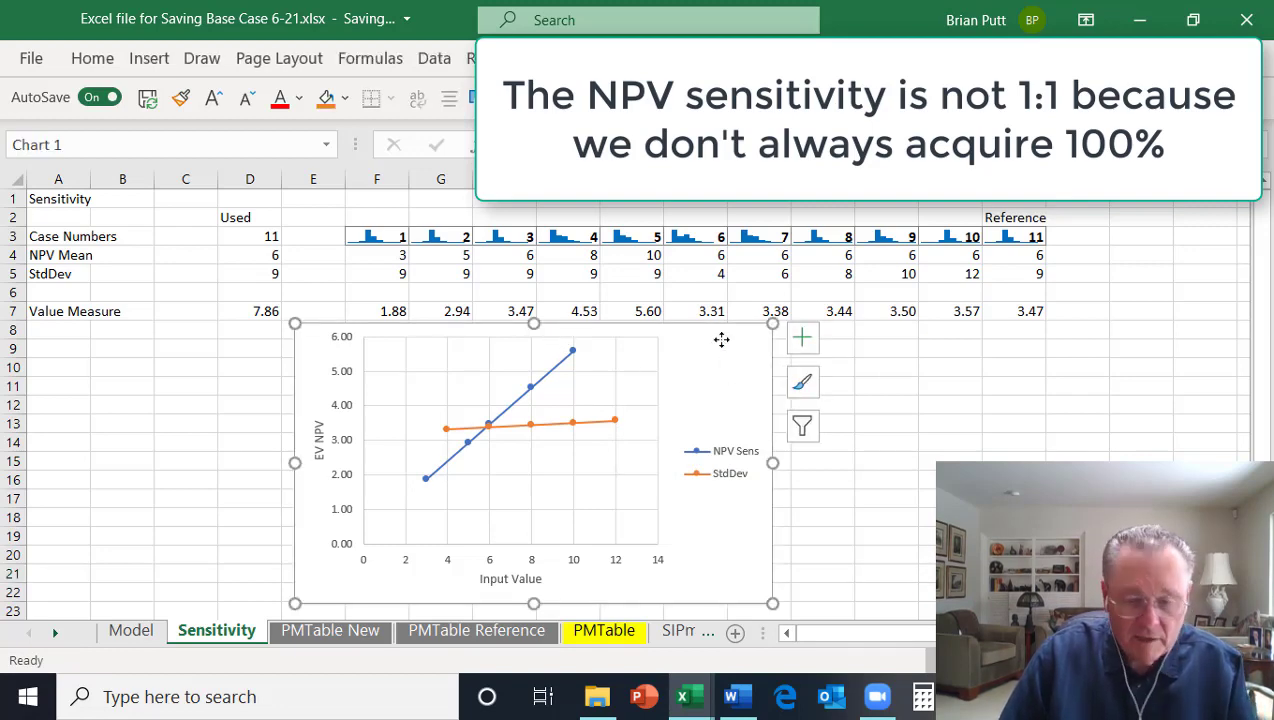
{"action": "left_click", "coordinate": [876, 349]}
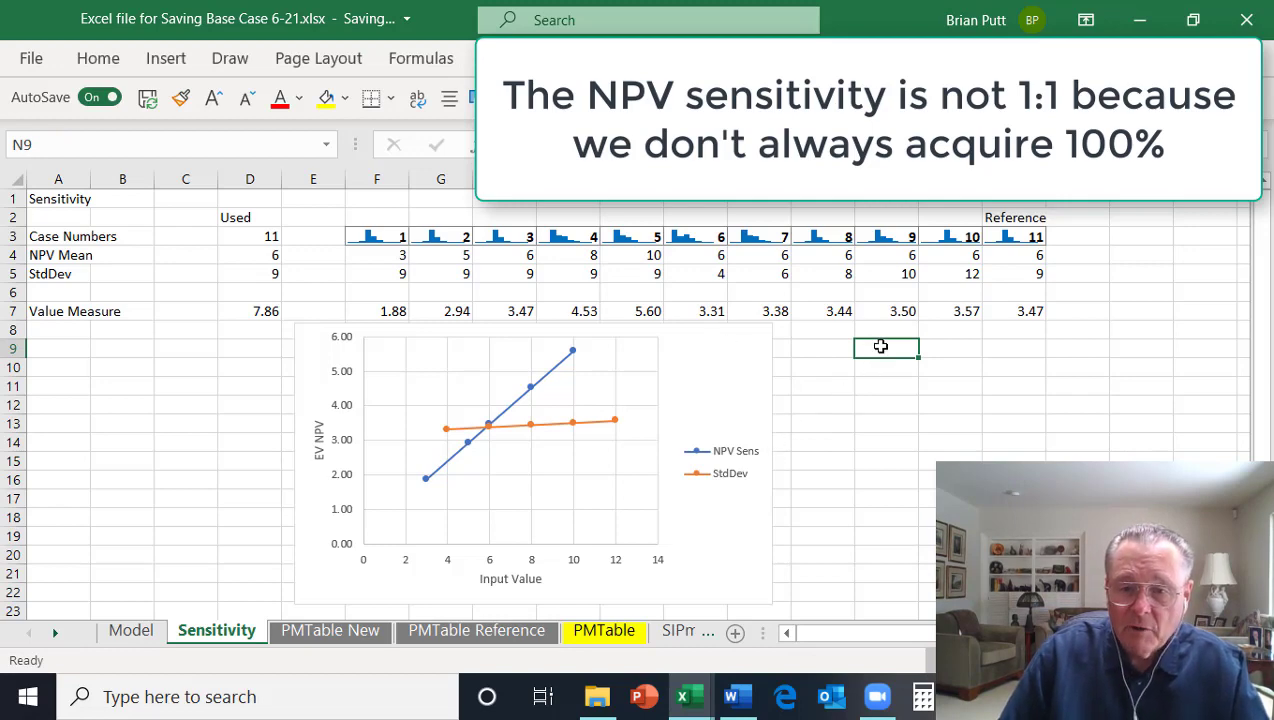
{"action": "right_click", "coordinate": [880, 346]}
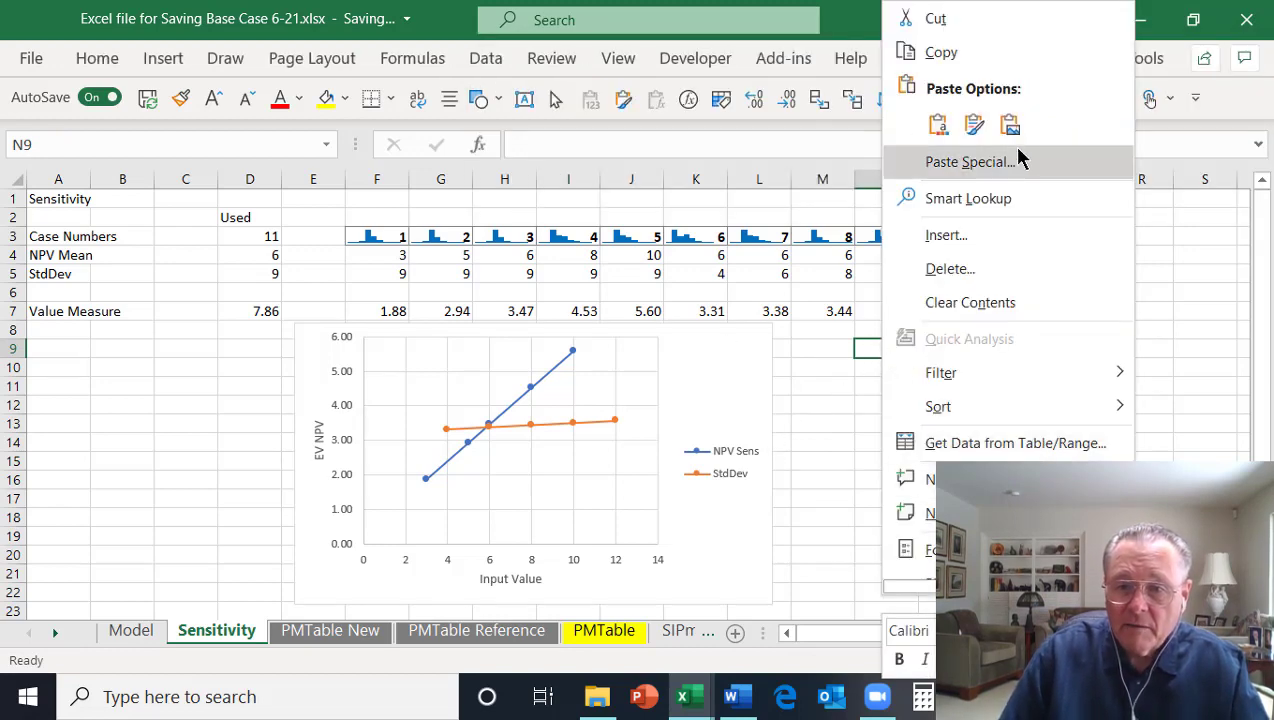
{"action": "left_click", "coordinate": [1009, 125]}
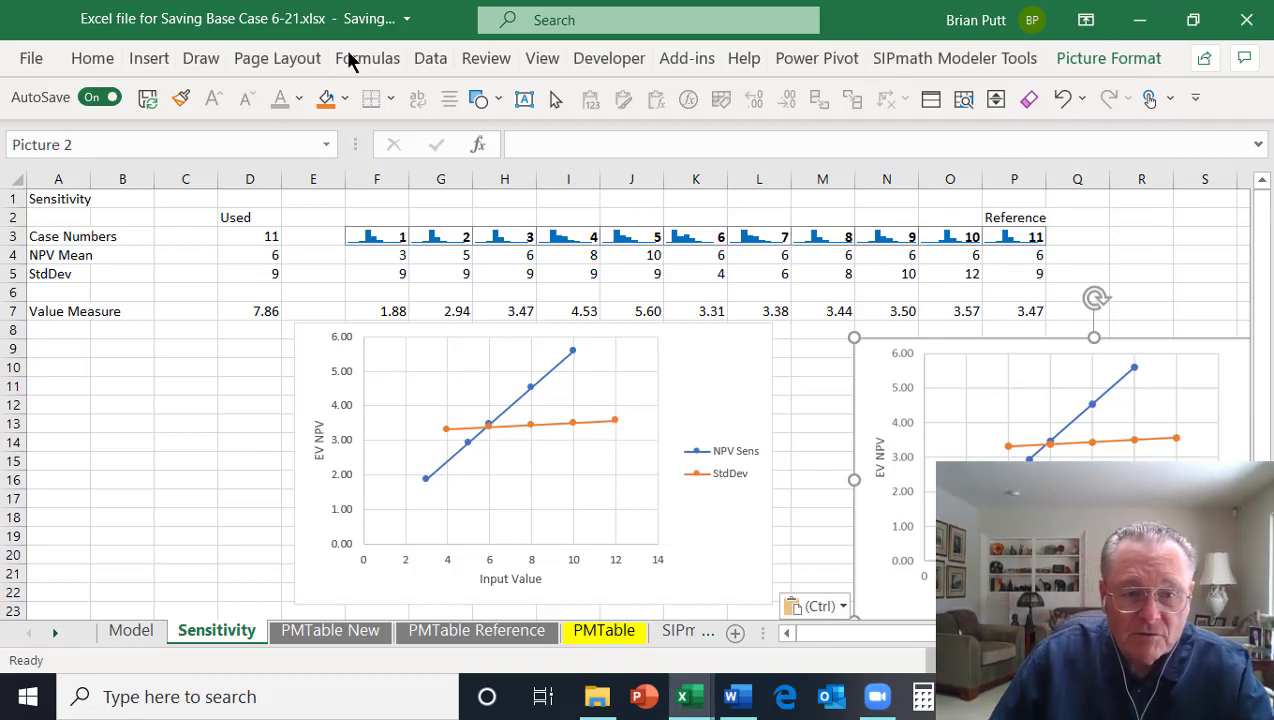
- Relink the used Value Measure in D7 to the model's Difference from Reference trial result with =Model!D12
{"action": "left_click", "coordinate": [250, 313]}
{"action": "left_click", "coordinate": [131, 630]}
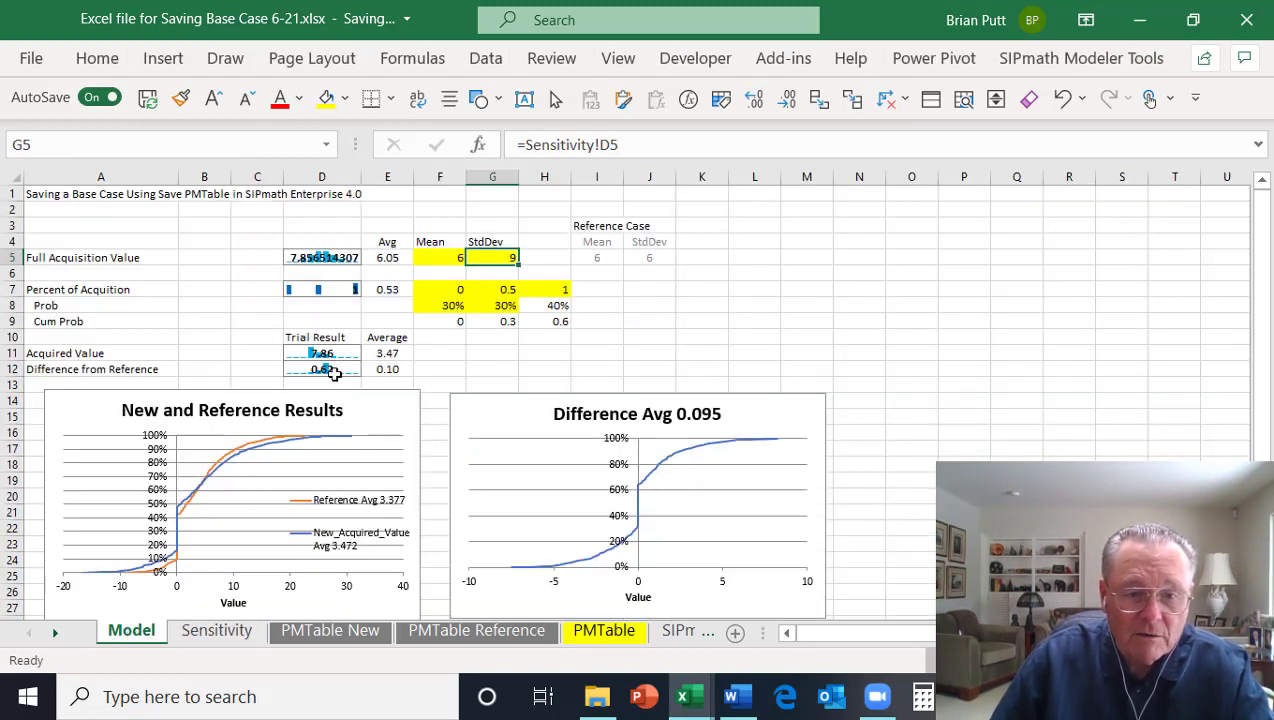
{"action": "left_click", "coordinate": [220, 630]}
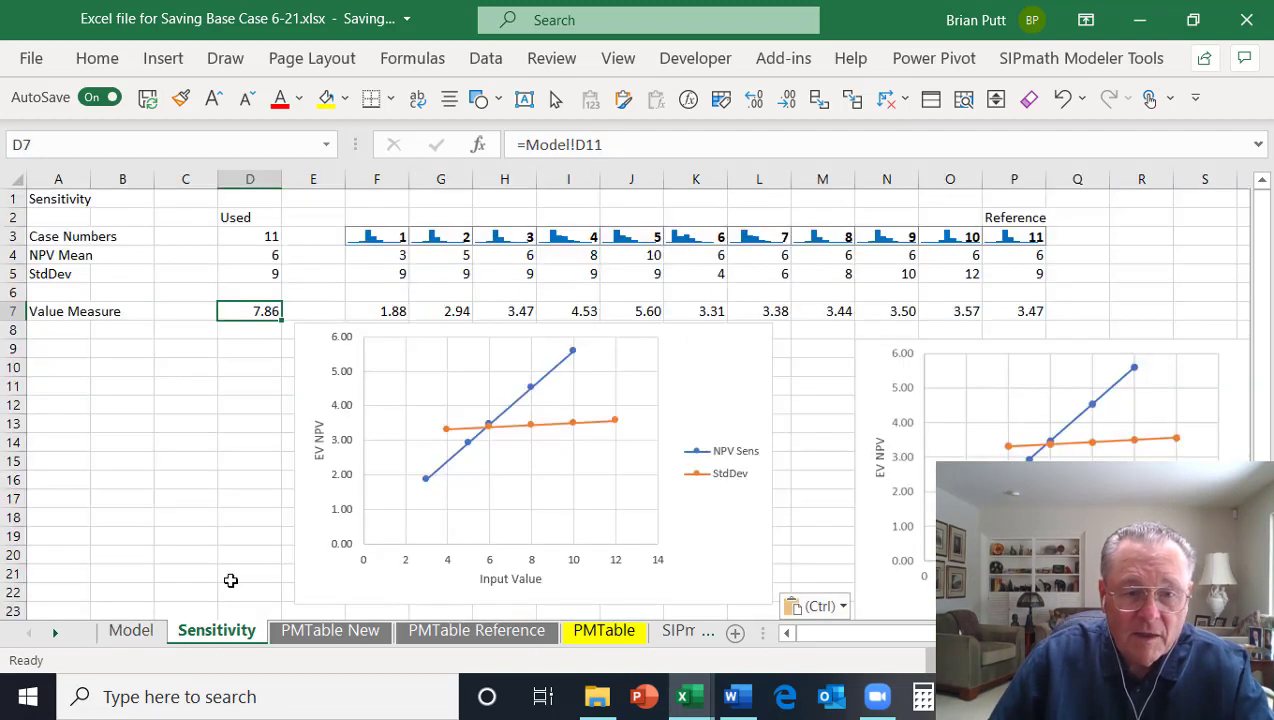
{"action": "double_click", "coordinate": [242, 308]}
{"action": "key", "text": "Escape"}
{"action": "type", "text": "="}
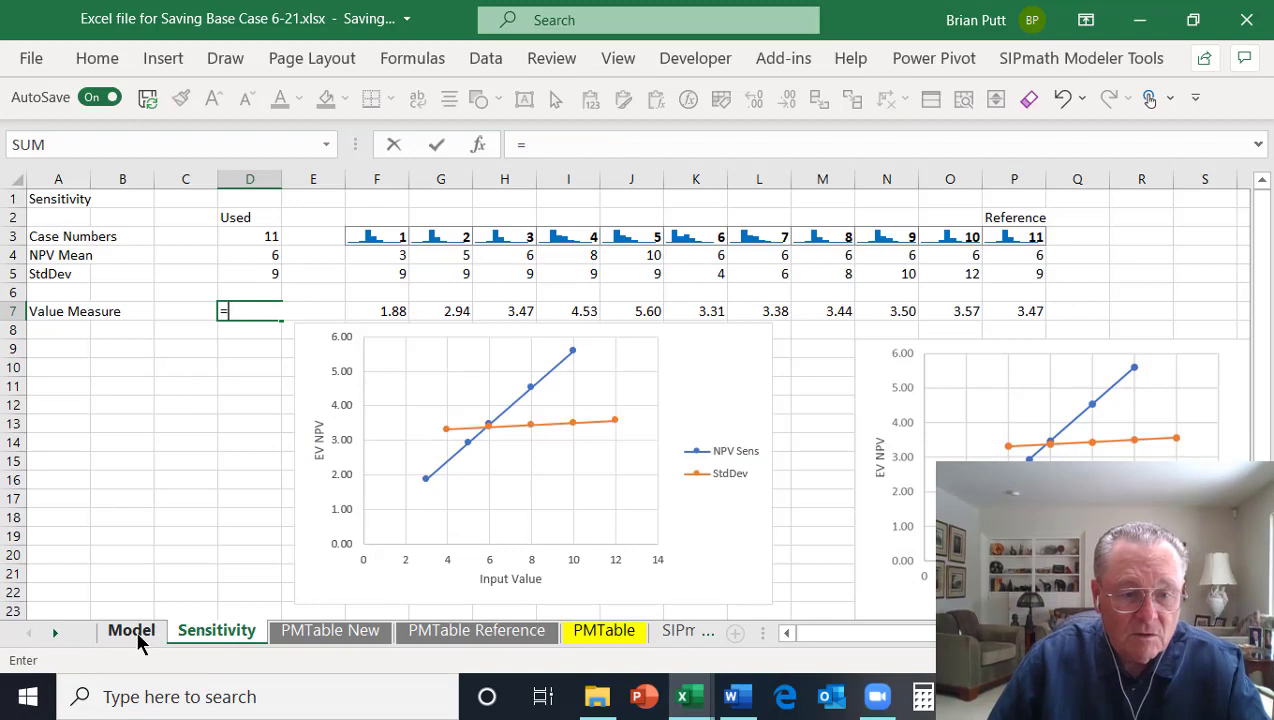
{"action": "left_click", "coordinate": [135, 628]}
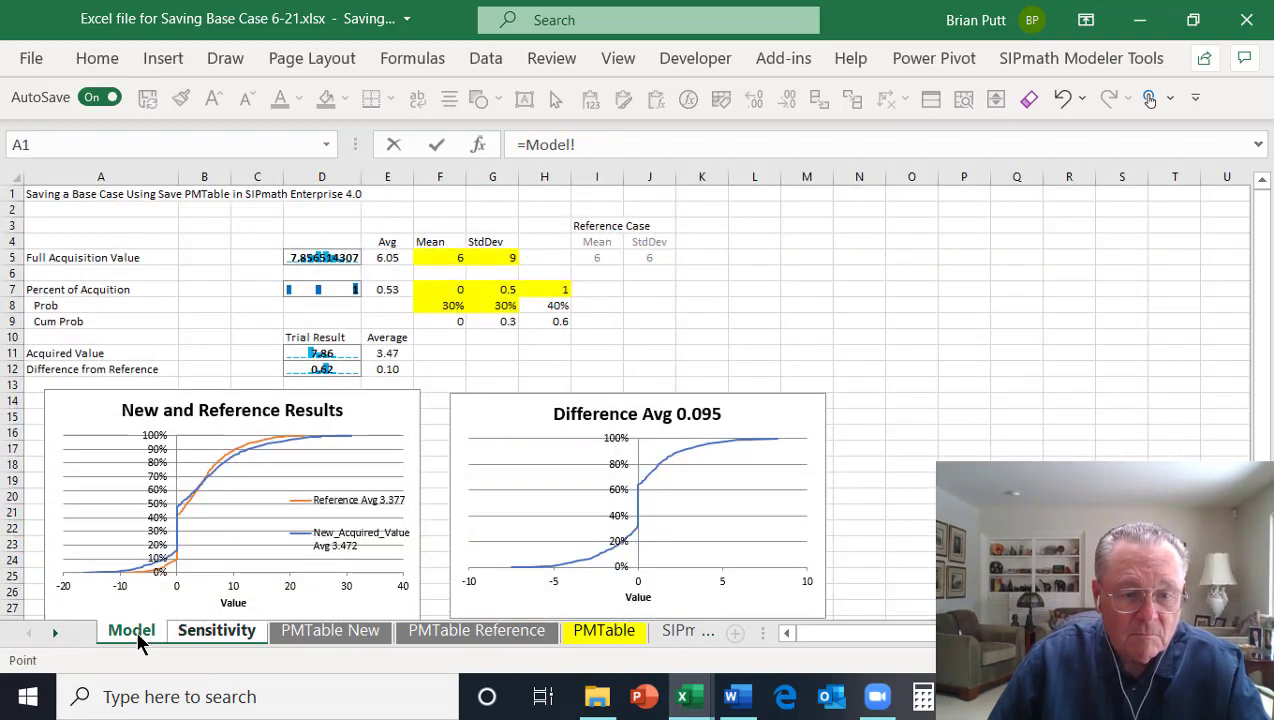
{"action": "left_click", "coordinate": [338, 370]}
{"action": "key", "text": "Return"}
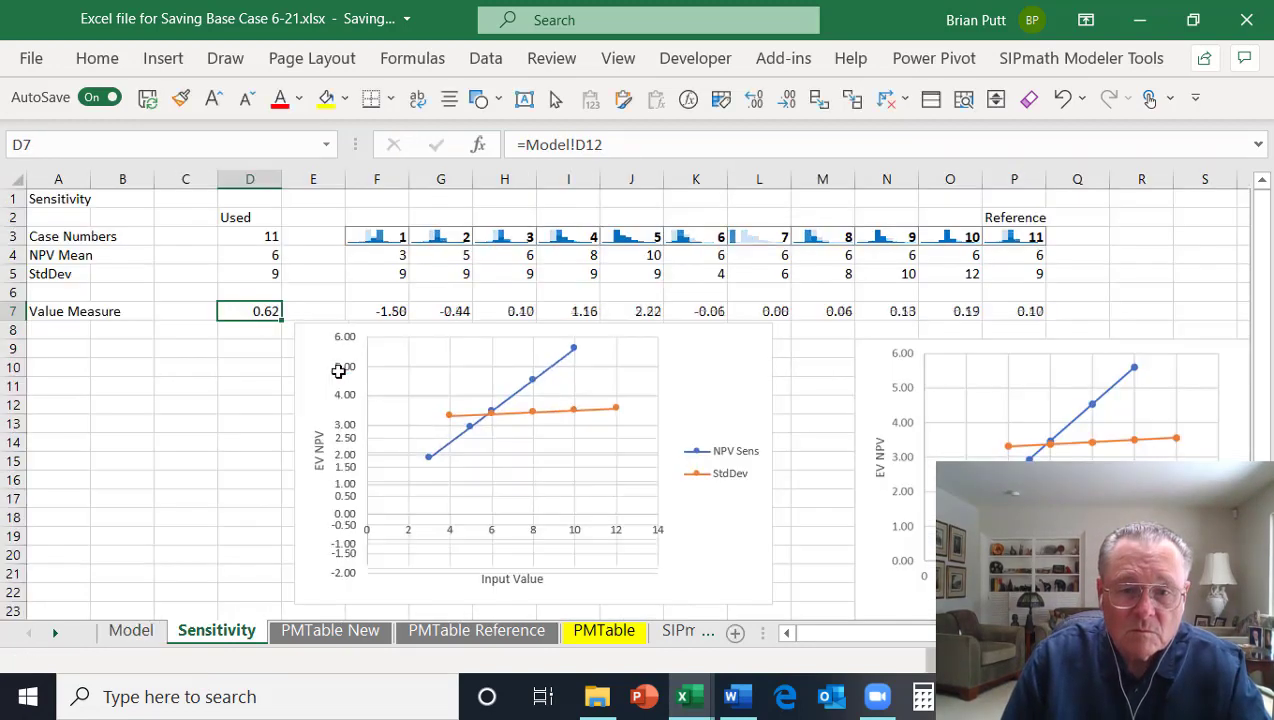